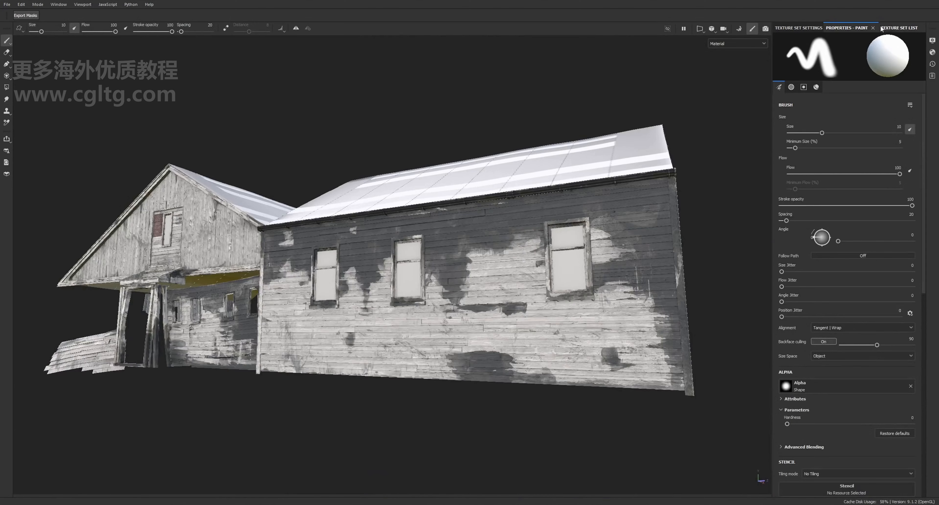
- Show the texture set list and open texture export with output template Unreal Engine 4 (Packed) (from cache)
left_click(882, 29)
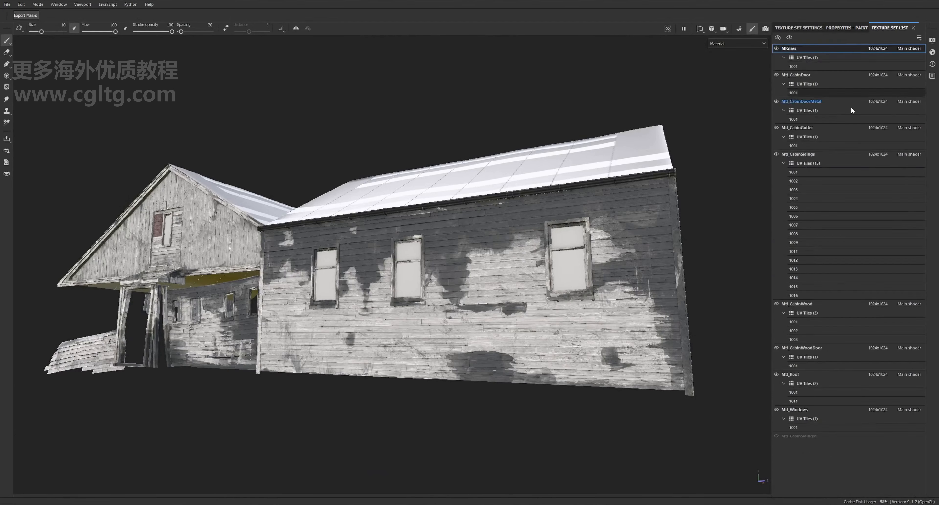
left_click(8, 10)
left_click(37, 106)
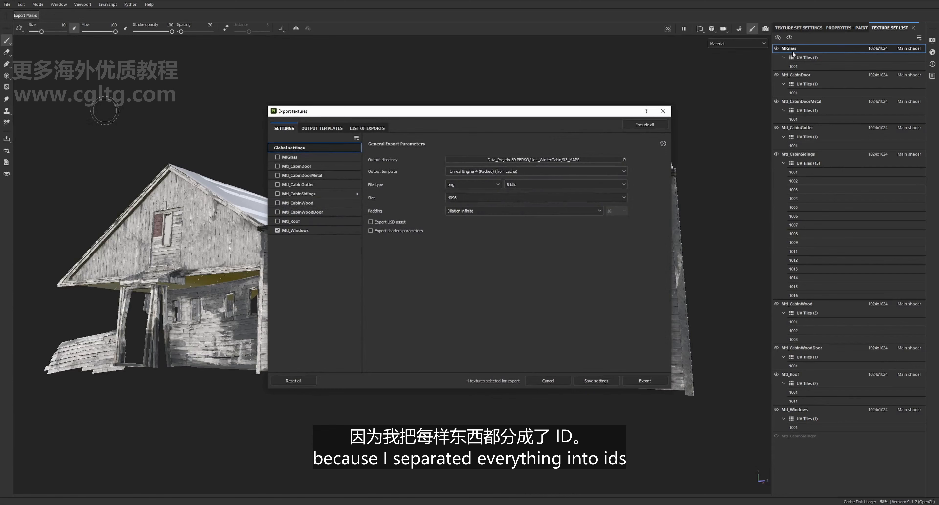
left_click(716, 215)
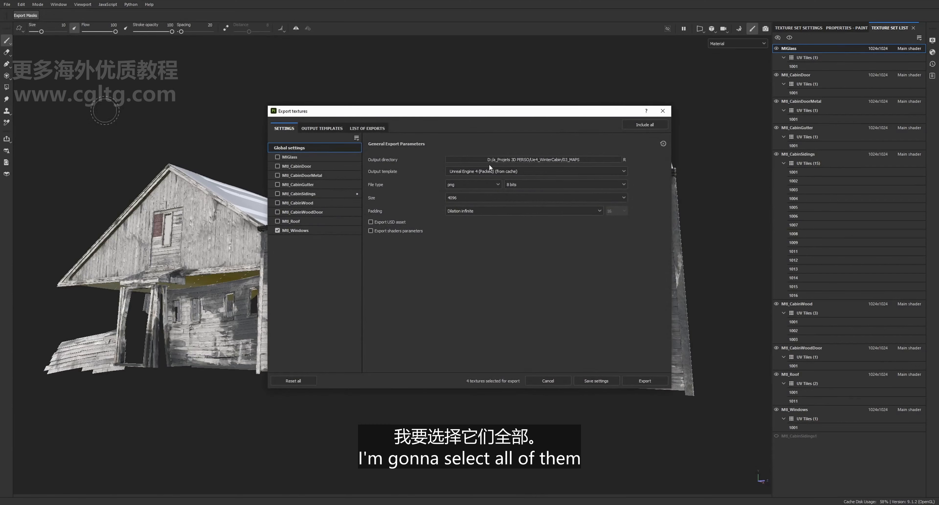
left_click(482, 172)
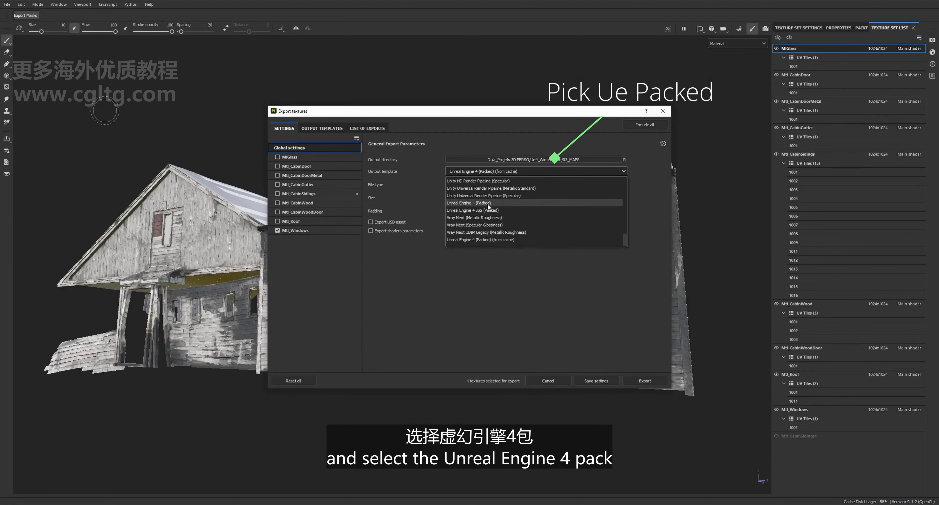
left_click(480, 240)
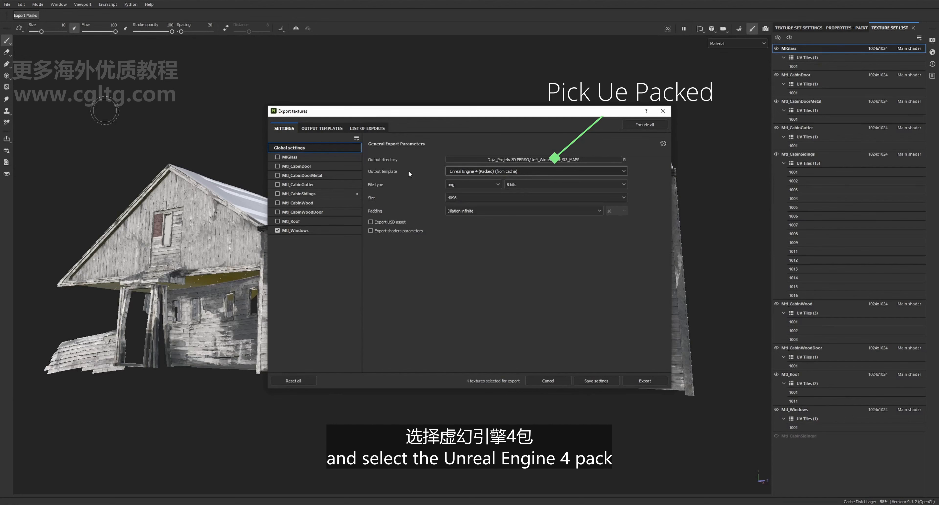
- Include all the cabin door, door metal, gutter, sidings, wood and wood door texture sets, keeping PNG at 4096
left_click(278, 166)
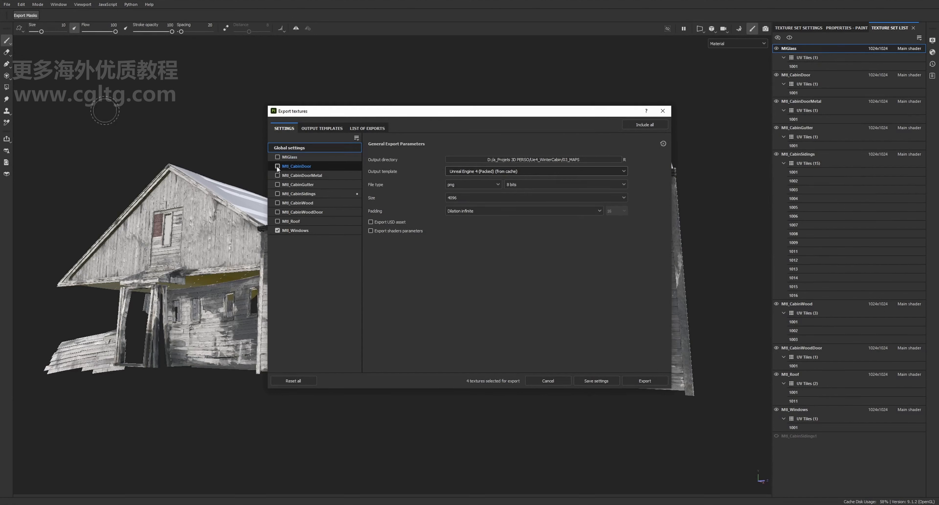
left_click(277, 184)
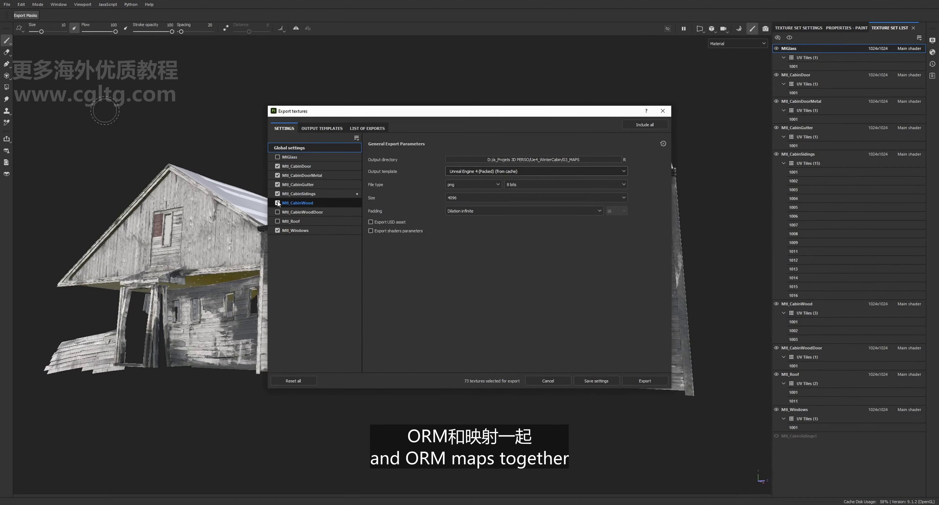
left_click(277, 212)
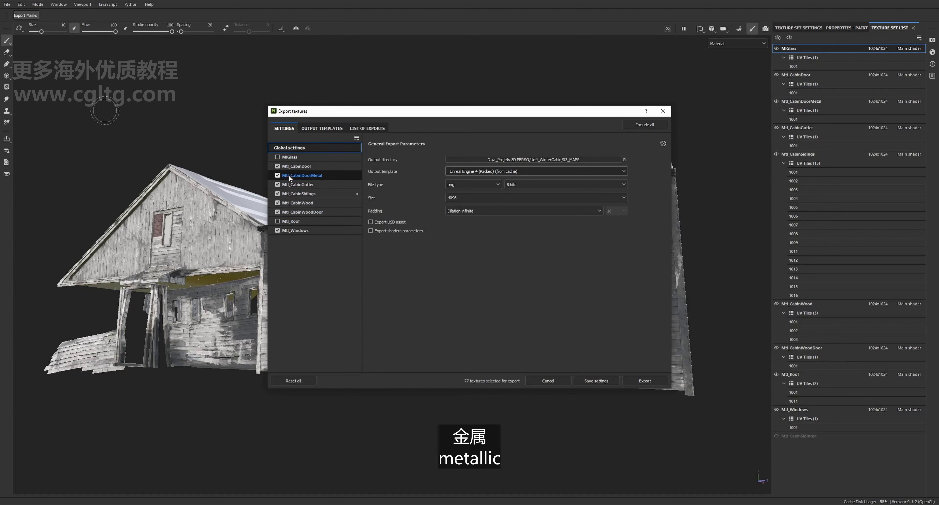
left_click(460, 188)
left_click(576, 247)
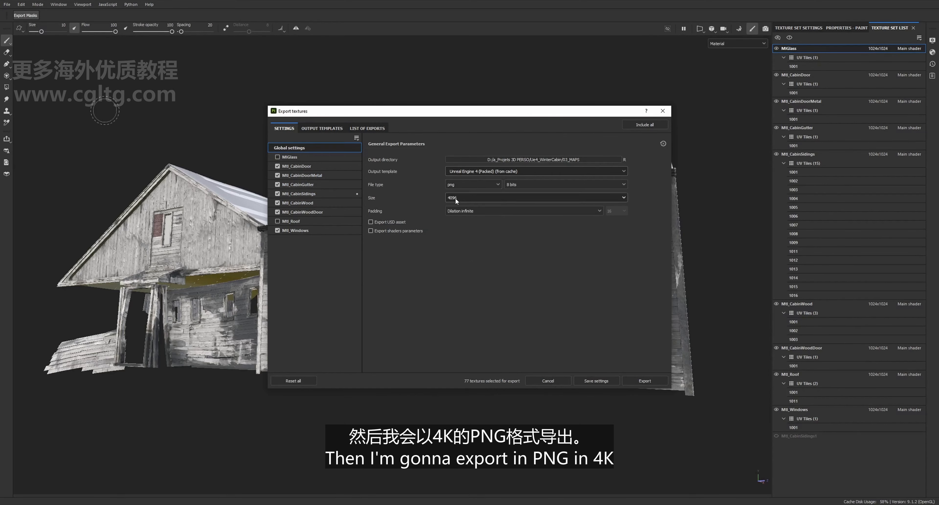
- Check the output templates, return to the export settings and close the export window
left_click(329, 129)
left_click(284, 128)
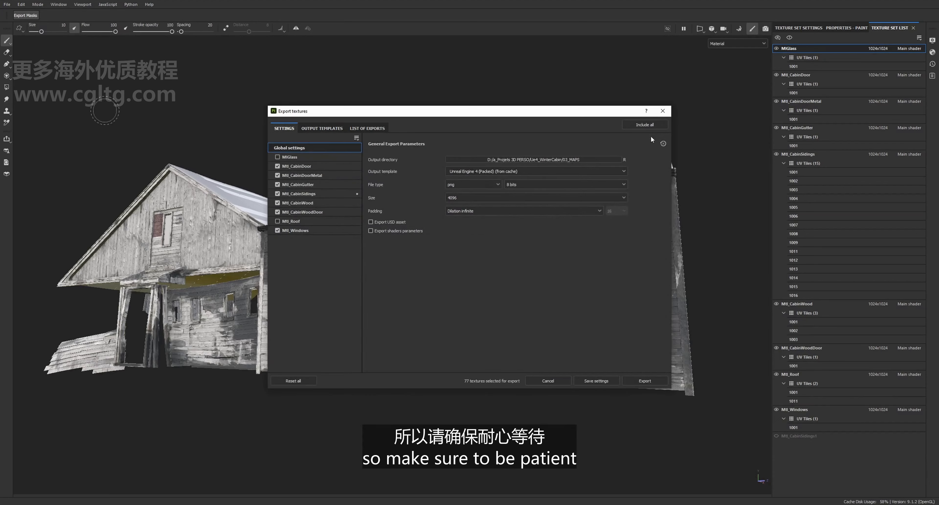
left_click(662, 111)
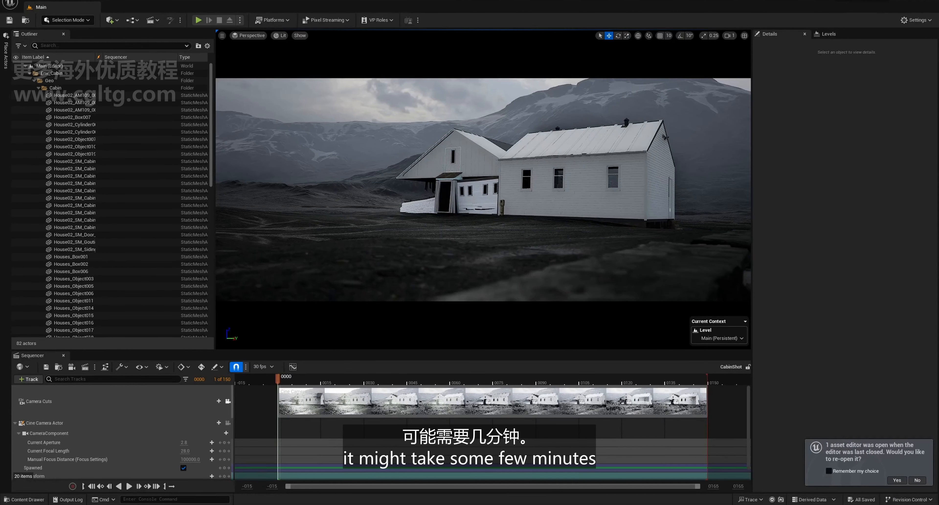
- In Unreal Editor, select the long cabin's siding mesh and duplicate the M_Master_Blending material in the Materials/Master folder
left_click(477, 226)
left_click(25, 499)
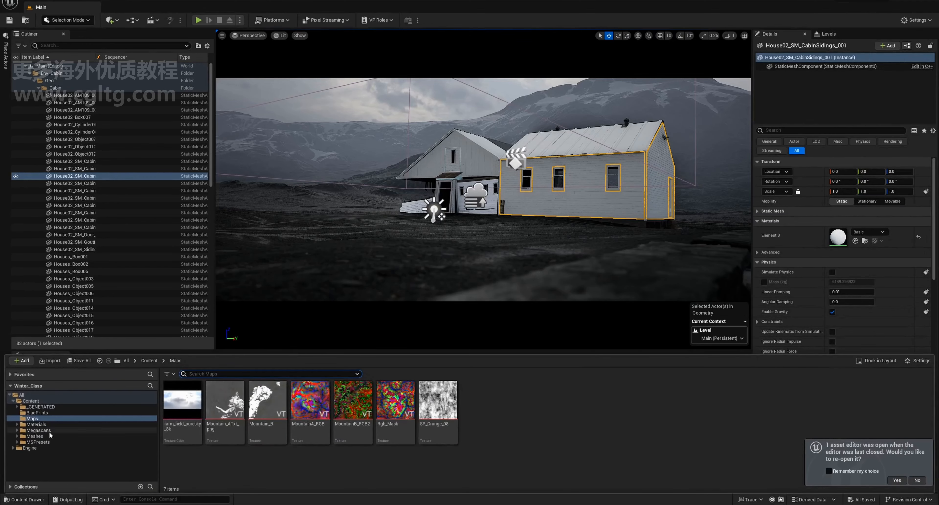
left_click(38, 424)
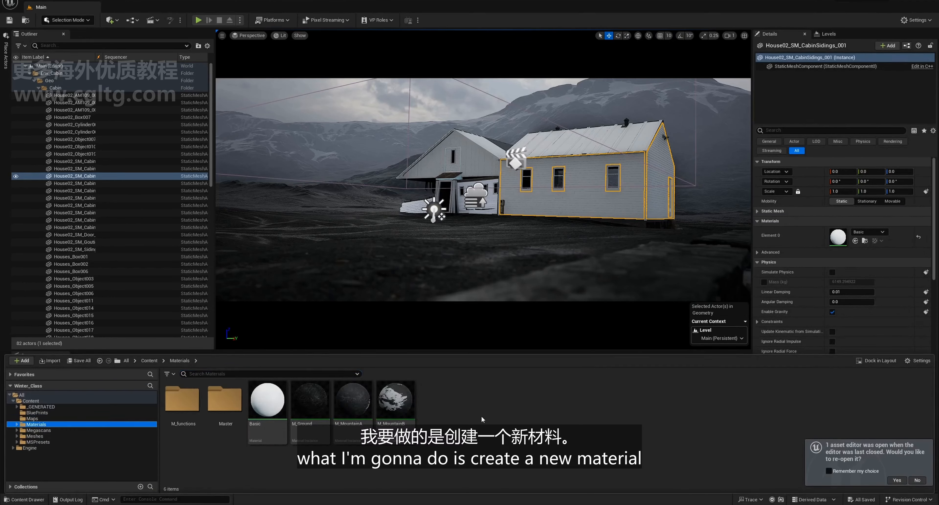
left_click(460, 408)
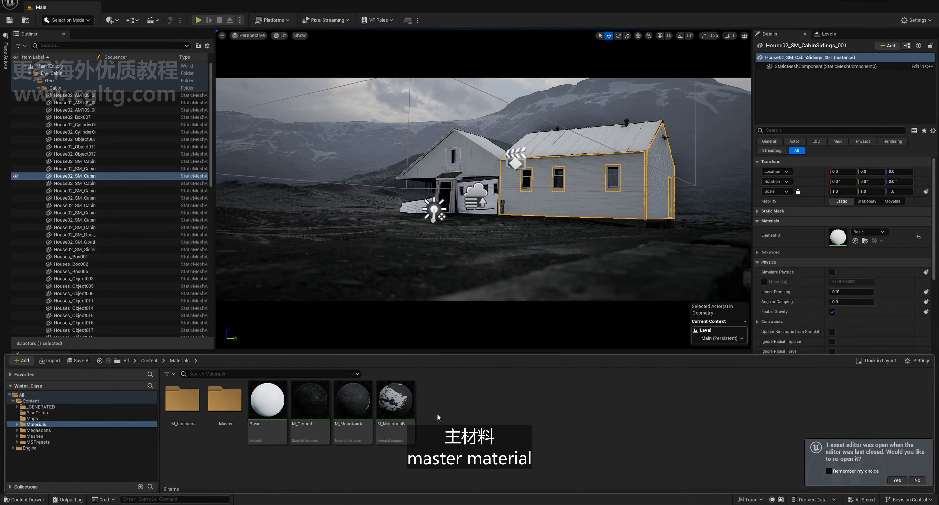
double_click(227, 419)
left_click(186, 409)
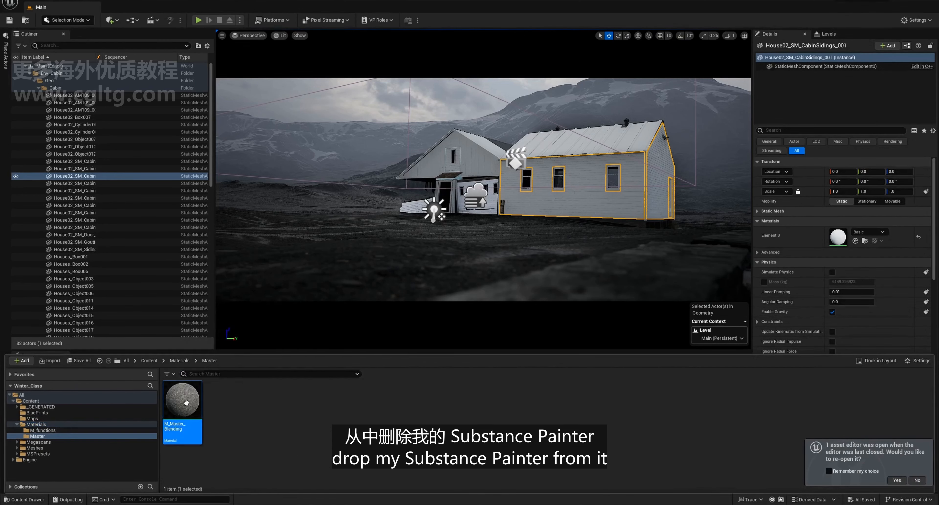
right_click(189, 405)
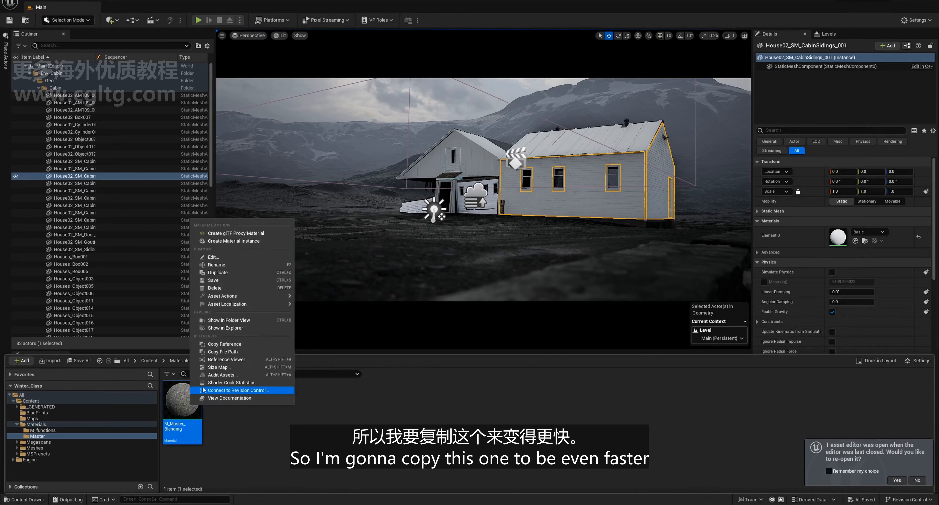
left_click(230, 273)
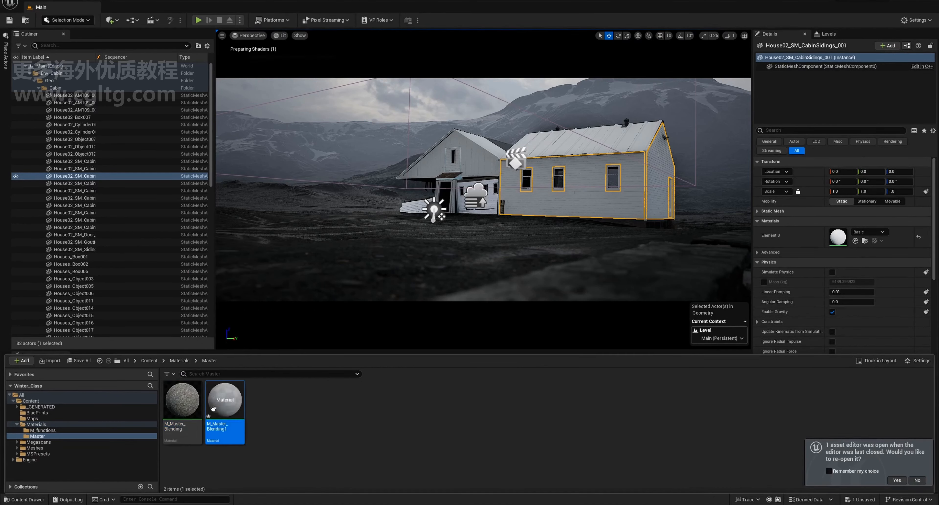
- Rename the duplicated master material as M_SPMaterial
double_click(233, 427)
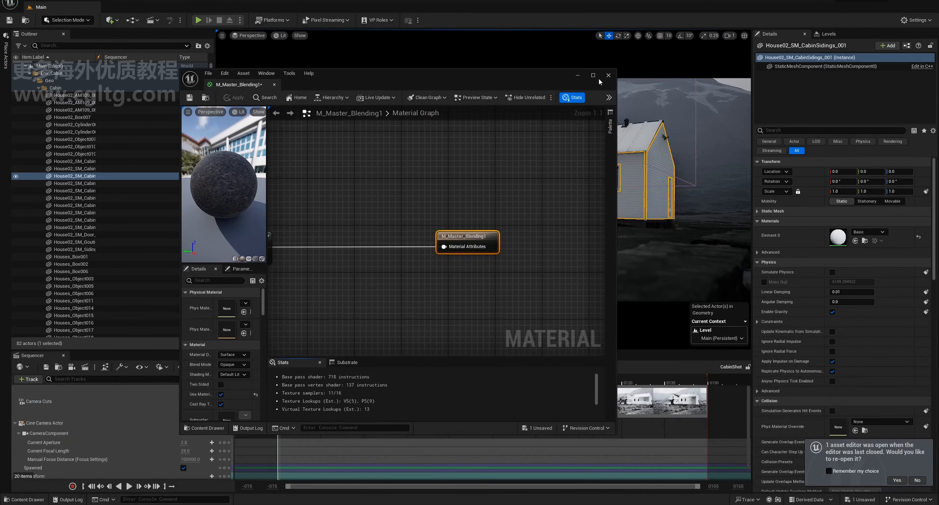
left_click(608, 74)
left_click(23, 499)
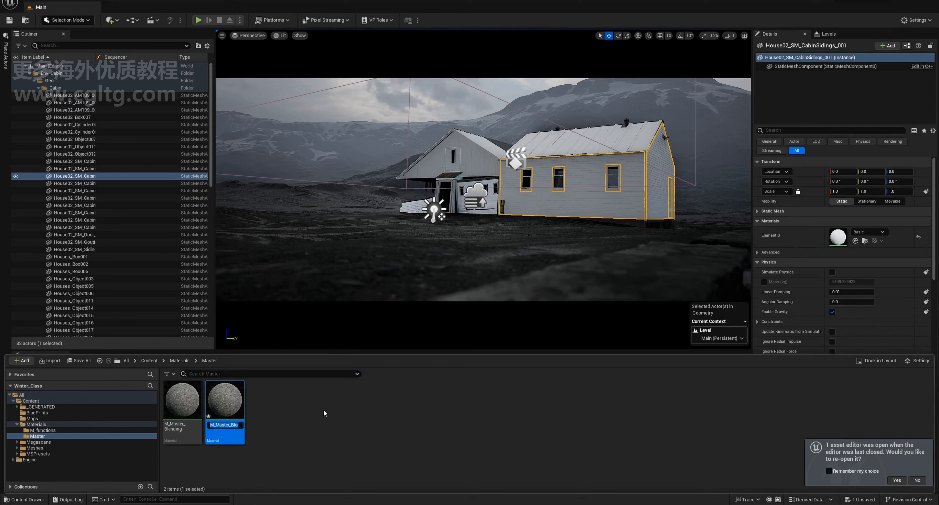
type("M_SPMaterial")
key("Return")
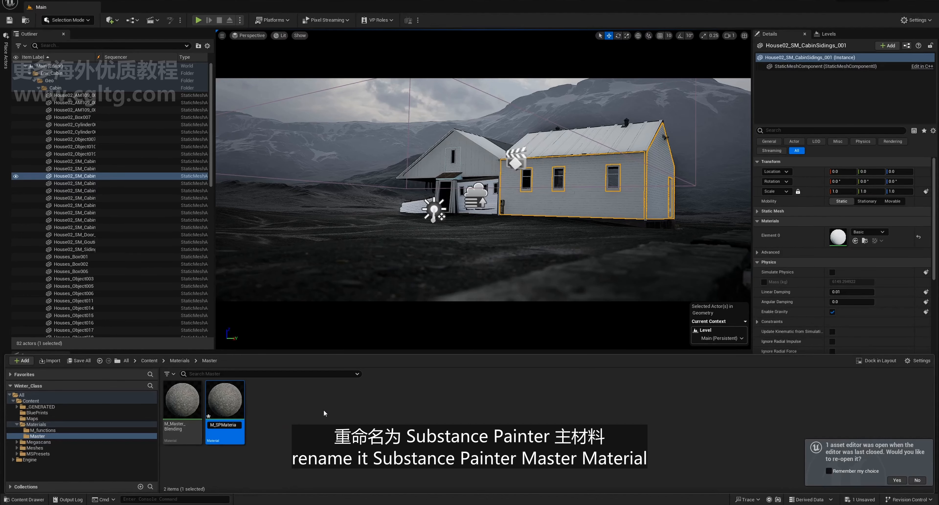
- Open M_SPMaterial and turn off Use Material Attributes on the material
double_click(234, 407)
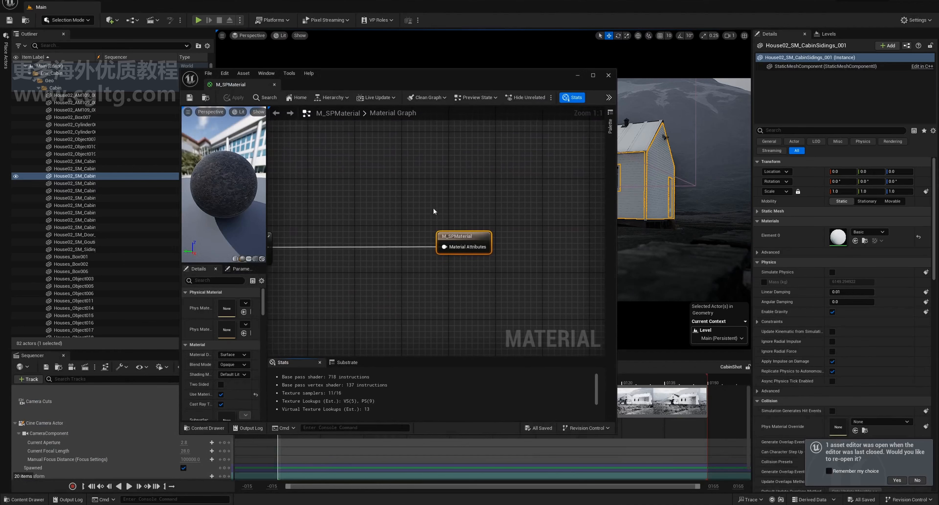
left_click(220, 394)
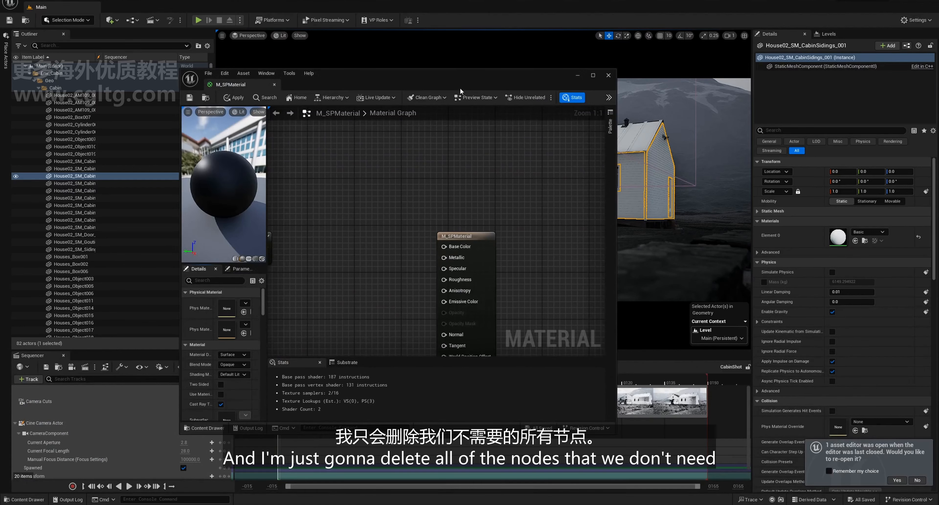
left_click_drag(462, 91, 510, 68)
- Delete the blending nodes and their comment groups that feed the material output in the graph
scroll(448, 233, "down", 6)
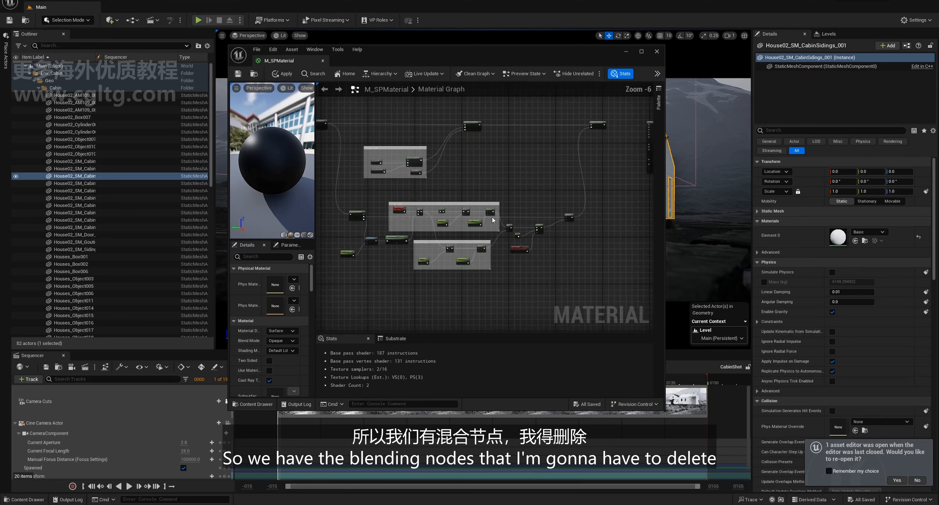
left_click_drag(333, 218, 334, 218)
key("Delete")
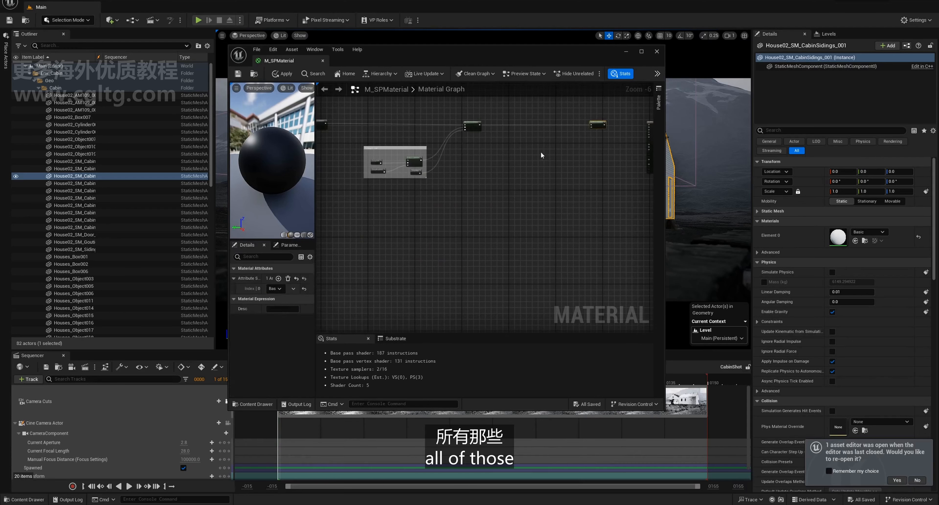
left_click_drag(516, 165, 356, 102)
key("Delete")
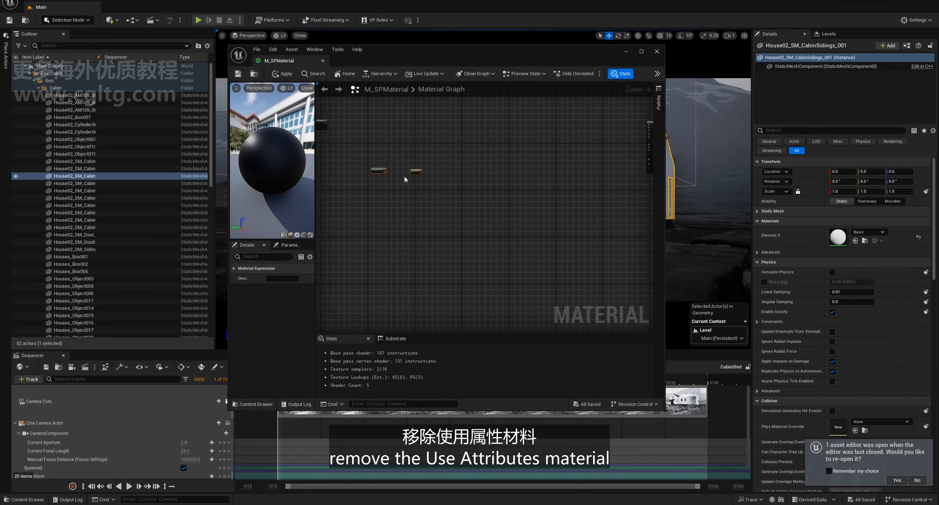
key("ctrl+z")
scroll(374, 177, "down", 3)
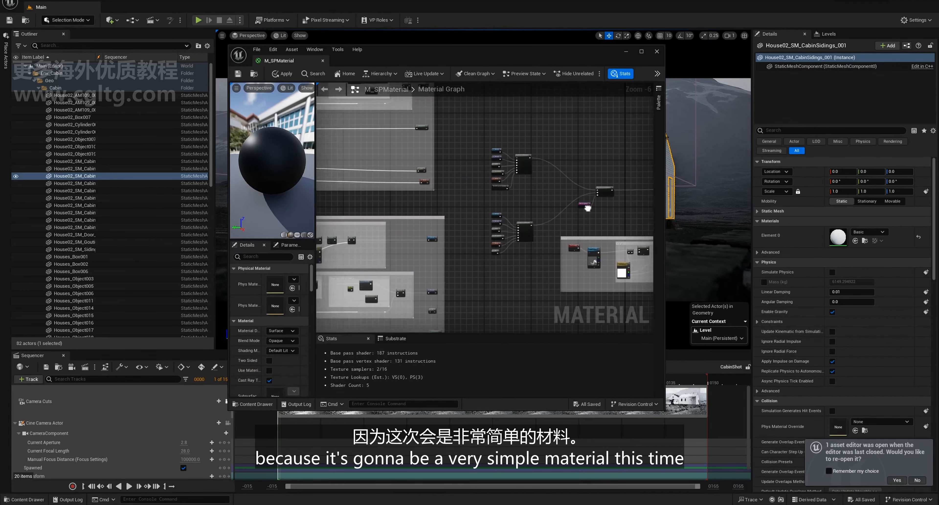
- Delete the lower layer node groups, keeping only the uppermost texture layer group
scroll(393, 174, "down", 3)
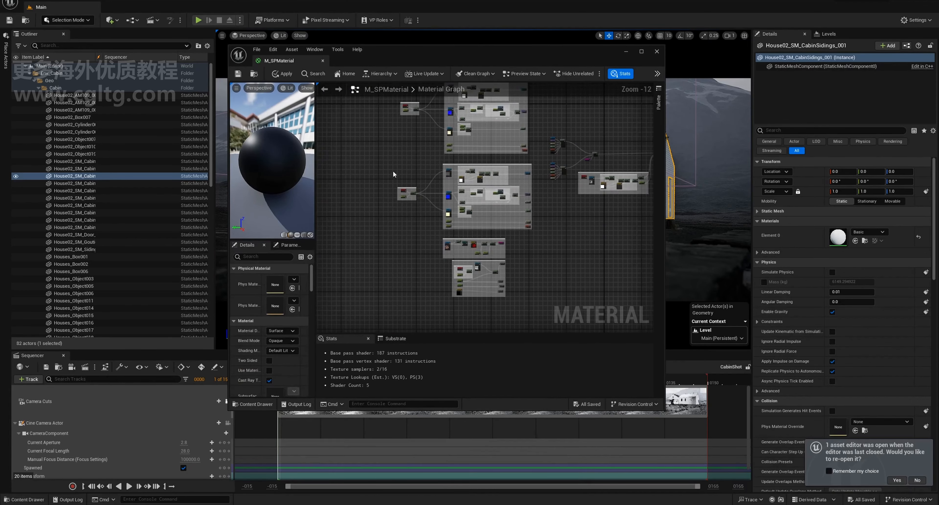
left_click_drag(537, 309, 538, 310)
key("Delete")
- Delete the small node group that feeds the remaining layer's texture samples
right_click_drag(535, 188, 572, 260)
left_click_drag(572, 261, 423, 144)
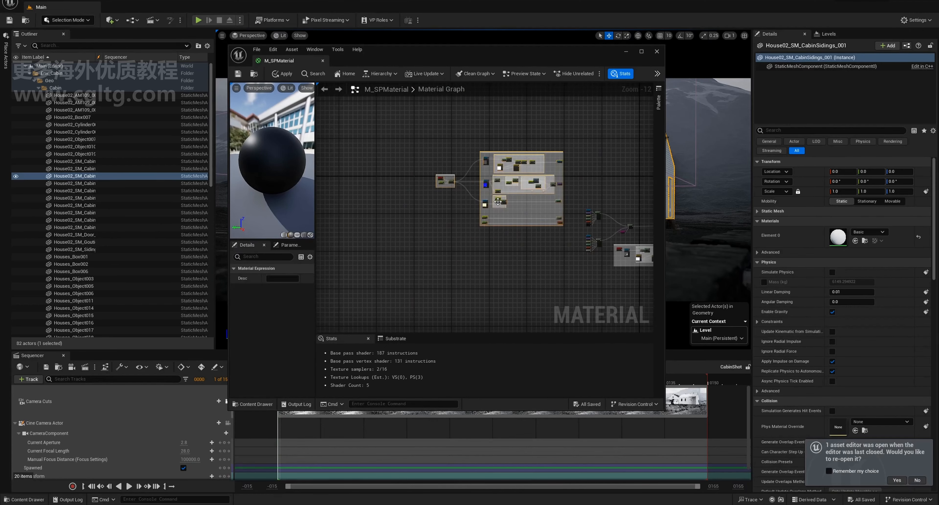
left_click_drag(449, 183, 459, 280)
right_click_drag(459, 280, 493, 198)
scroll(404, 214, "up", 9)
scroll(361, 177, "up", 2)
key("Delete")
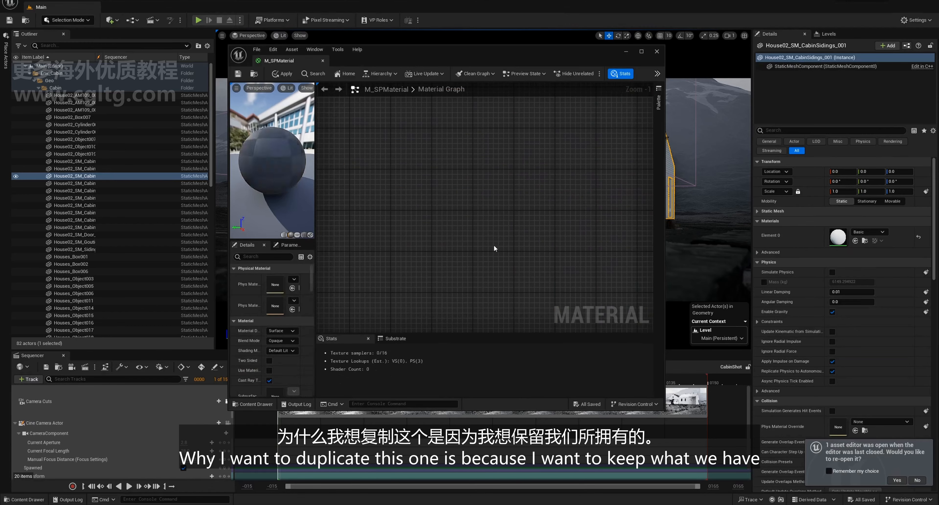
- Rename the L1_Albedo texture parameter as Albedo
scroll(494, 245, "down", 5)
right_click_drag(598, 189, 427, 212)
scroll(457, 201, "up", 5)
right_click_drag(524, 270, 454, 87)
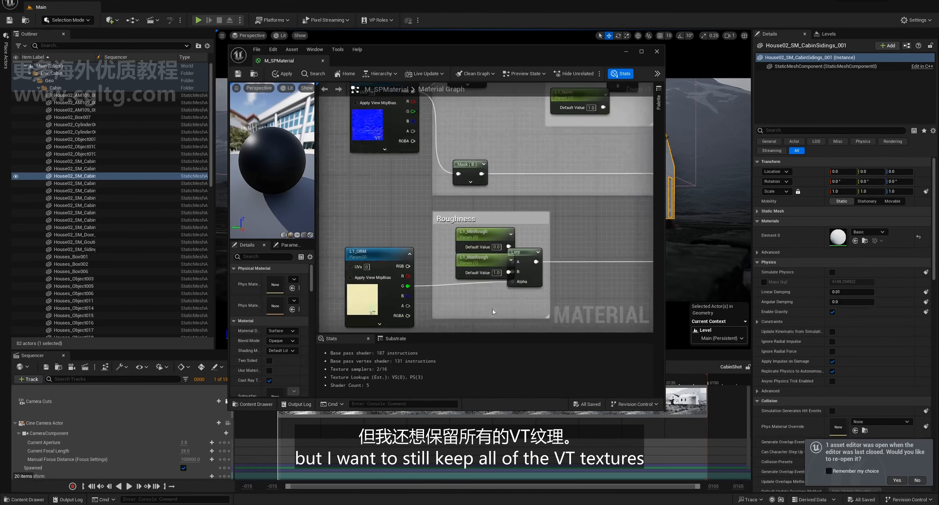
right_click_drag(492, 308, 462, 237)
scroll(462, 236, "down", 6)
scroll(441, 137, "up", 7)
left_click(446, 146)
right_click_drag(462, 199, 456, 226)
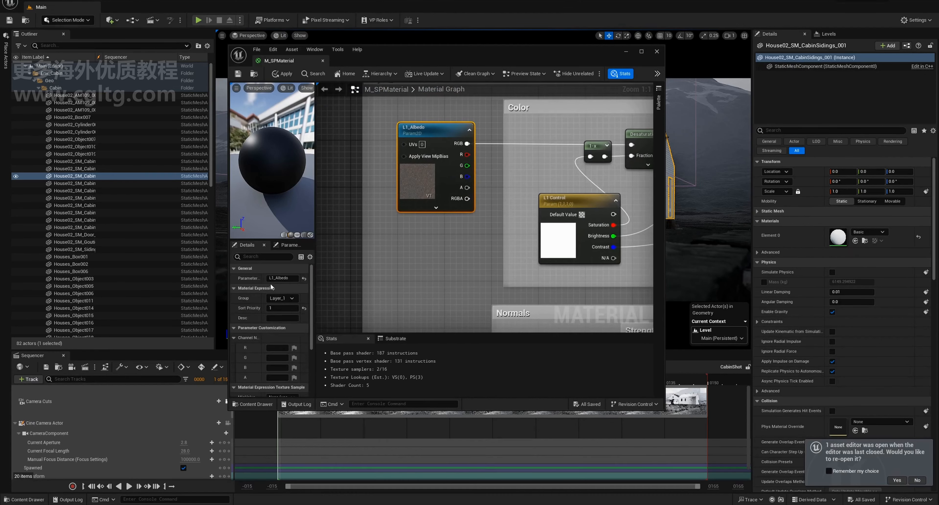
left_click_drag(276, 278, 268, 279)
key("BackSpace")
- Rename the L1_Normal texture parameter as Normal
right_click_drag(431, 258, 424, 175)
right_click_drag(413, 304, 414, 248)
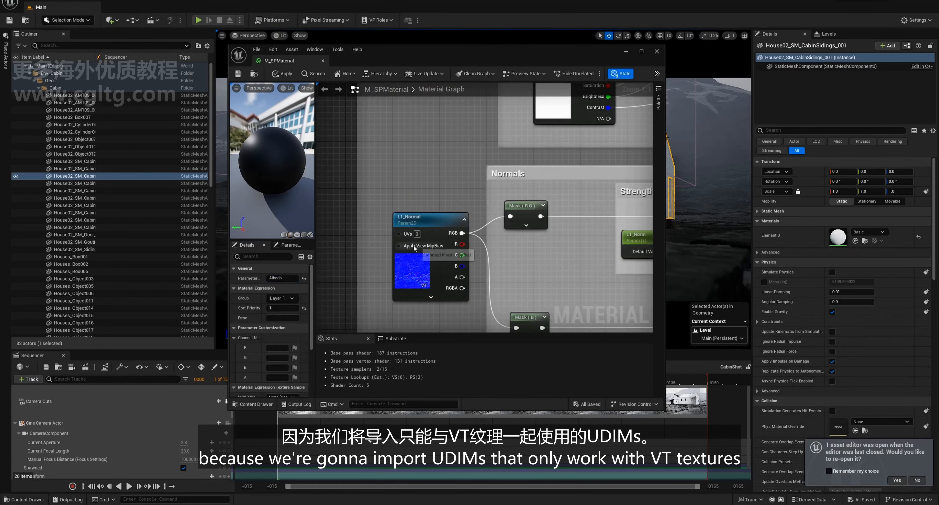
left_click_drag(255, 279, 237, 278)
key("BackSpace")
- Rename the L1_ORM texture parameter as ORM
right_click(415, 153)
right_click_drag(386, 221, 346, 138)
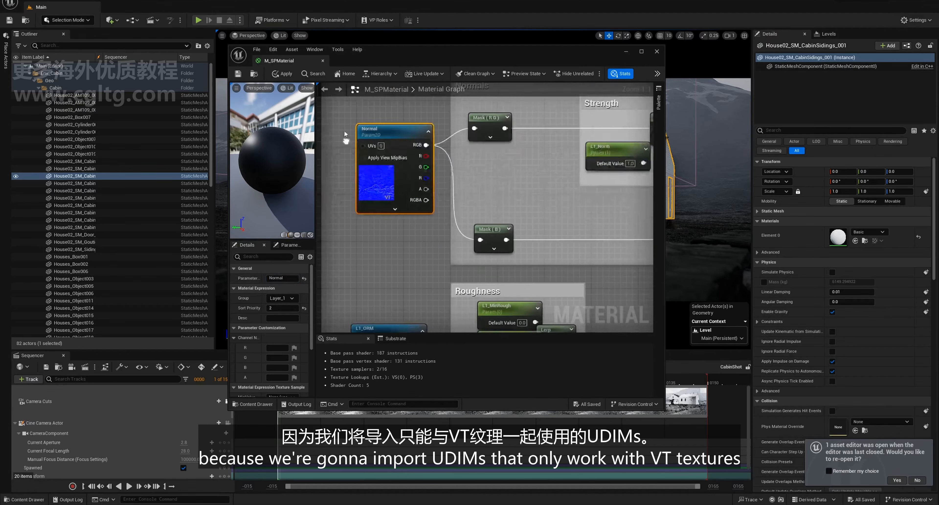
right_click_drag(368, 291, 416, 175)
left_click_drag(275, 278, 267, 278)
key("BackSpace")
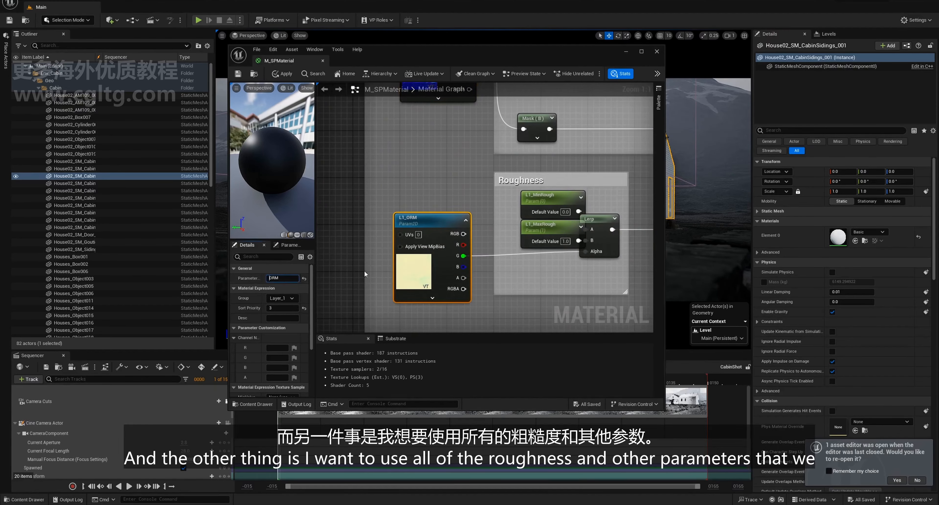
left_click(352, 248)
right_click_drag(480, 252, 450, 204)
left_click(412, 221)
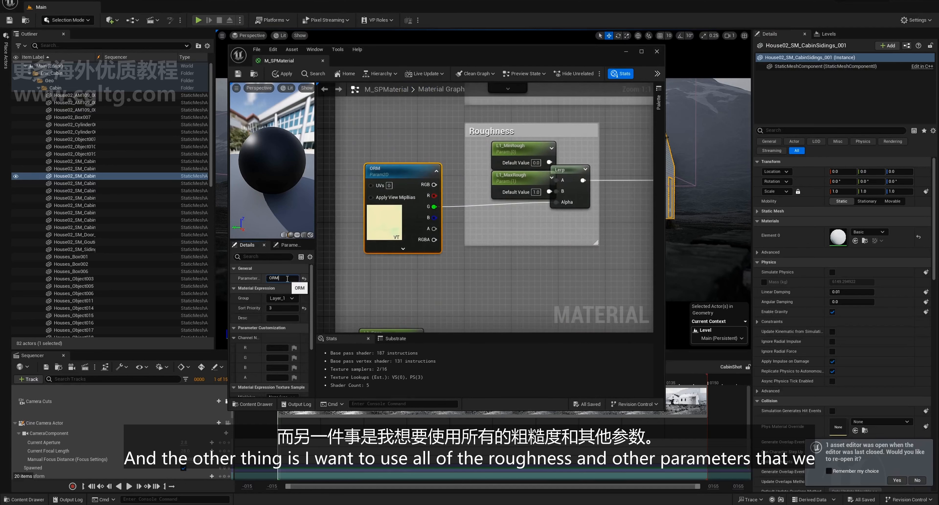
key("BackSpace")
key("BackSpace")
key("BackSpace")
key("BackSpace")
key("BackSpace")
key("BackSpace")
key("BackSpace")
left_click(329, 265)
- Delete the L1_Metal scalar parameter below L1_Spec
right_click_drag(474, 267, 490, 139)
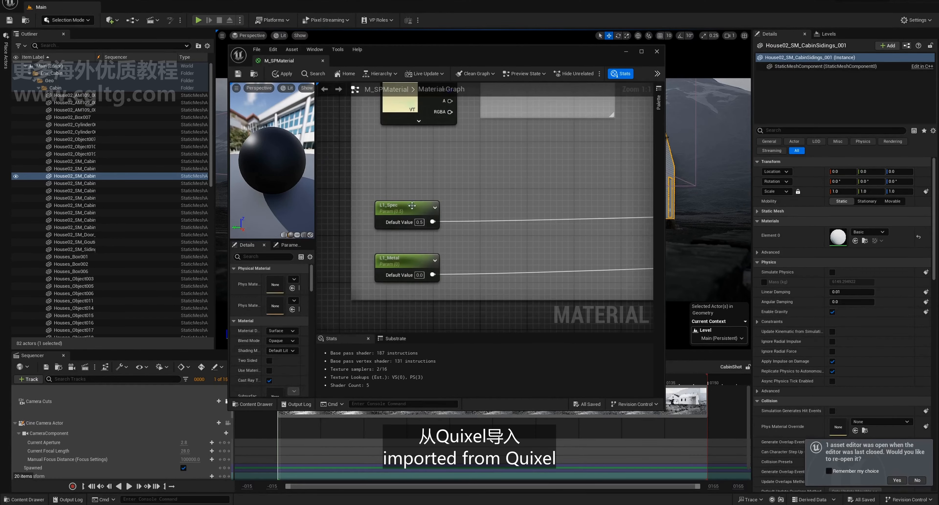
left_click(404, 229)
right_click_drag(523, 201, 496, 212)
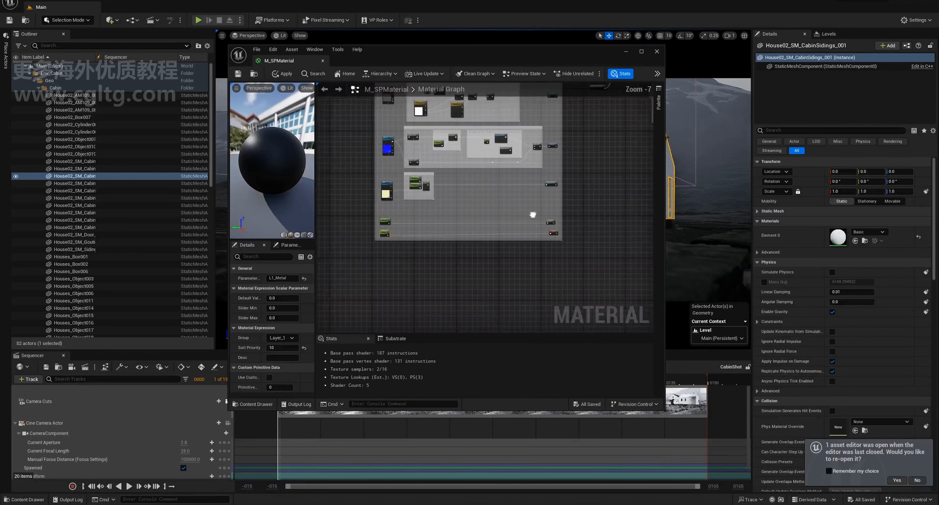
scroll(534, 211, "up", 5)
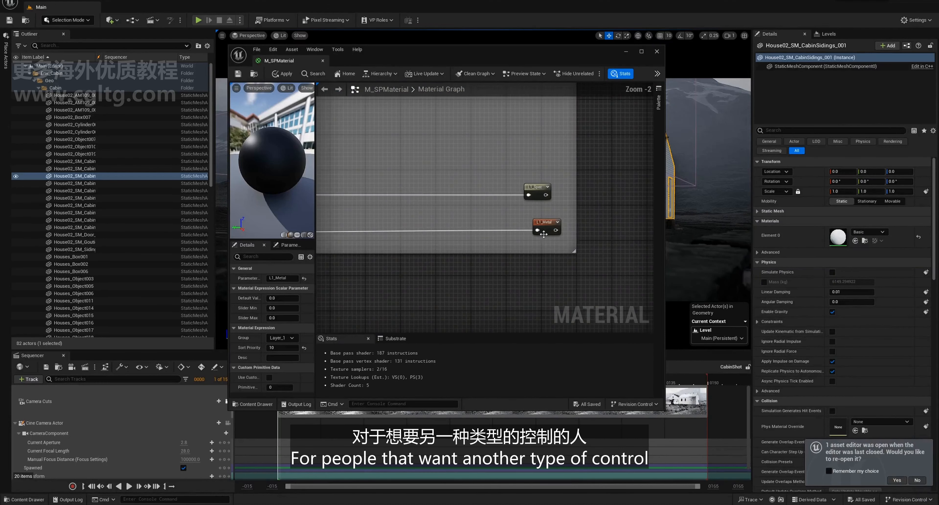
right_click_drag(620, 203, 650, 205)
right_click_drag(405, 233, 538, 227)
scroll(366, 231, "up", 1)
key("Delete")
- Duplicate the ORM texture parameter and place the copy below L1_Spec, where the metal scalar was
right_click_drag(402, 208, 516, 240)
right_click_drag(481, 182, 463, 282)
left_click(461, 210)
key("ctrl+d")
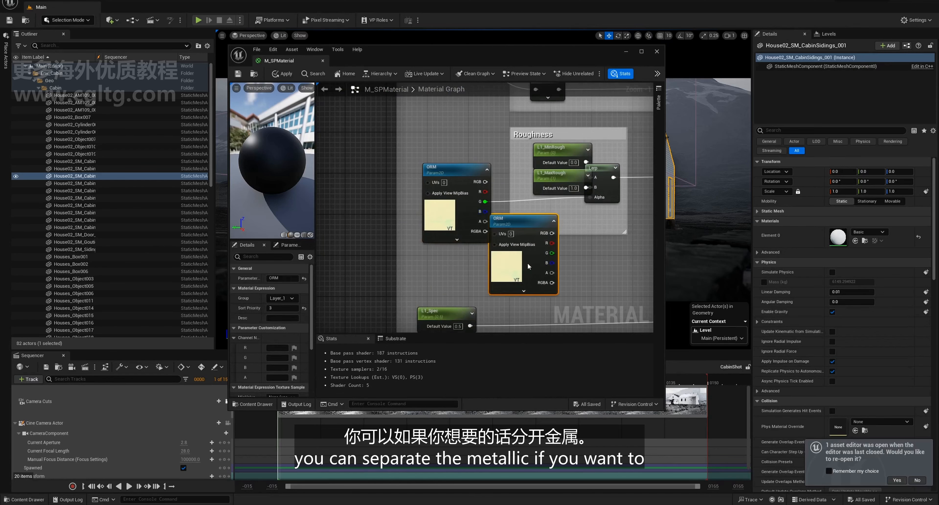
right_click_drag(526, 265, 517, 154)
left_click_drag(491, 173, 405, 297)
left_click_drag(429, 205, 434, 148)
left_click_drag(422, 239, 438, 197)
- Rename the duplicated ORM texture parameter as Metal
type("M")
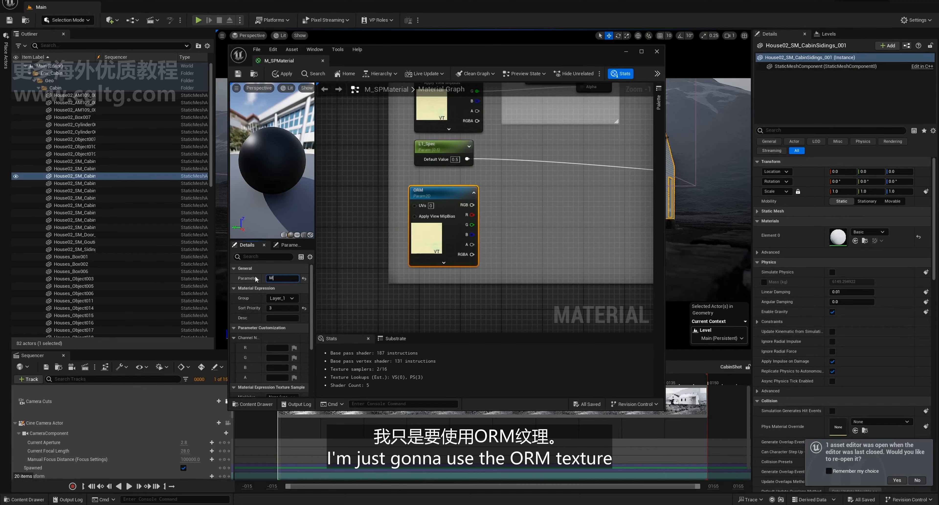
type("etal")
key("Return")
- Examine the Color, Normals and Roughness comment groups of the layer
scroll(419, 222, "down", 4)
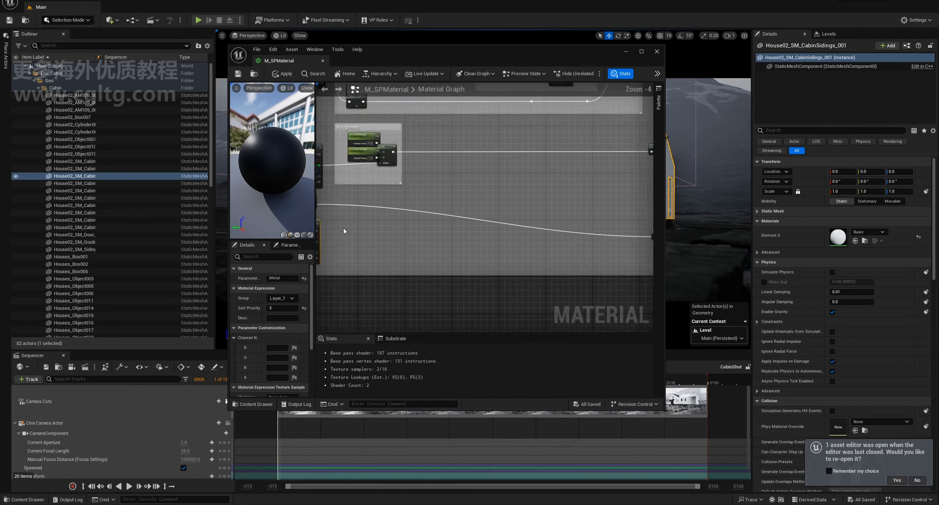
left_click_drag(591, 253, 591, 254)
right_click_drag(578, 187, 596, 330)
right_click_drag(452, 201, 493, 195)
left_click(500, 150)
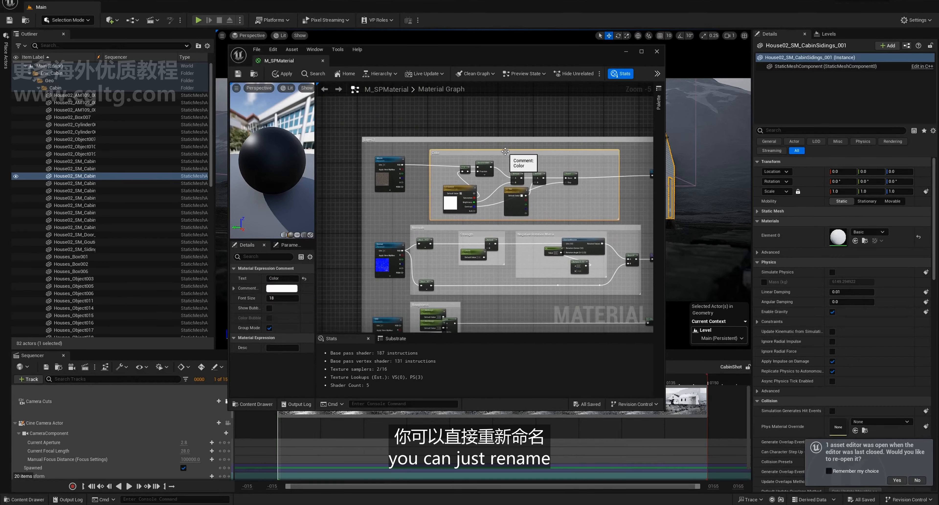
right_click_drag(456, 228, 413, 151)
left_click(413, 151)
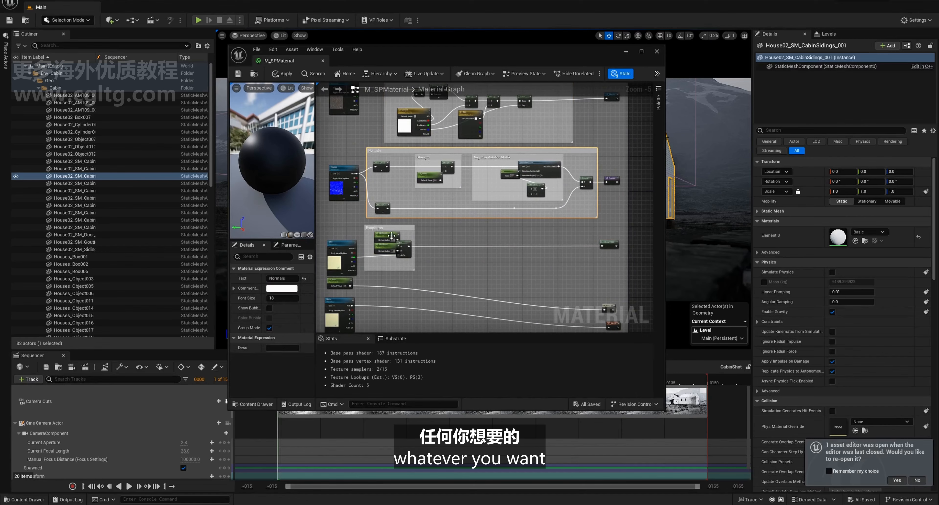
left_click(391, 228)
- Delete the outer layer comment frame and the L1 named reroute nodes at the ends of its channels
right_click_drag(625, 232, 499, 190)
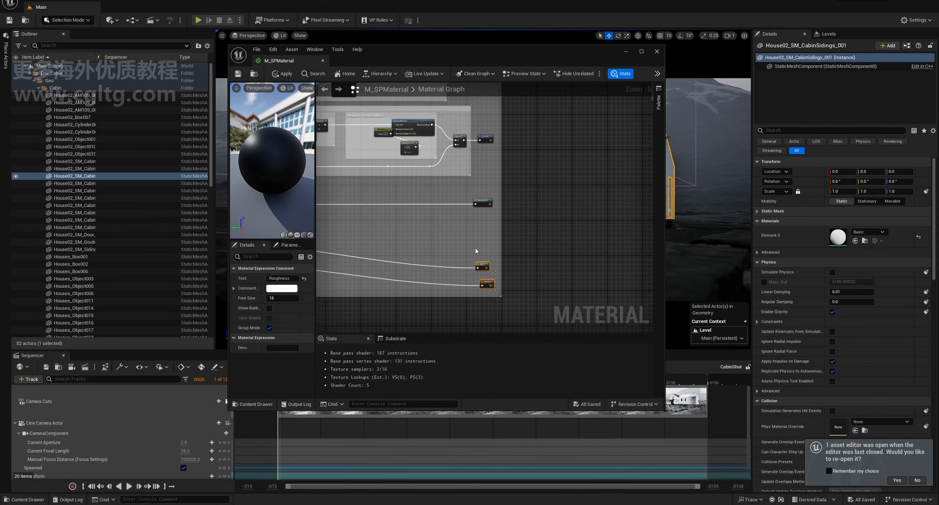
key("Delete")
right_click_drag(507, 223, 554, 328)
left_click(501, 179)
key("Delete")
left_click(532, 214)
key("Delete")
left_click(533, 297)
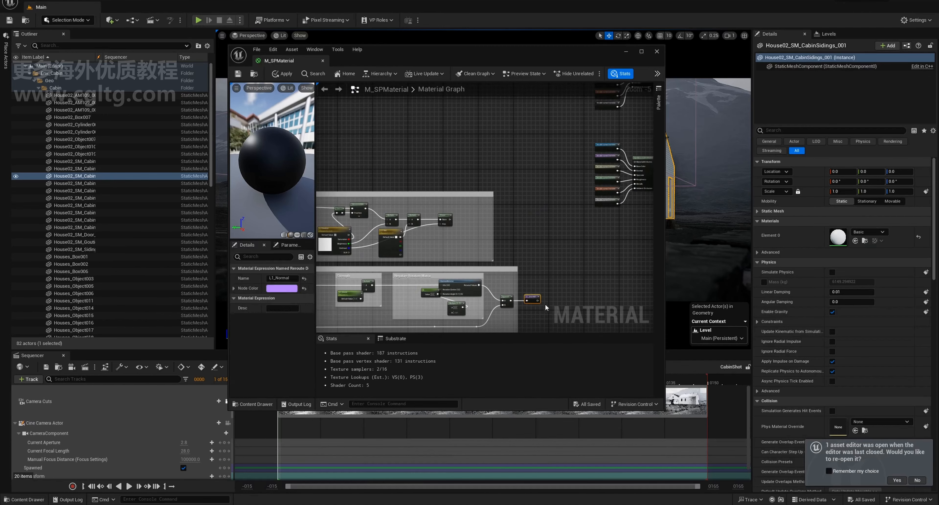
key("Delete")
- Delete the leftover L1 reroute nodes and the attributes node they feed
right_click_drag(644, 212, 468, 245)
scroll(478, 235, "down", 3)
scroll(482, 218, "up", 2)
left_click_drag(481, 208, 490, 267)
key("Delete")
- Delete the remaining layer-blending nodes ahead of the material output
right_click_drag(574, 227, 456, 185)
left_click_drag(368, 184, 602, 286)
key("Delete")
left_click_drag(393, 130, 487, 204)
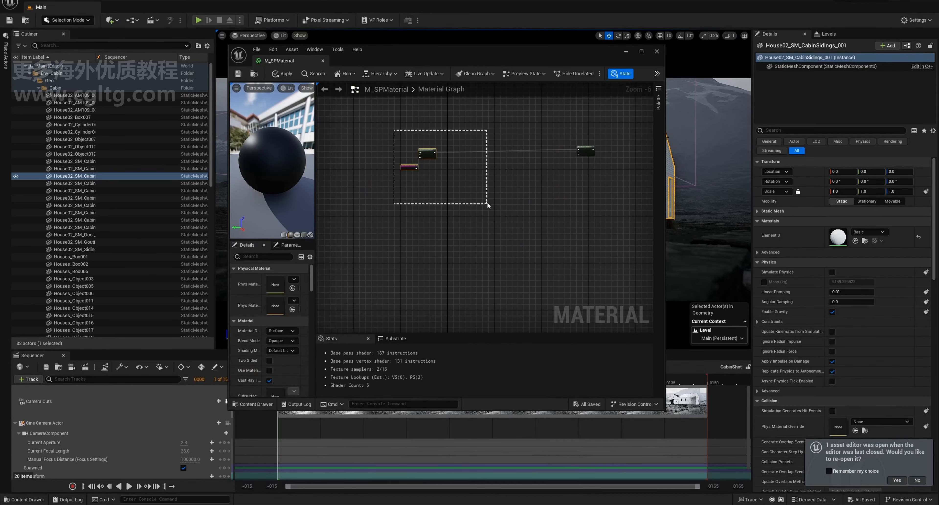
left_click_drag(596, 170, 603, 172)
key("Delete")
- Bring the material output node close to the Color, Normals and Roughness groups
right_click_drag(617, 170, 379, 161)
scroll(532, 181, "down", 6)
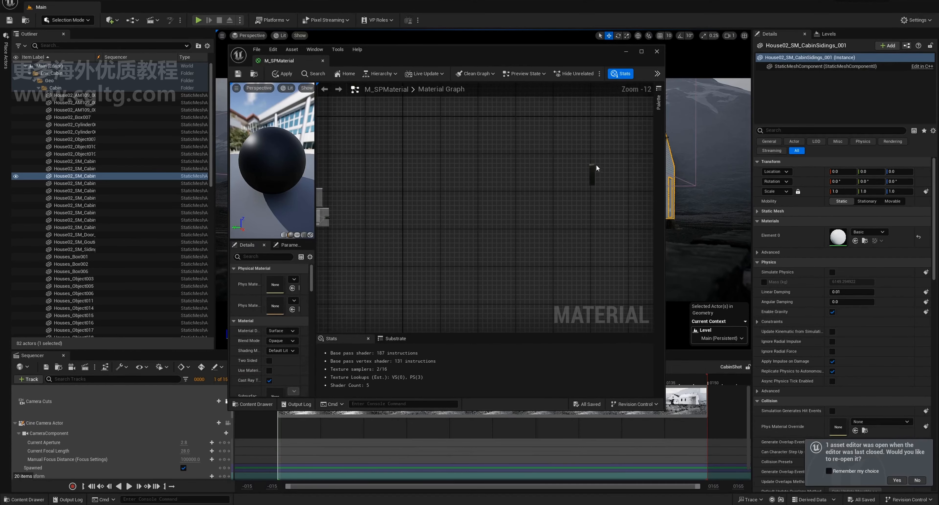
right_click_drag(361, 203, 569, 128)
scroll(490, 200, "up", 5)
scroll(515, 187, "up", 2)
scroll(515, 233, "down", 2)
right_click_drag(509, 235, 536, 216)
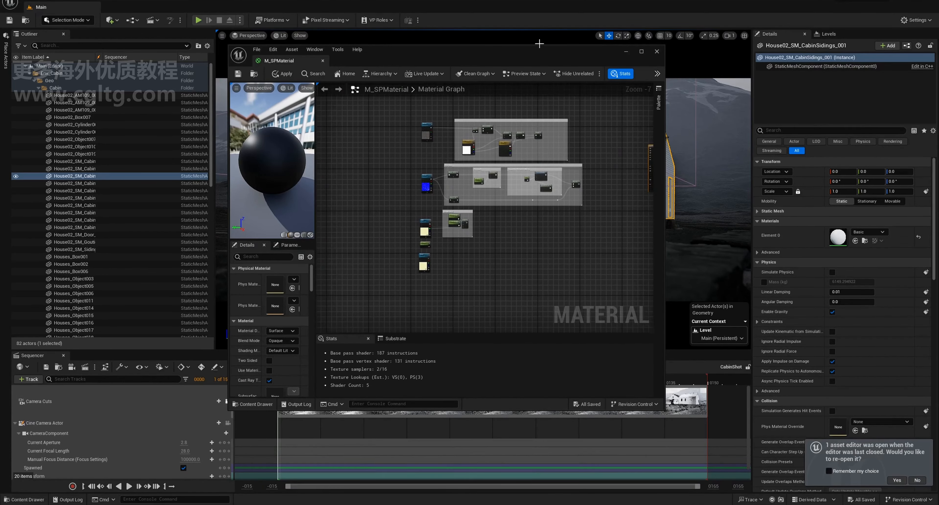
- Select the SM_Ground_Main mesh in the level and open its M_Ground material
left_click_drag(473, 52, 252, 46)
left_click(505, 245)
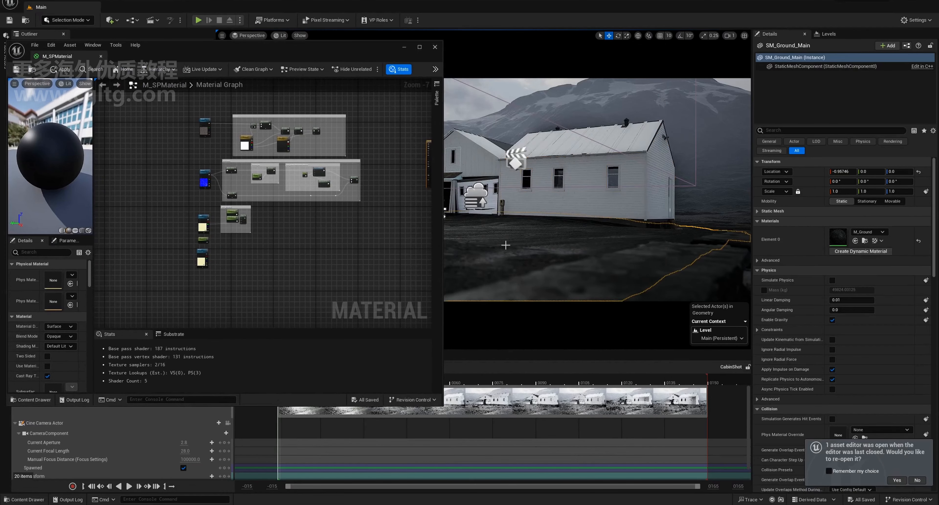
double_click(837, 237)
- Open the MF_MapAdjustments function through the gravel ground material instance's parent, M_MS_Surface_Material_VT
left_click(34, 399)
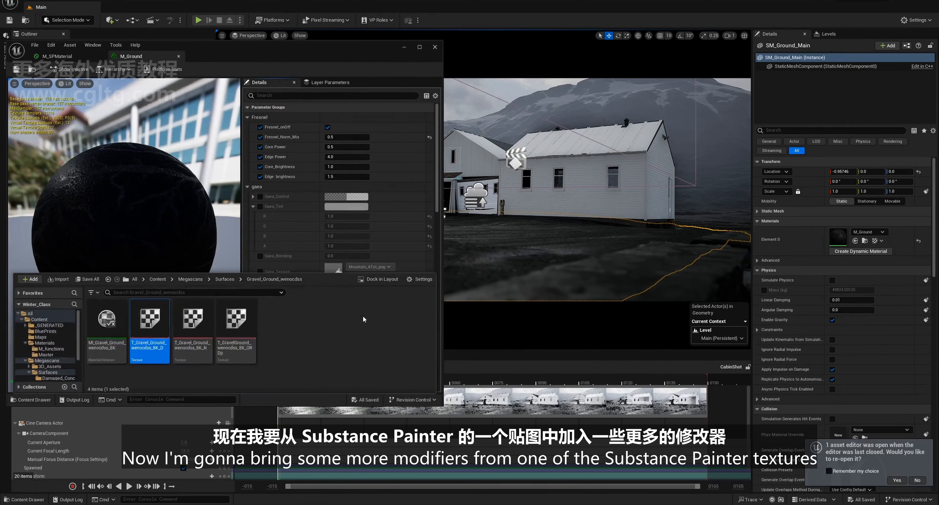
double_click(106, 317)
scroll(338, 255, "down", 5)
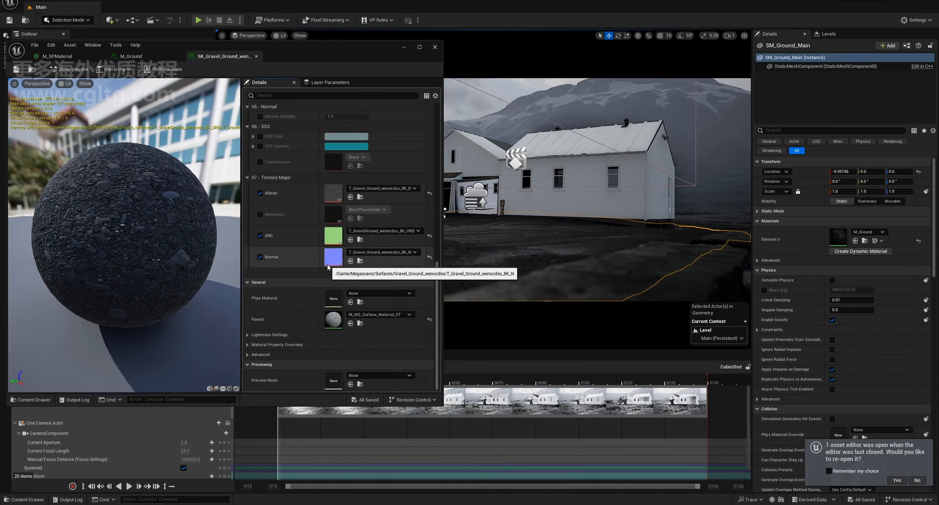
double_click(333, 319)
scroll(262, 204, "up", 5)
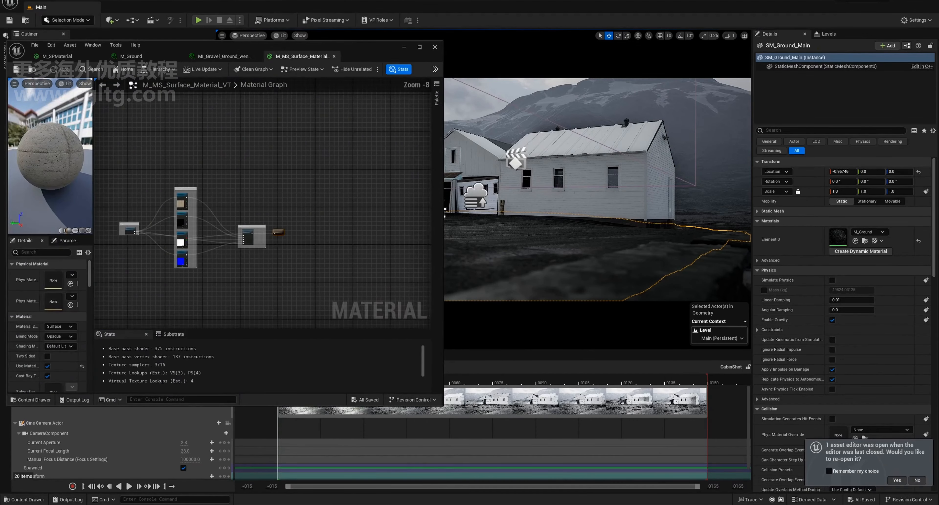
right_click_drag(277, 206, 185, 197)
double_click(403, 215)
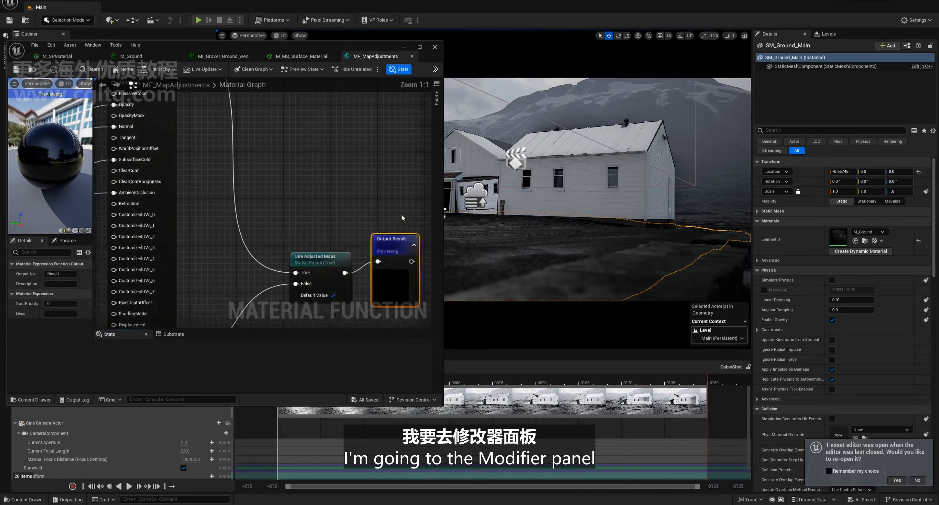
- Examine the AO, Normal, Roughness and specular groups in MF_MapAdjustments for modifiers worth reusing
scroll(177, 186, "down", 11)
right_click_drag(110, 190, 306, 180)
scroll(230, 189, "up", 7)
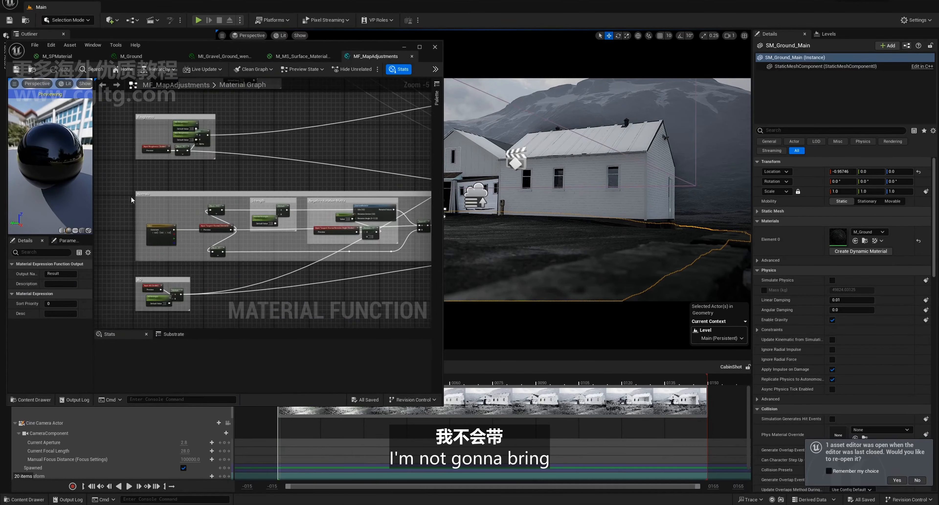
scroll(131, 196, "down", 2)
right_click_drag(126, 194, 183, 173)
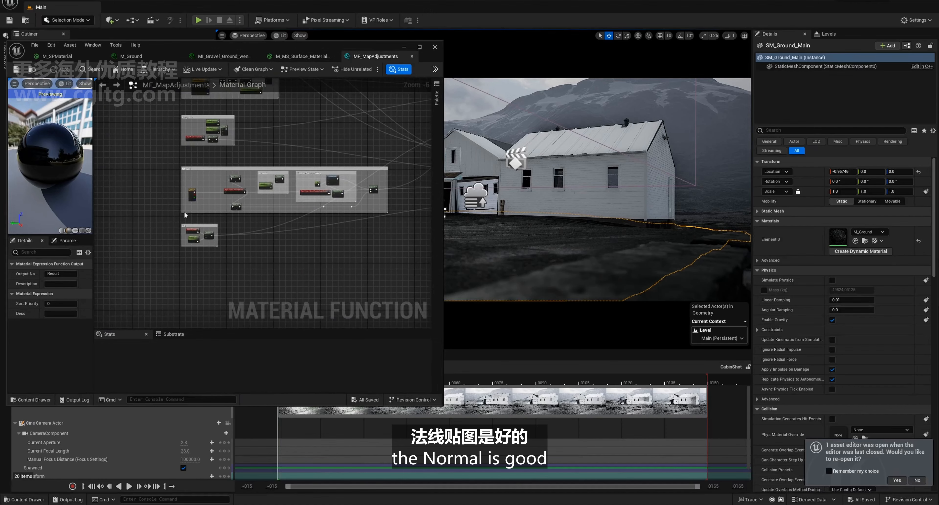
scroll(185, 215, "up", 2)
left_click_drag(152, 216, 286, 288)
right_click_drag(161, 188, 150, 321)
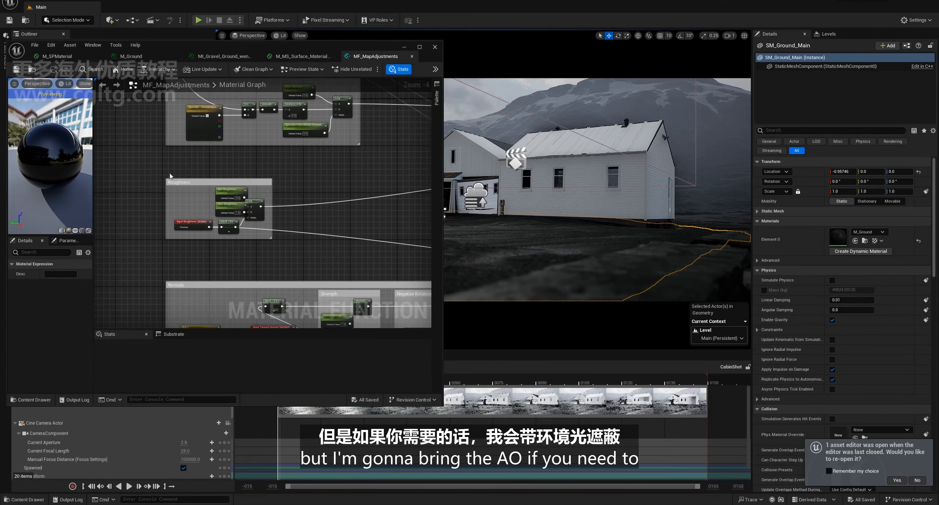
right_click_drag(229, 160, 216, 286)
left_click_drag(125, 176, 300, 260)
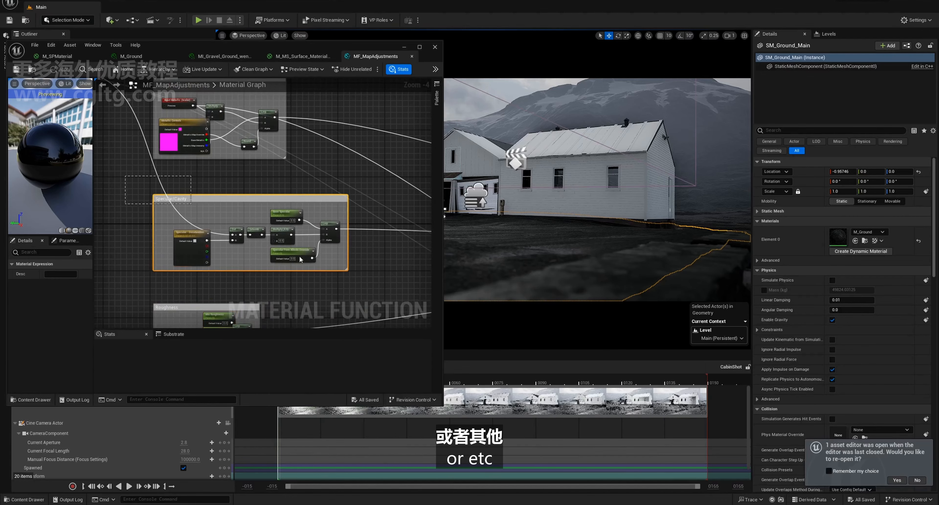
left_click_drag(360, 279, 360, 278)
- Copy the Metallic group from MF_MapAdjustments into the M_SPMaterial graph
right_click_drag(170, 78, 168, 174)
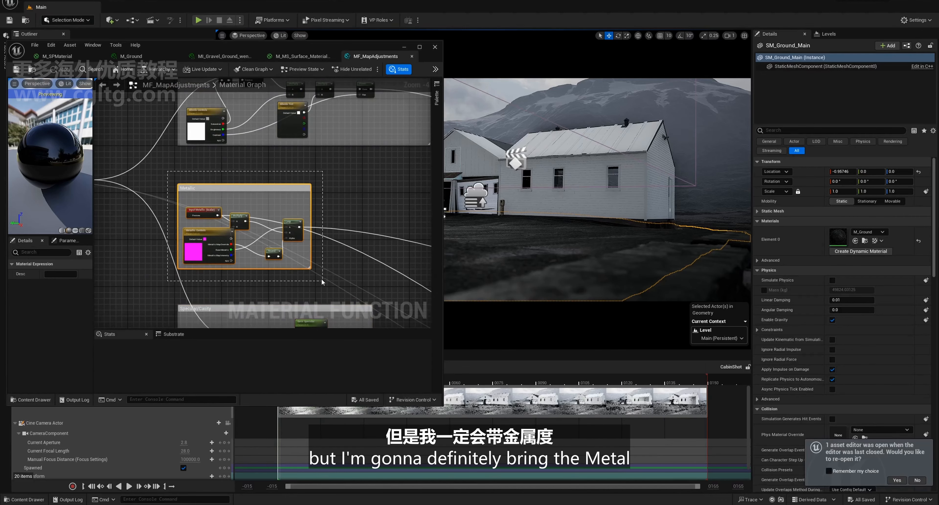
left_click_drag(322, 281, 322, 282)
left_click_drag(154, 47, 394, 67)
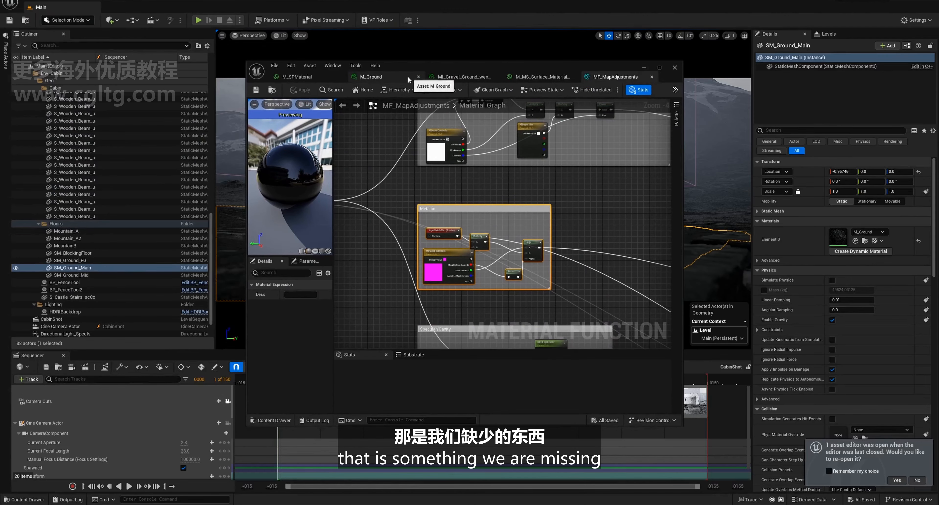
left_click(418, 76)
left_click(314, 77)
key("ctrl+v")
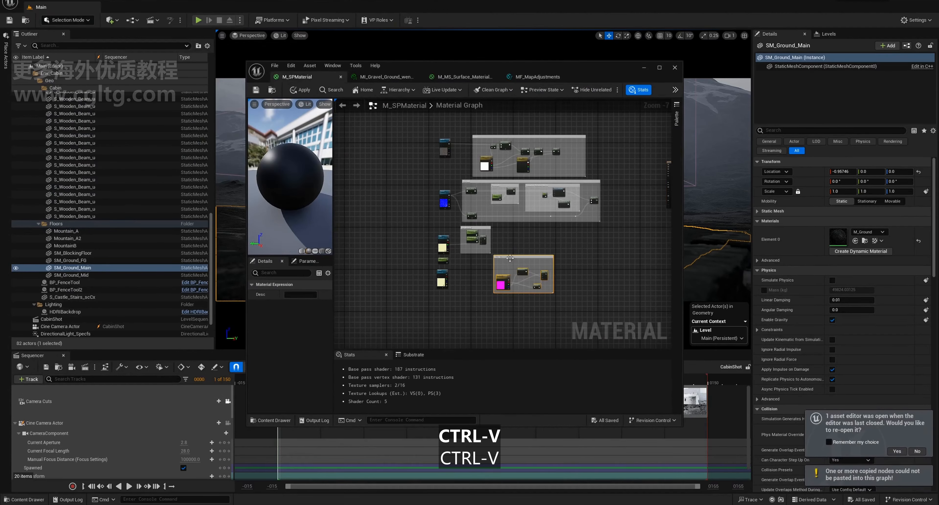
- Connect the Metal texture's RGB output to the Multiply in the pasted Metallic group and move both lower in the graph
scroll(472, 255, "up", 3)
scroll(527, 191, "down", 1)
scroll(529, 193, "down", 2)
left_click(474, 217)
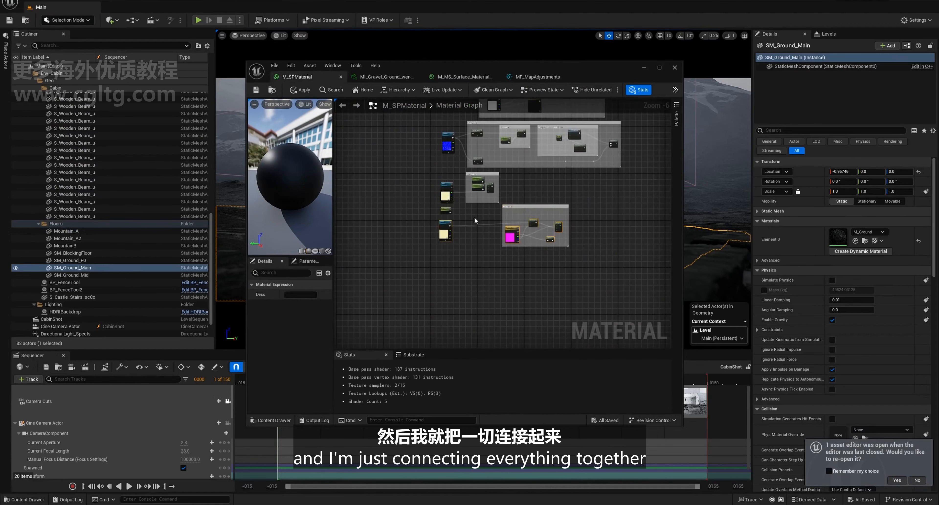
scroll(526, 209, "up", 2)
left_click_drag(515, 203, 518, 252)
left_click_drag(368, 238, 389, 274)
- Place the L1_Spec parameter beneath the Roughness group and set its default value to 1.0
left_click_drag(371, 210, 436, 218)
left_click(436, 218)
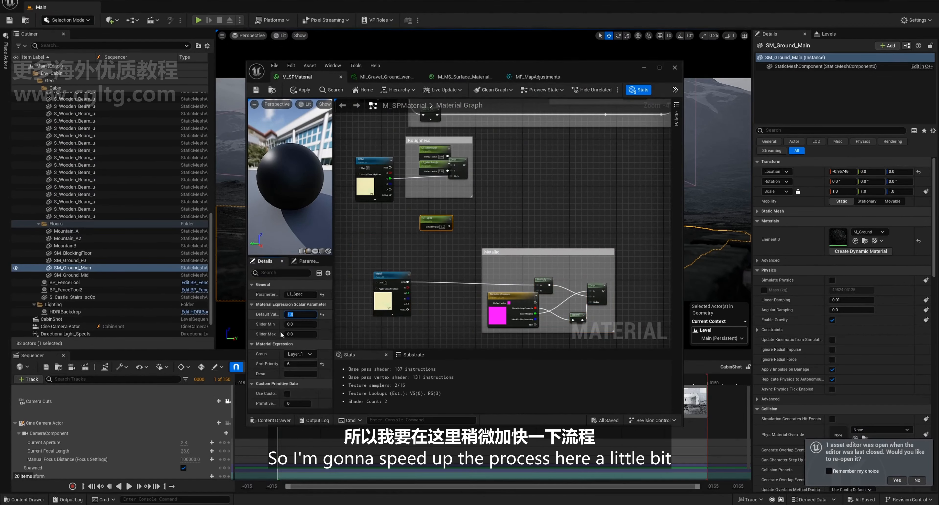
left_click(483, 175)
- Connect the Color group's final node to the material's Base Color input and maximize the material editor window
right_click_drag(483, 175, 518, 262)
left_click_drag(478, 228, 505, 228)
right_click_drag(574, 208, 335, 318)
scroll(448, 304, "down", 1)
left_click_drag(354, 174, 602, 206)
scroll(612, 206, "up", 4)
left_click(659, 68)
scroll(531, 232, "down", 3)
scroll(392, 254, "up", 3)
- Connect the Normals group's Append to the material's Normal input and the Roughness group's Lerp to Roughness
right_click_drag(392, 255, 295, 285)
left_click_drag(254, 289, 581, 217)
scroll(581, 217, "down", 6)
scroll(393, 275, "up", 3)
left_click_drag(360, 271, 740, 77)
scroll(637, 197, "down", 2)
scroll(382, 242, "up", 3)
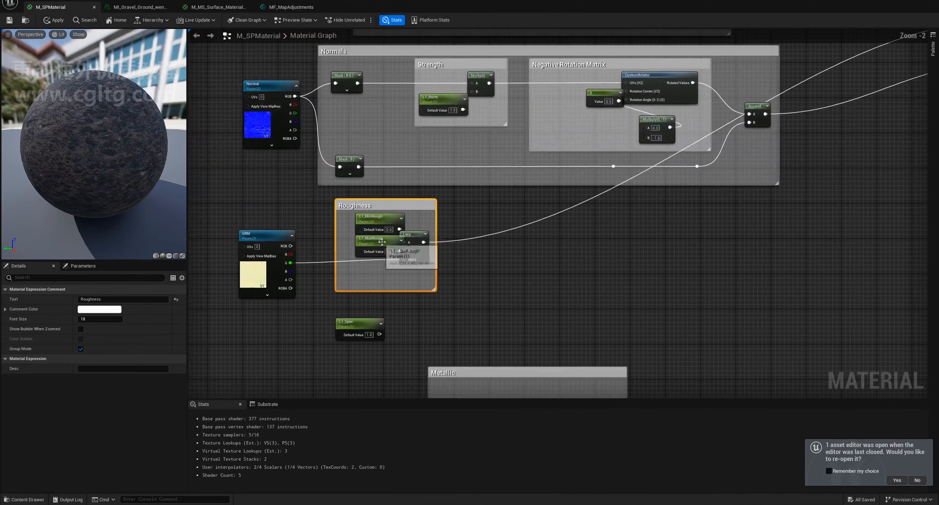
- Move the Roughness group's Lerp clear of its parameters and connect L1_Spec to the material's Specular input
left_click_drag(412, 234, 421, 234)
right_click_drag(422, 284, 349, 194)
left_click_drag(308, 243, 764, 86)
scroll(764, 86, "down", 4)
scroll(547, 288, "up", 4)
- Connect the Metallic group's Lerp to the material's Metallic input
left_click_drag(582, 308, 566, 76)
scroll(566, 75, "down", 4)
scroll(336, 157, "up", 3)
right_click_drag(484, 263, 434, 199)
scroll(433, 199, "down", 1)
- Connect the ORM texture's B channel to the A input of the Metallic group's Multiply and delete the Metal texture parameter
left_click(403, 315)
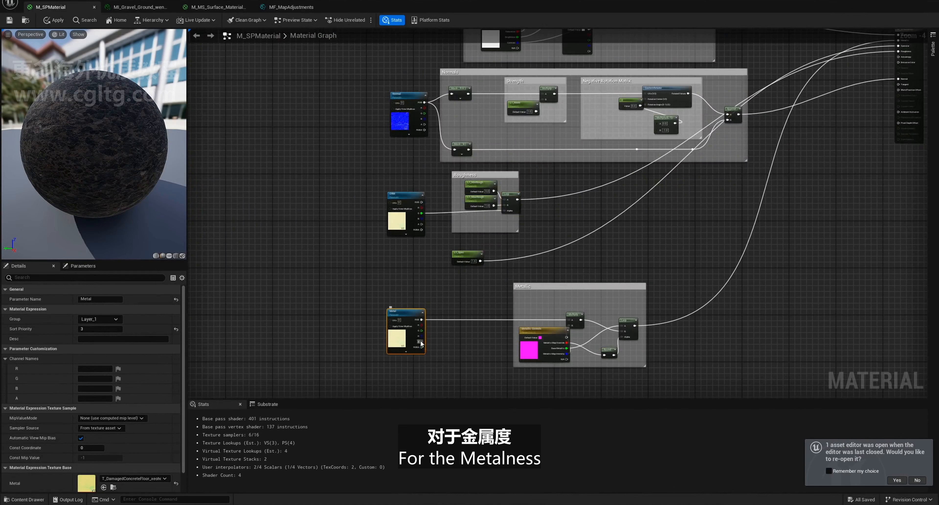
scroll(421, 342, "up", 2)
left_click_drag(423, 336, 518, 324)
left_click_drag(424, 160, 645, 311)
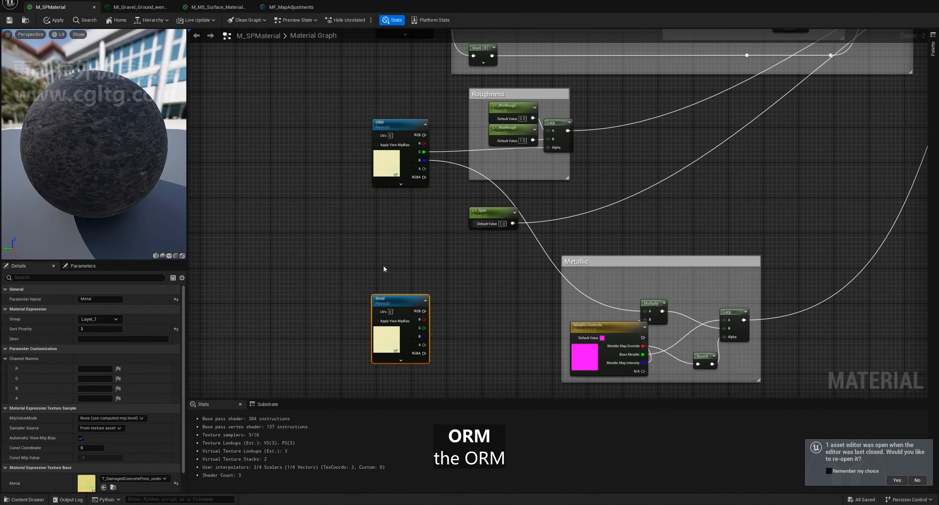
left_click(419, 162)
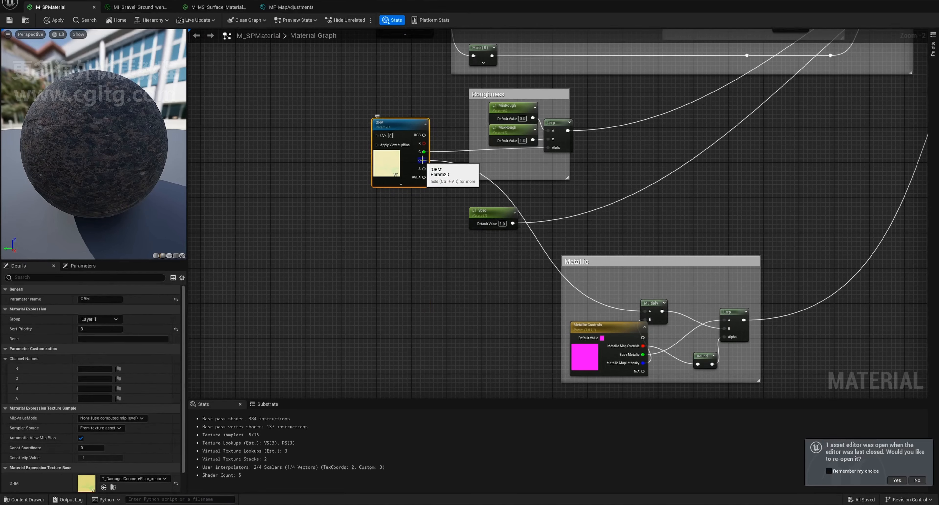
scroll(567, 237, "down", 2)
right_click_drag(508, 284, 568, 312)
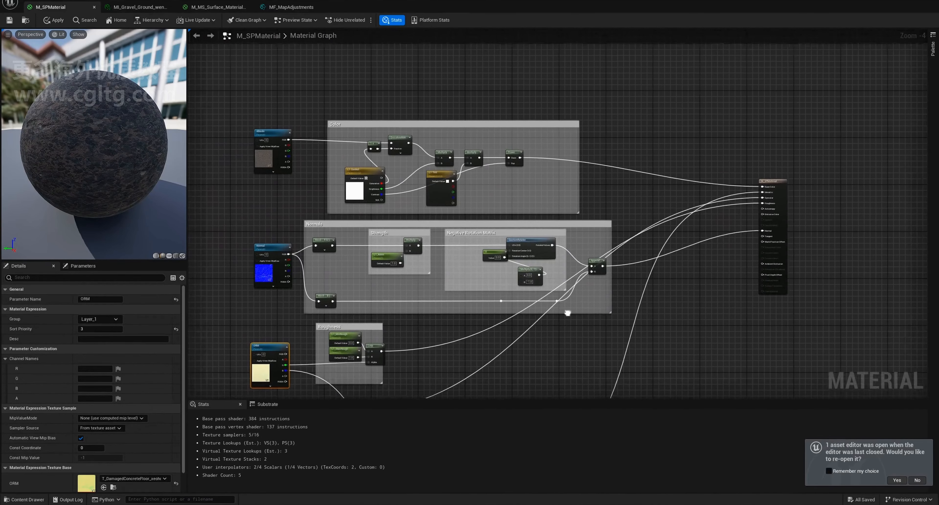
- Save M_SPMaterial and restore its editor window to a smaller size over the level
scroll(567, 312, "down", 2)
left_click(554, 289)
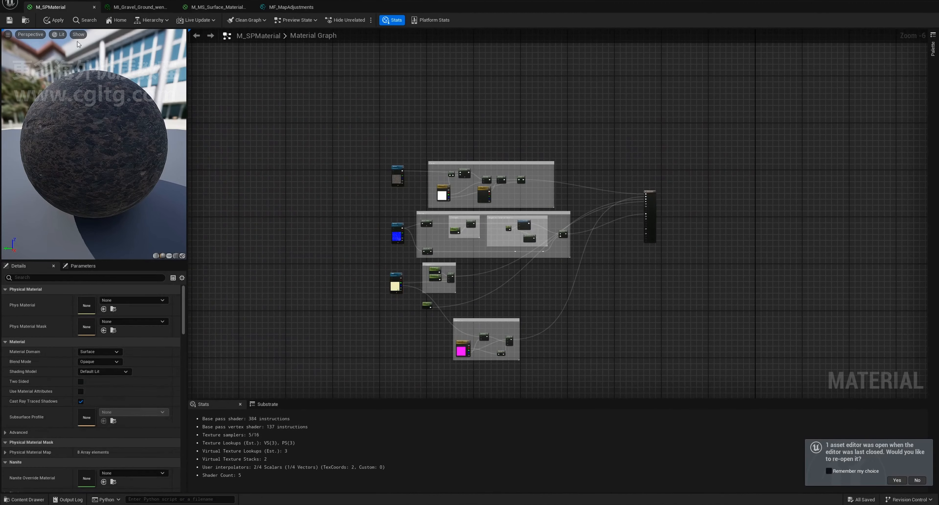
left_click(9, 20)
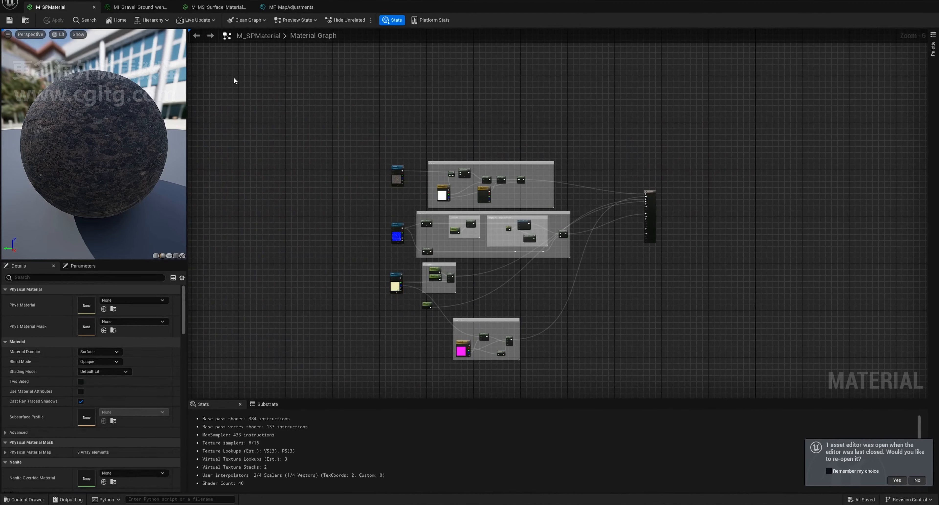
left_click_drag(353, 2, 652, 57)
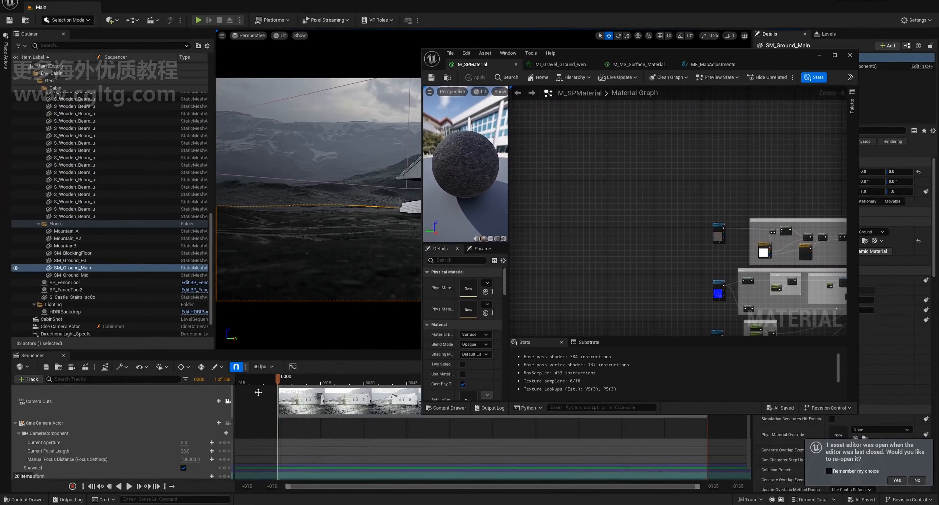
- Create a material instance of M_SPMaterial named M_Cabin_Sidings and move it from the Master folder into the Materials folder
left_click(25, 499)
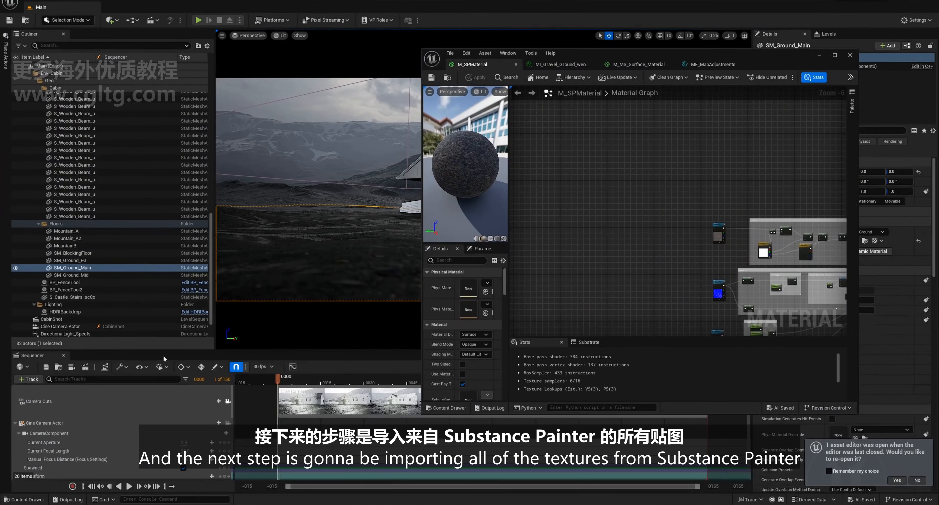
left_click(37, 436)
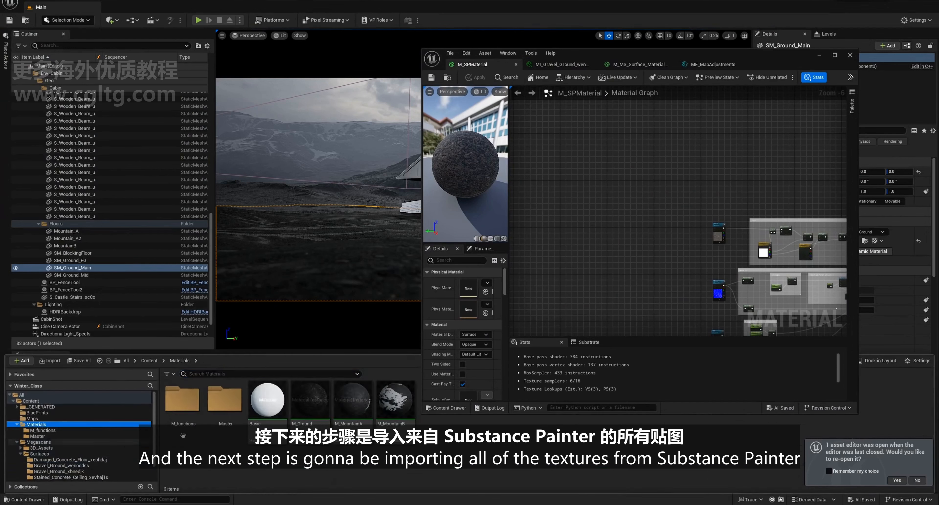
right_click(225, 404)
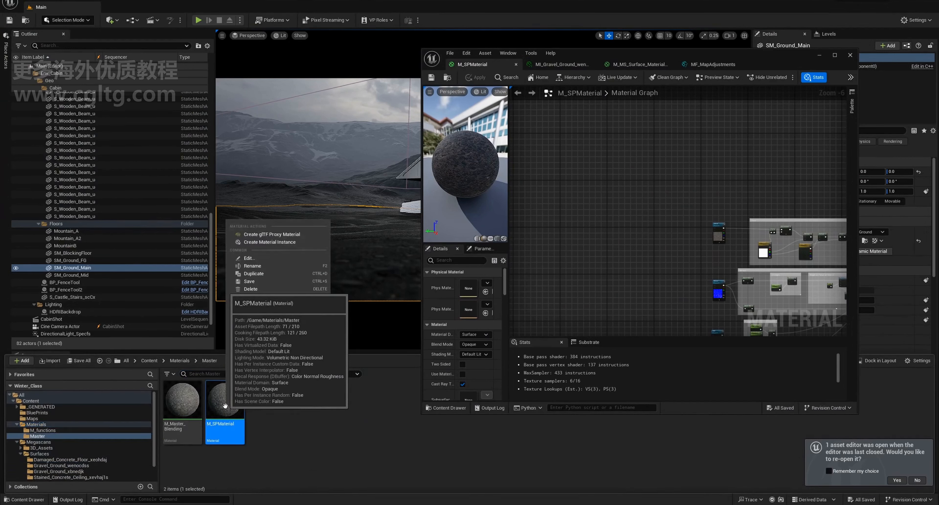
left_click(266, 242)
type("M_Cabin_Si")
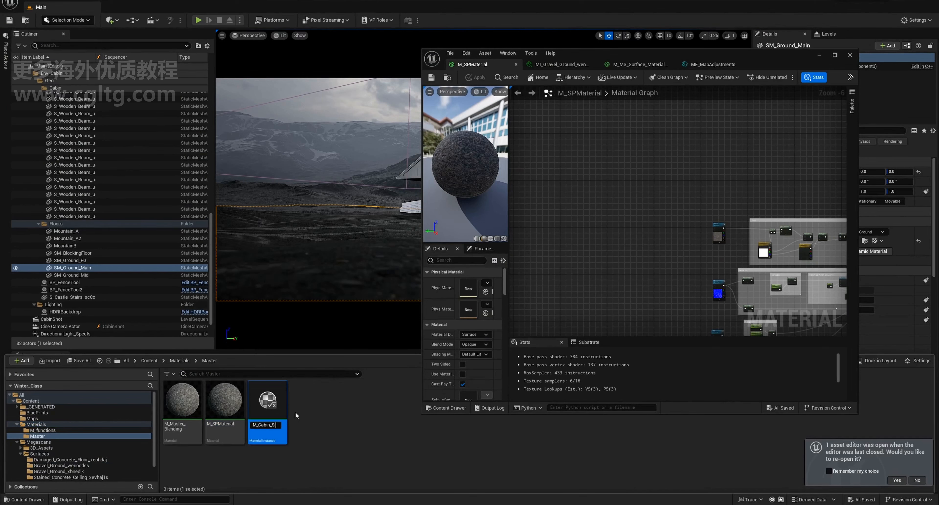
type("dings")
key("Return")
left_click_drag(182, 401, 66, 436)
left_click(69, 439)
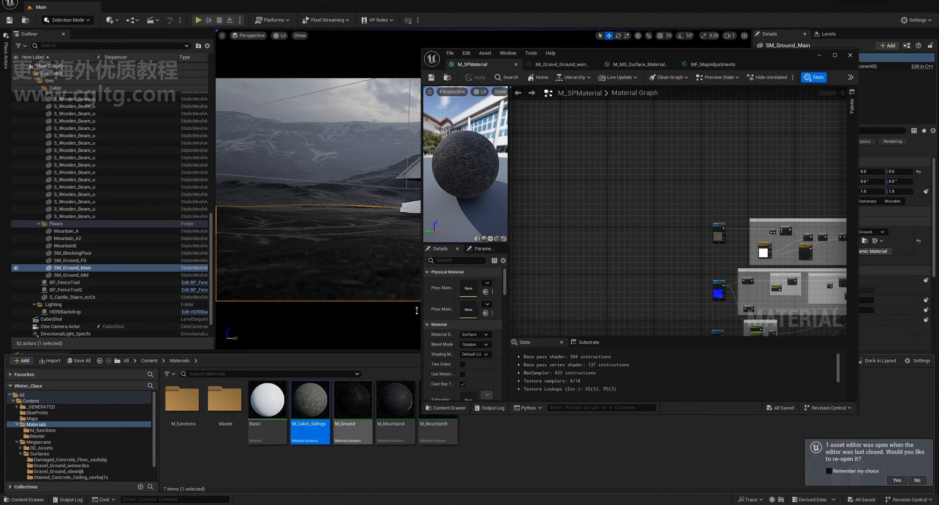
- Create a folder named Cabin inside the Maps folder, with the material editor moved clear of the content area
left_click_drag(592, 51, 698, 44)
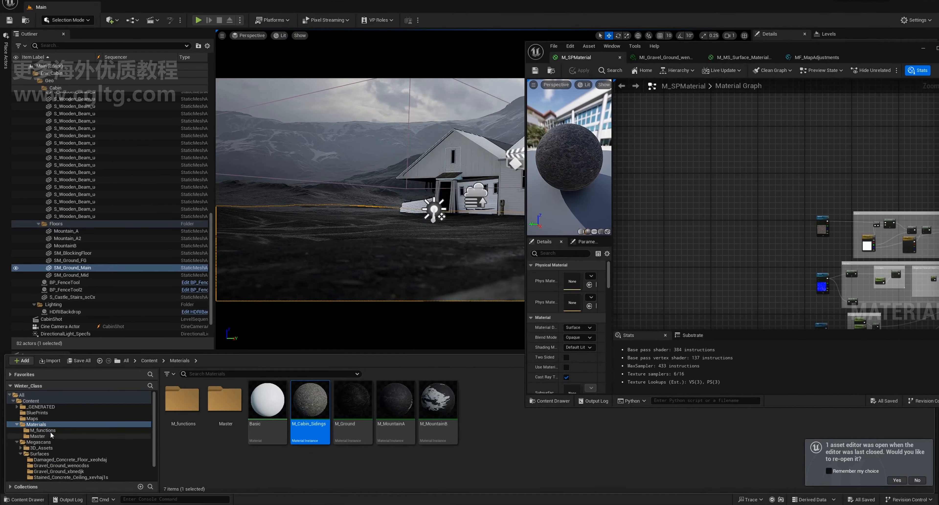
left_click(46, 418)
right_click(491, 420)
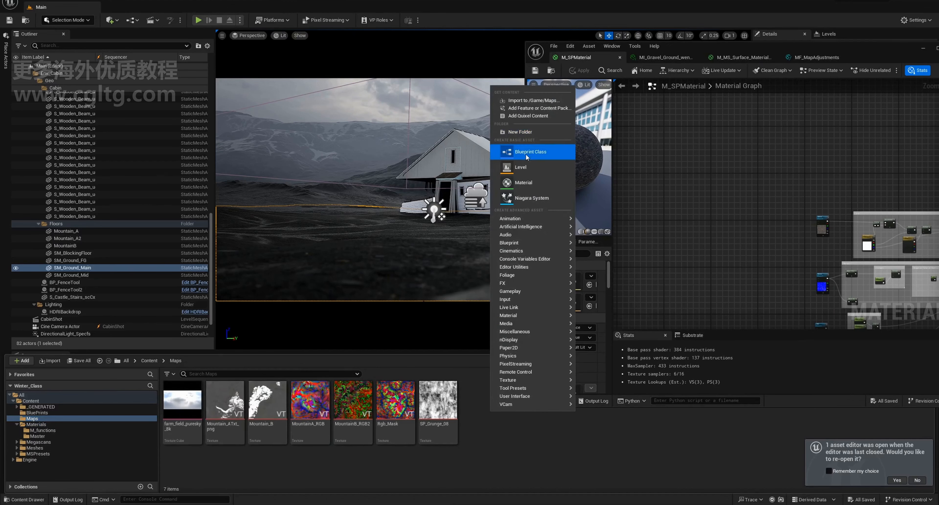
left_click(528, 132)
key("Return")
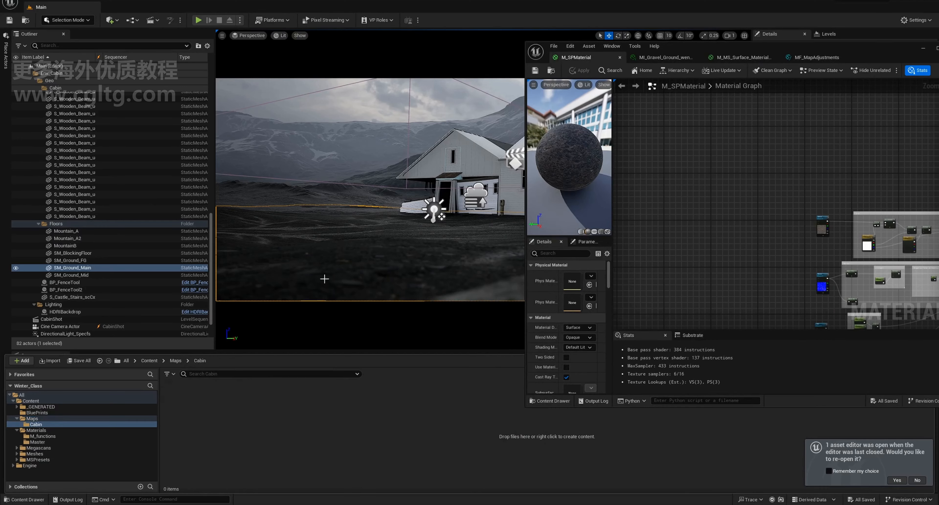
- Import the textures from Mtl_CabinDoor_Normal.1001 through Mtl_Windows_OcclusionRoughnessMetallic.1001 in 03_MAPS into the Cabin folder
right_click(265, 424)
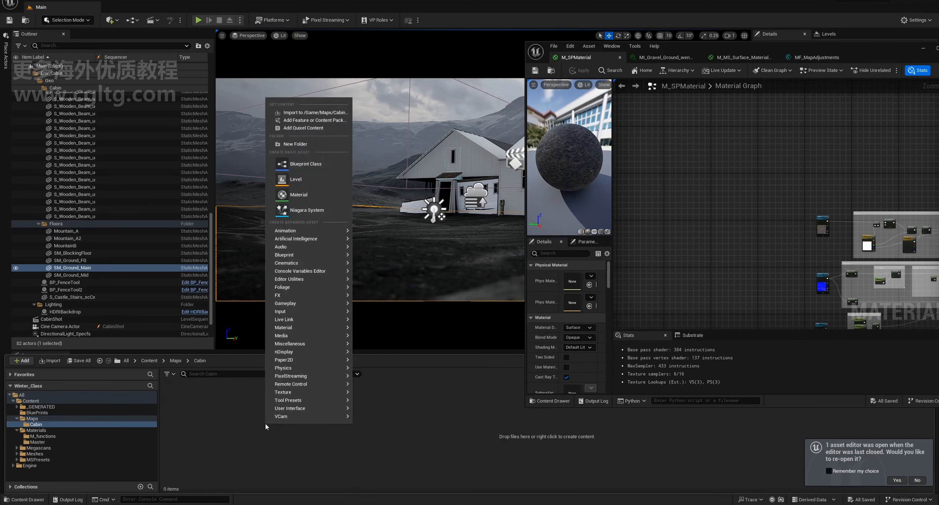
left_click(302, 113)
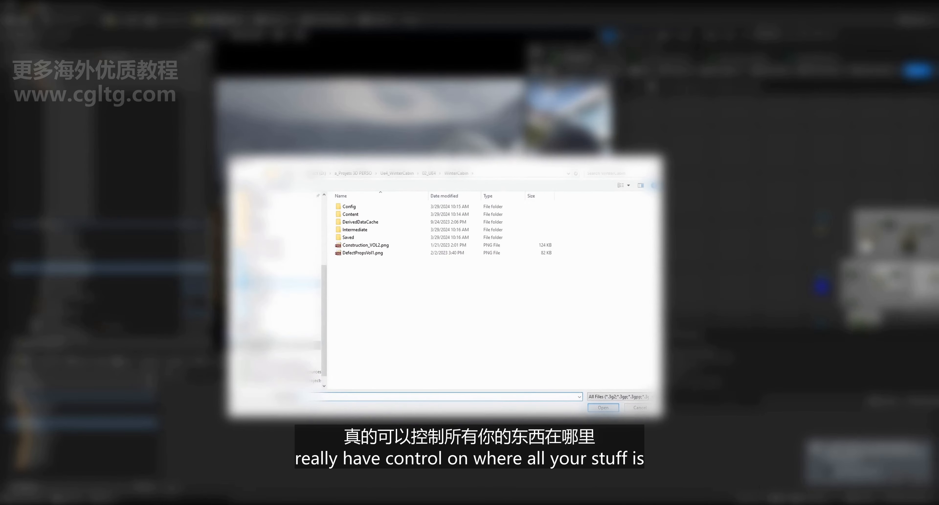
scroll(276, 295, "up", 3)
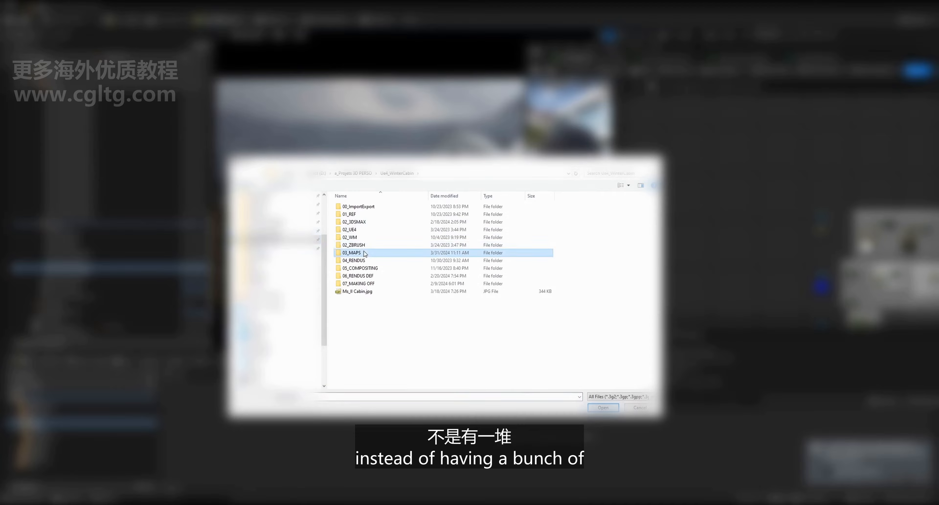
double_click(449, 252)
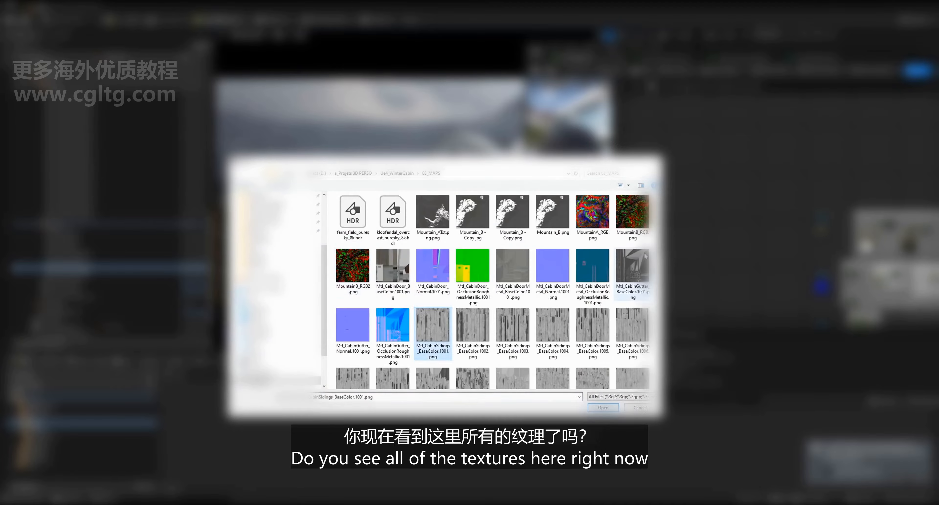
scroll(566, 323, "down", 10)
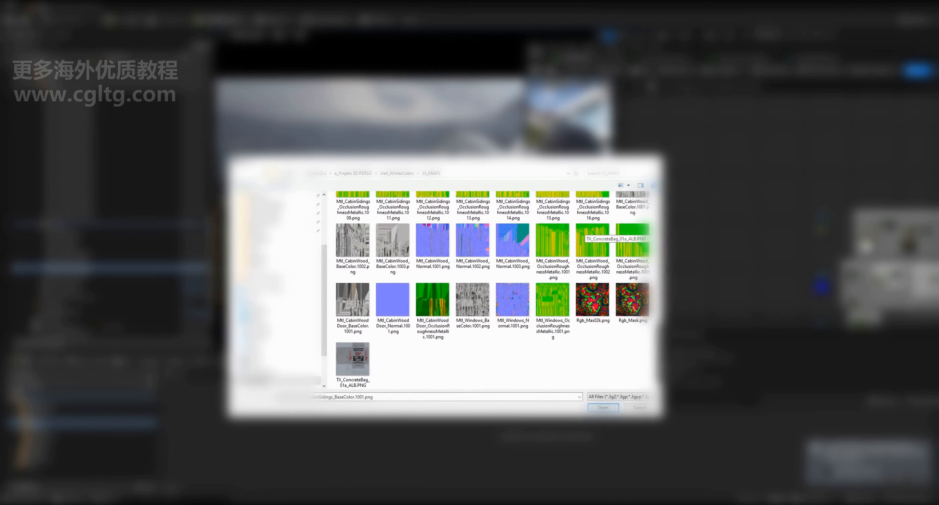
left_click(543, 316, "shift")
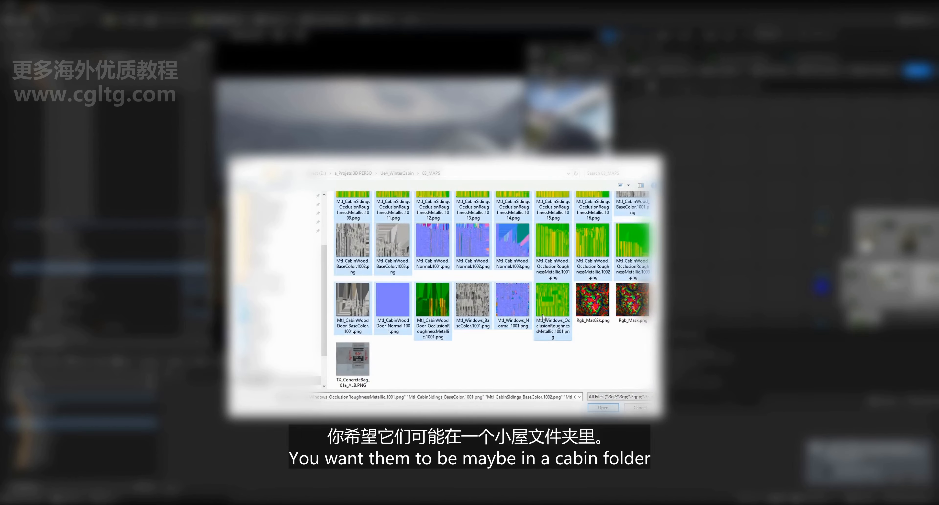
scroll(548, 272, "up", 10)
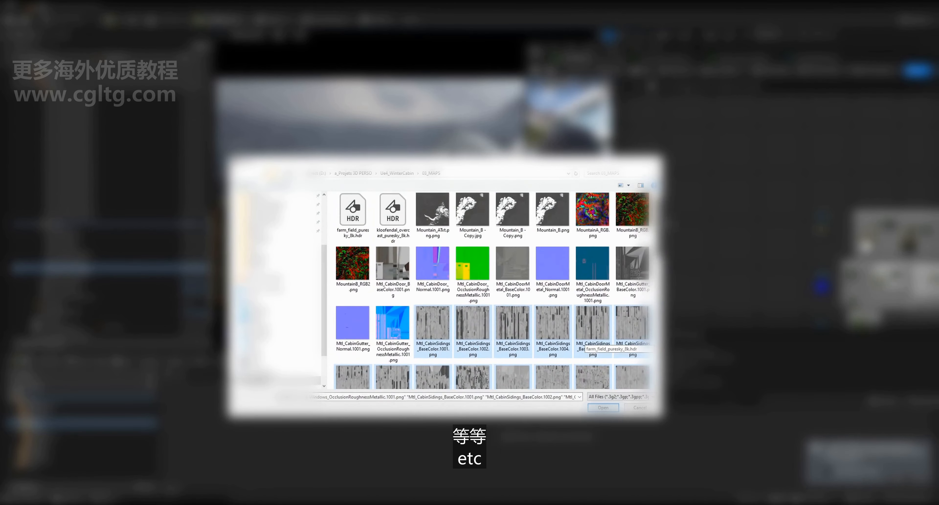
left_click(548, 272)
left_click(431, 263)
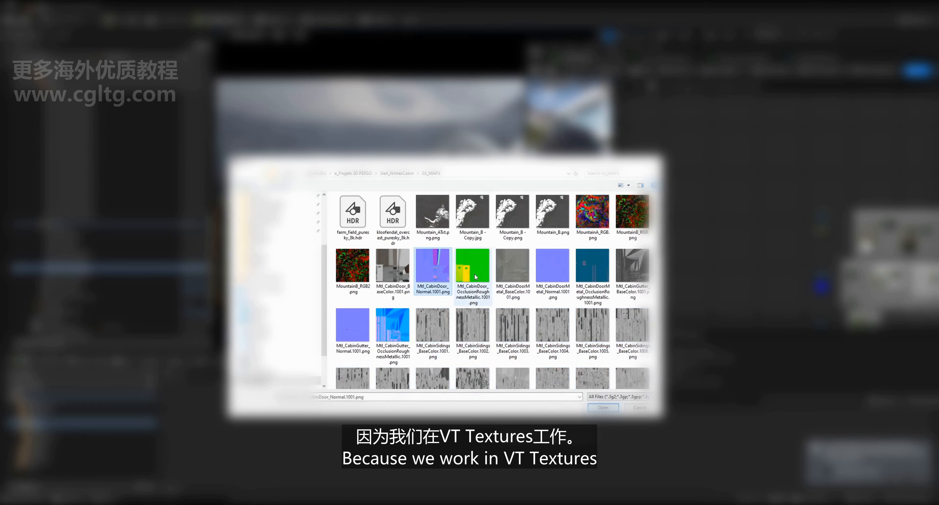
scroll(487, 280, "down", 10)
left_click(565, 315, "shift")
left_click(605, 408)
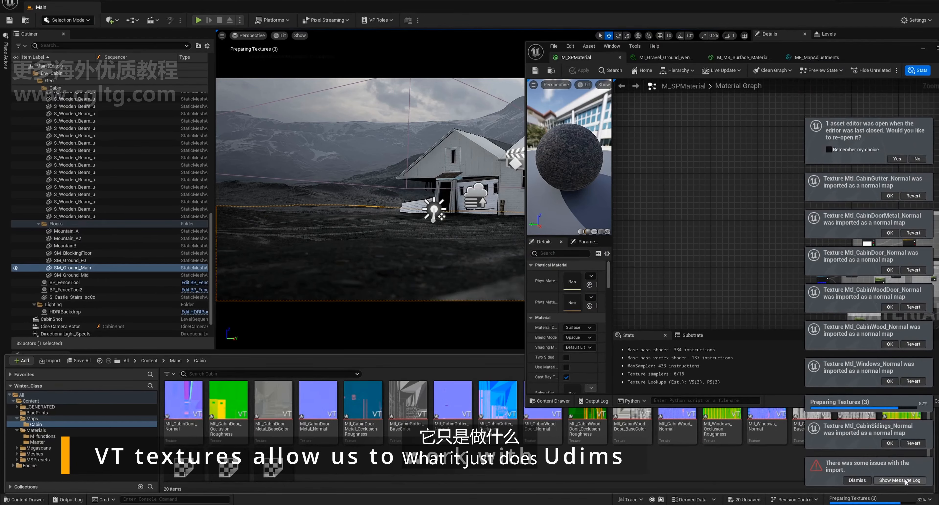
- Review the texture import issues in the widened Message Log and close it
left_click(905, 480)
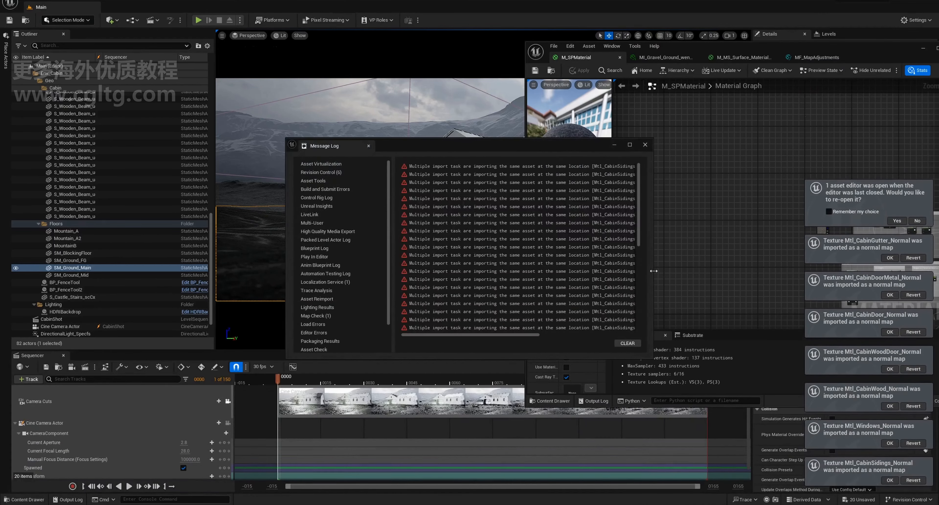
left_click_drag(653, 270, 827, 270)
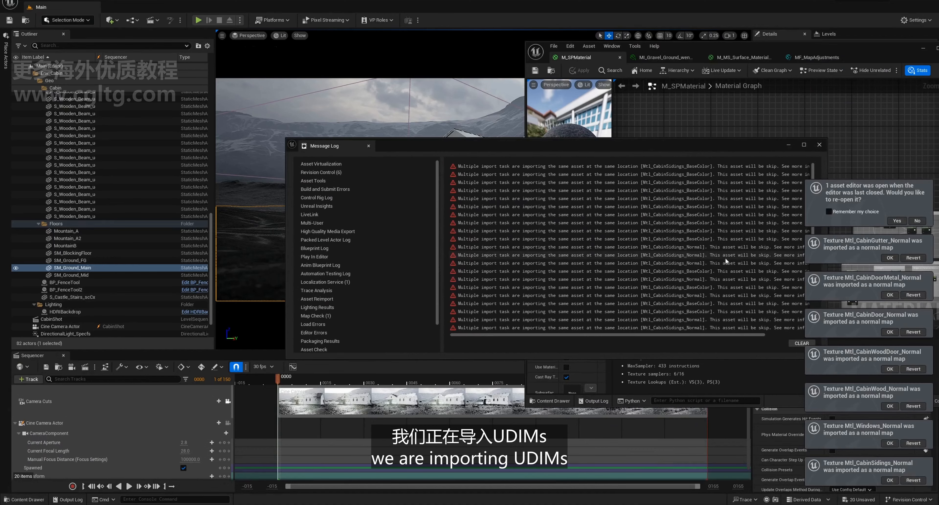
left_click(819, 144)
- Inspect the imported Mtl_CabinDoor_Normal texture and close its editor window
left_click(24, 499)
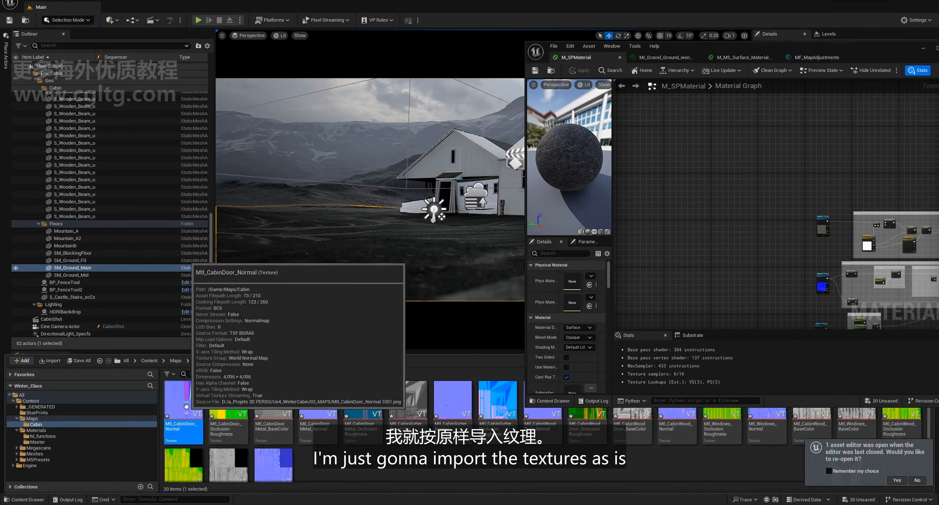
left_click(187, 406)
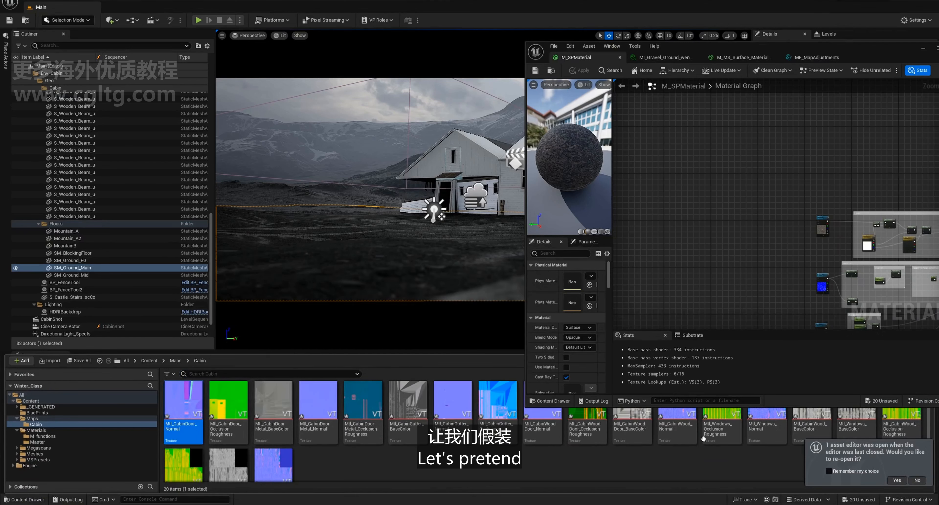
double_click(197, 405)
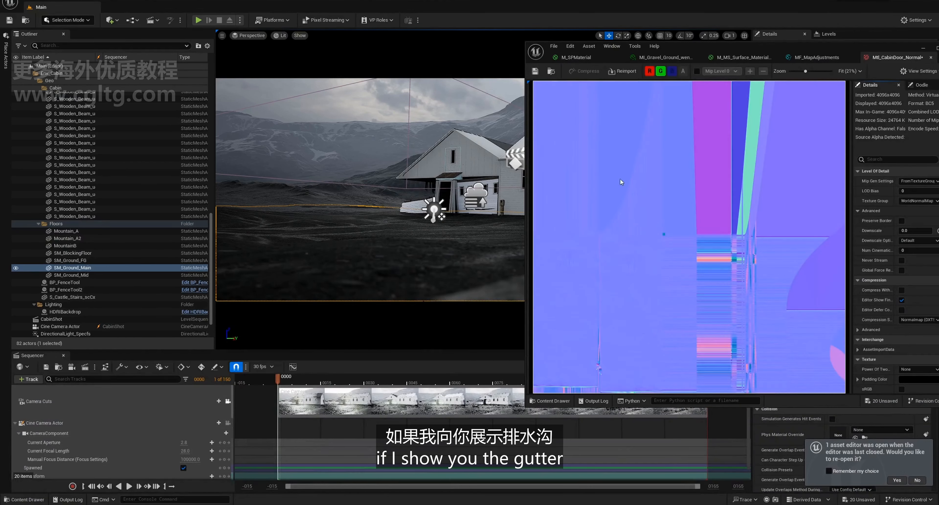
left_click(929, 47)
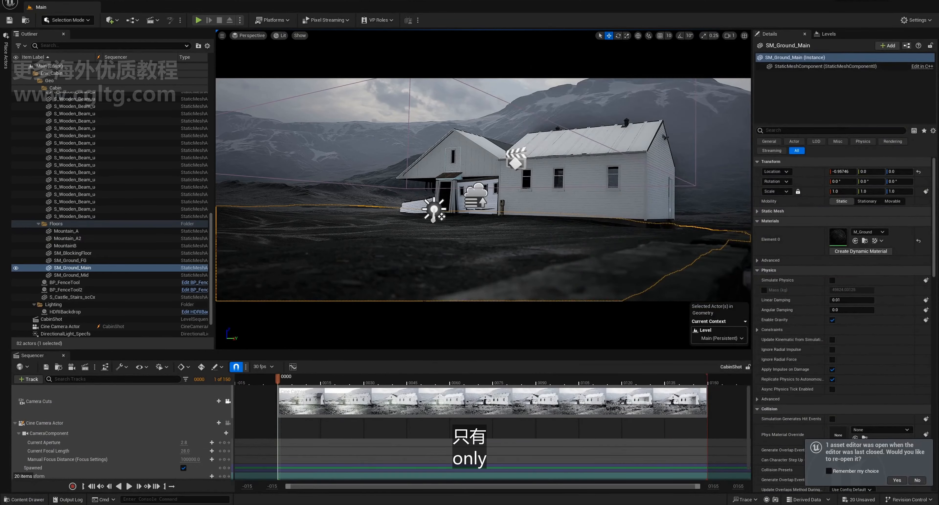
- Examine the full UDIM tile layout of the Mtl_CabinSidings_BaseColor texture and close its editor window
key("ctrl+space")
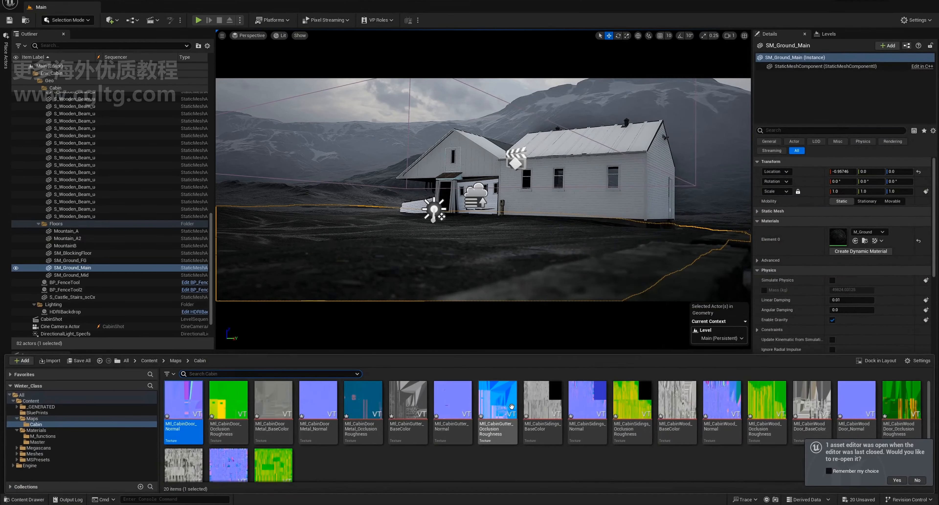
double_click(558, 406)
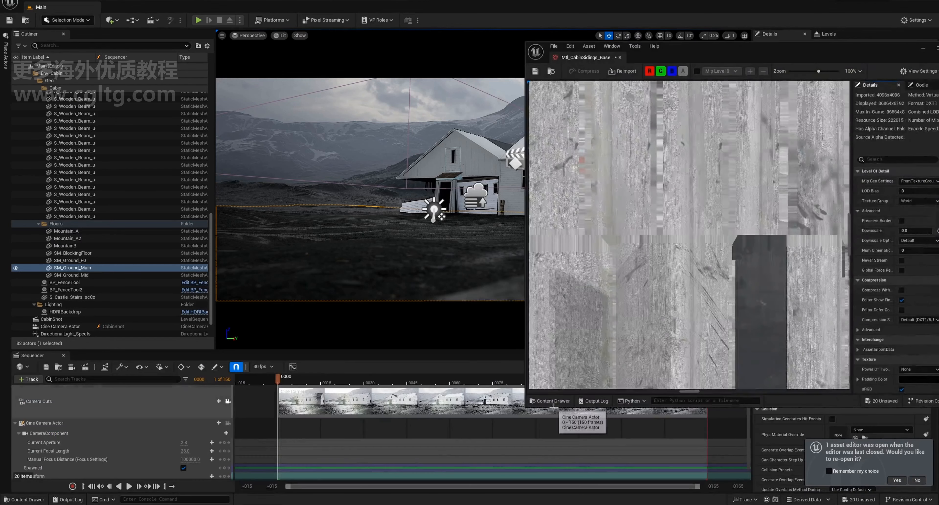
scroll(692, 252, "down", 4)
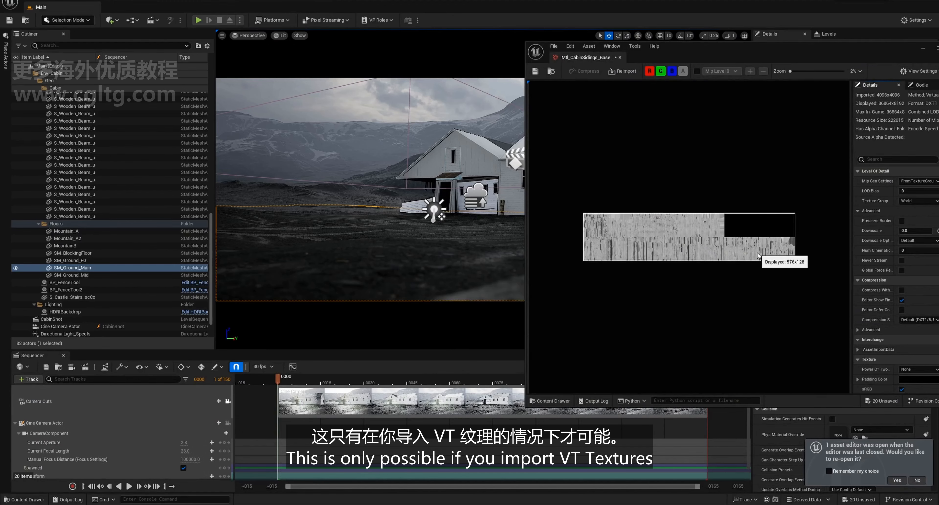
left_click_drag(843, 47, 697, 62)
left_click(809, 62)
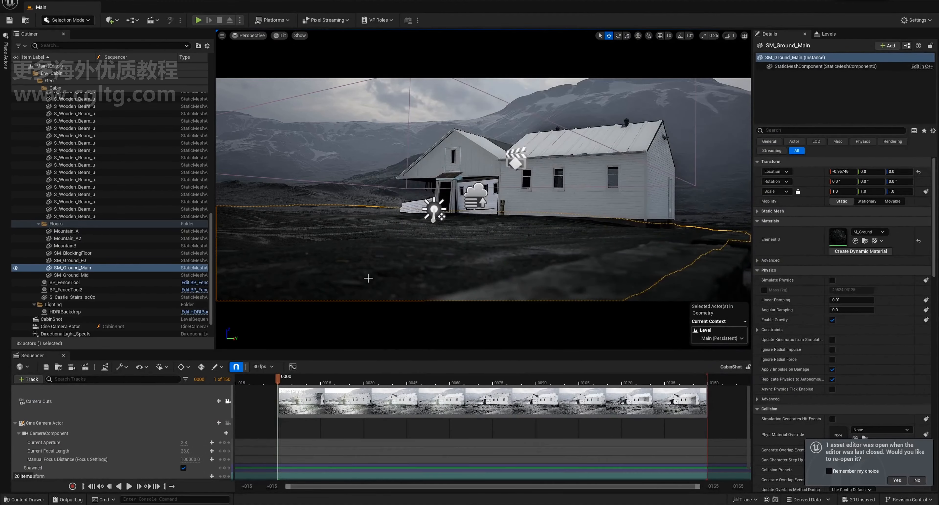
- Assign the M_Cabin_Sidings instance to the House02_SM_CabinSidings_001 mesh on the cabin's long building
left_click(665, 137)
left_click(475, 178, "ctrl")
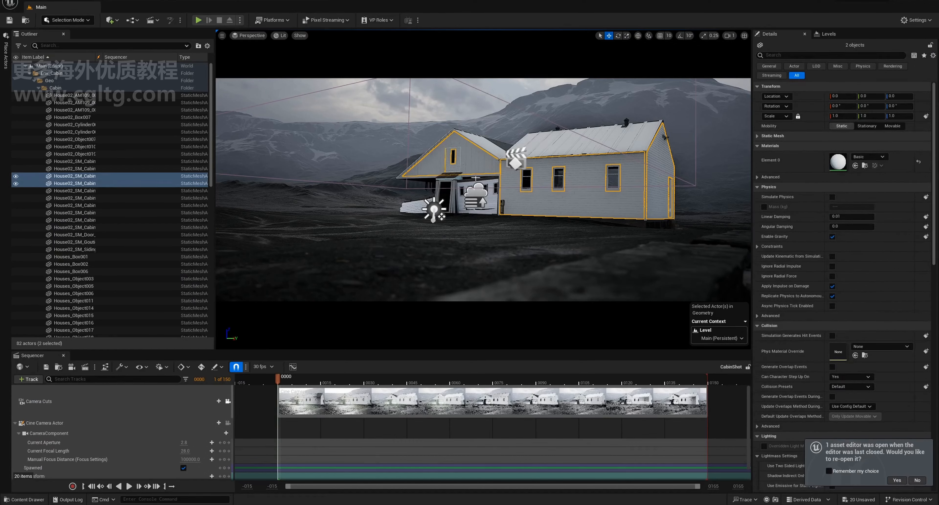
left_click(228, 402)
key("w")
right_click_drag(454, 270, 453, 270)
left_click(430, 265)
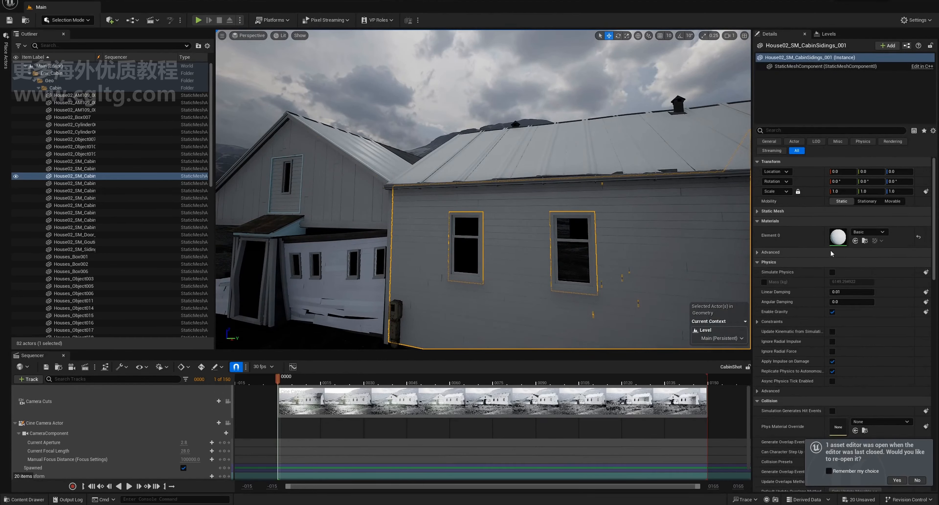
key("s")
right_click_drag(597, 244, 504, 247)
key("d")
key("ctrl+space")
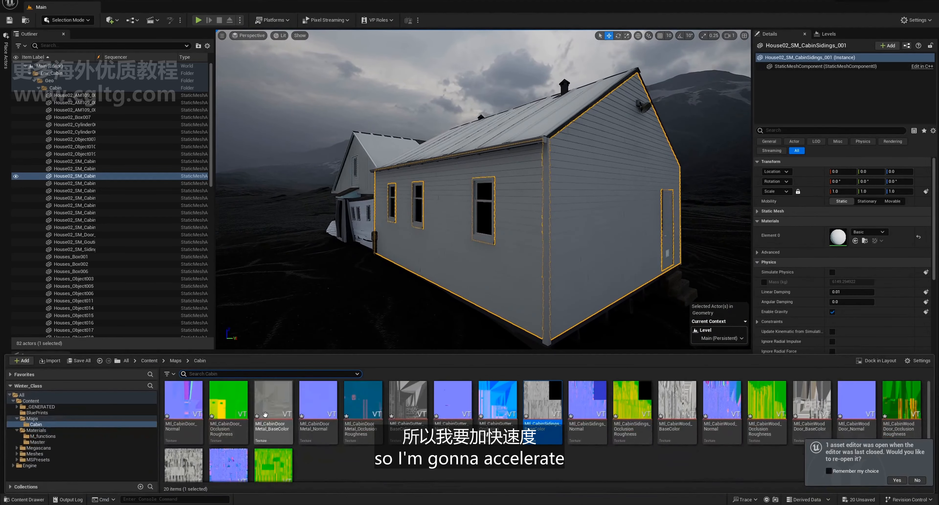
left_click(36, 429)
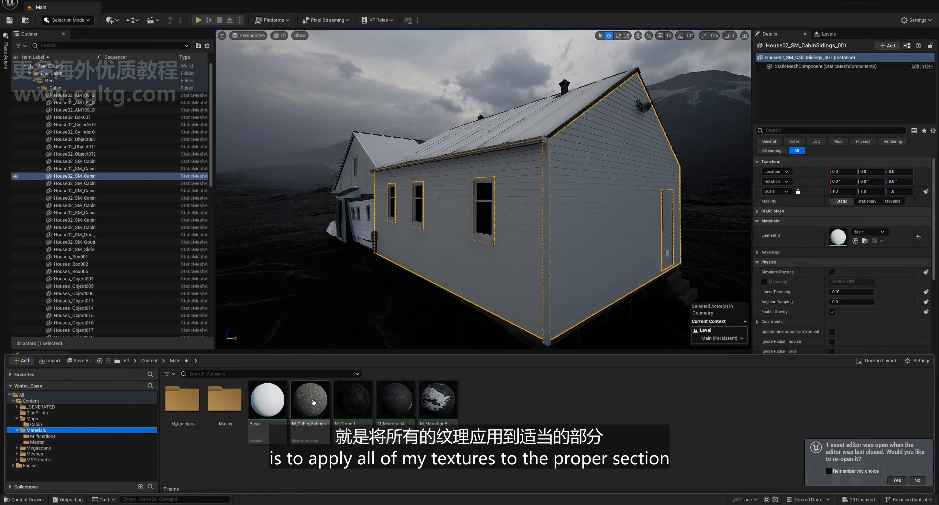
left_click_drag(309, 399, 516, 249)
- Open the M_Cabin_Sidings instance for editing and enable its Albedo, Normal and ORM texture overrides
double_click(838, 237)
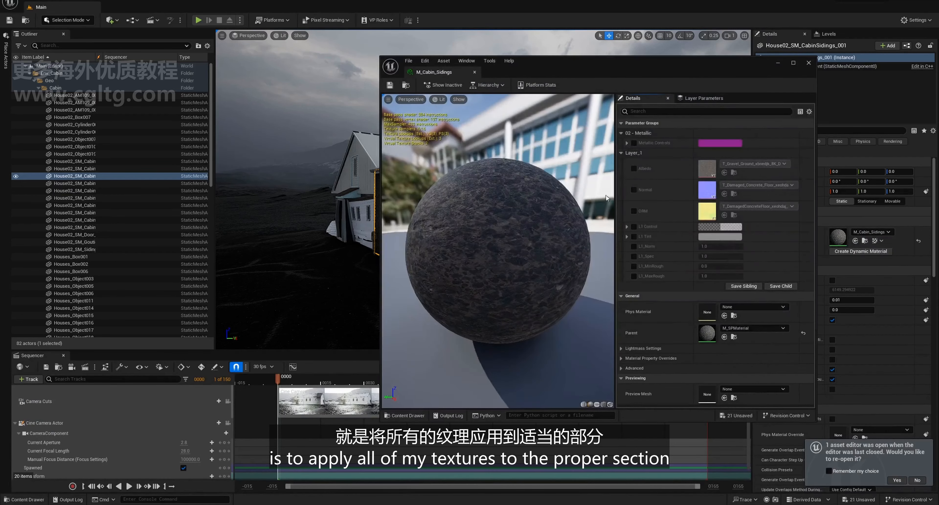
left_click(634, 168)
left_click(634, 189)
- Fill the Albedo, Normal and ORM slots of M_Cabin_Sidings with the Mtl_CabinSidings textures from the Maps/Cabin folder
left_click(24, 499)
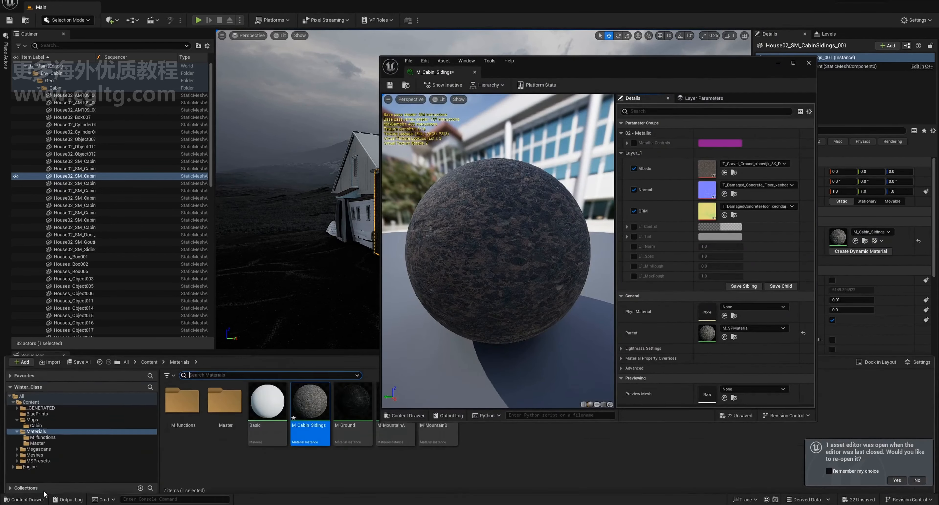
left_click(45, 442)
left_click(46, 431)
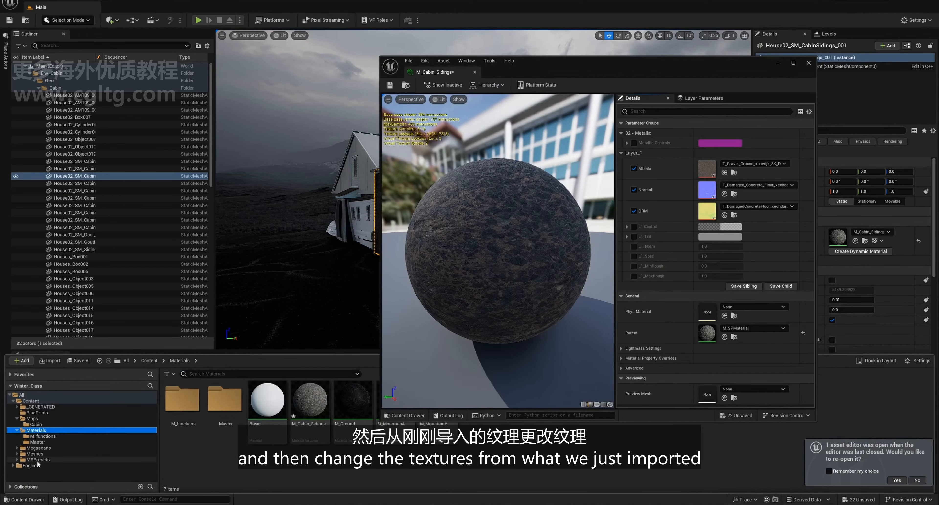
left_click(36, 424)
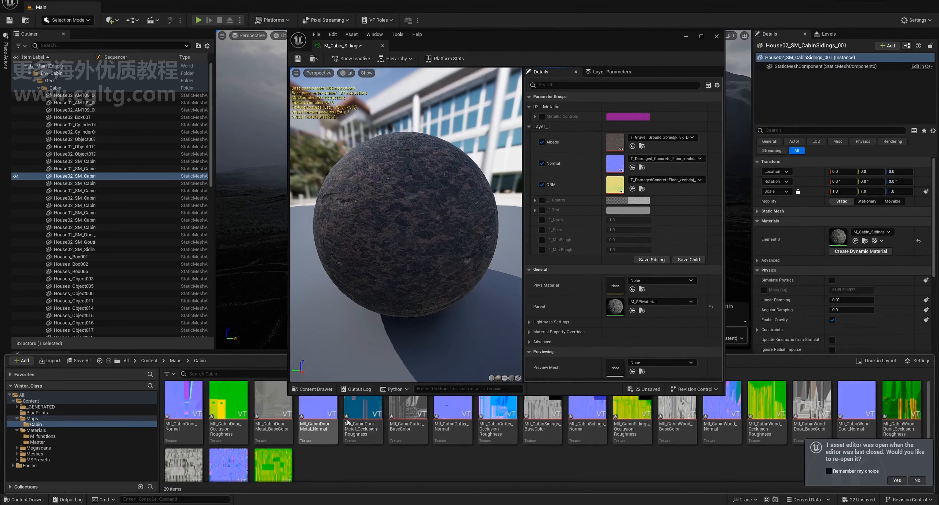
left_click_drag(632, 405, 615, 184)
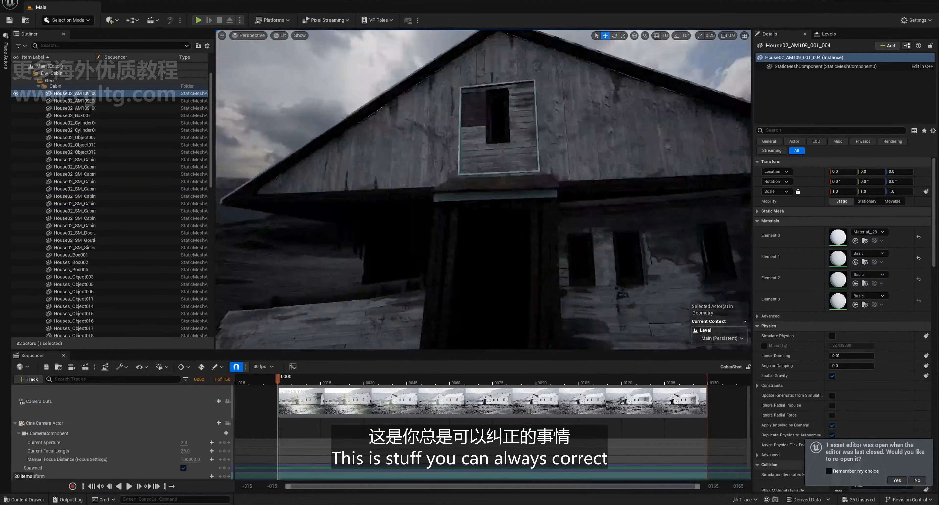
- Apply M_Cabin_Door to the House02_SM_Door_01 mesh and give it the Mtl_CabinDoorMetal BaseColor, Normal and OcclusionRoughness textures
left_click_drag(310, 399, 451, 287)
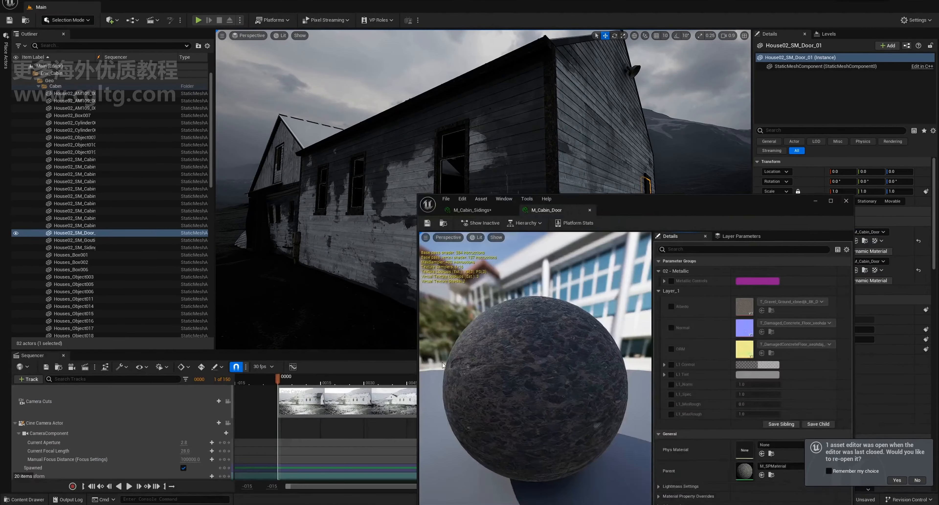
left_click(37, 424)
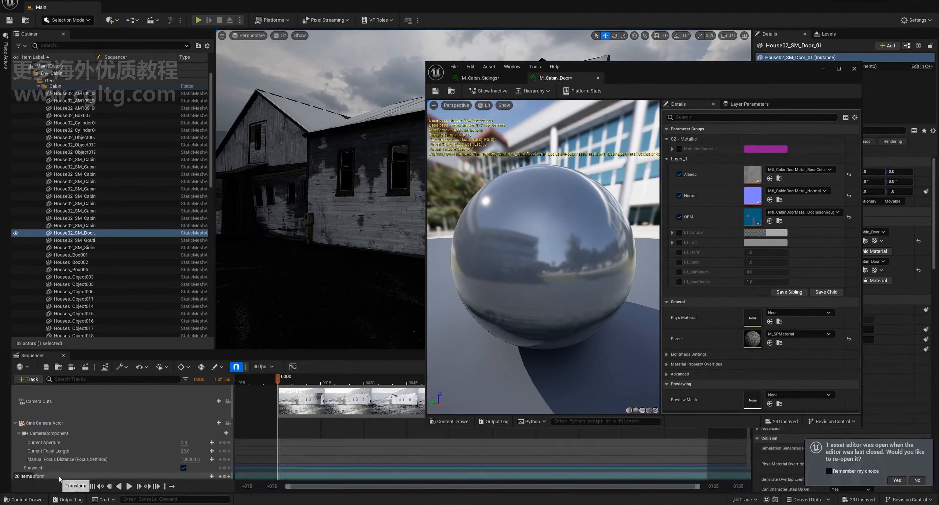
- Apply the M_Cabin_Gutter instance to the House02_SM_Goutiere_01 mesh and check the textured cabin up close
left_click(27, 499)
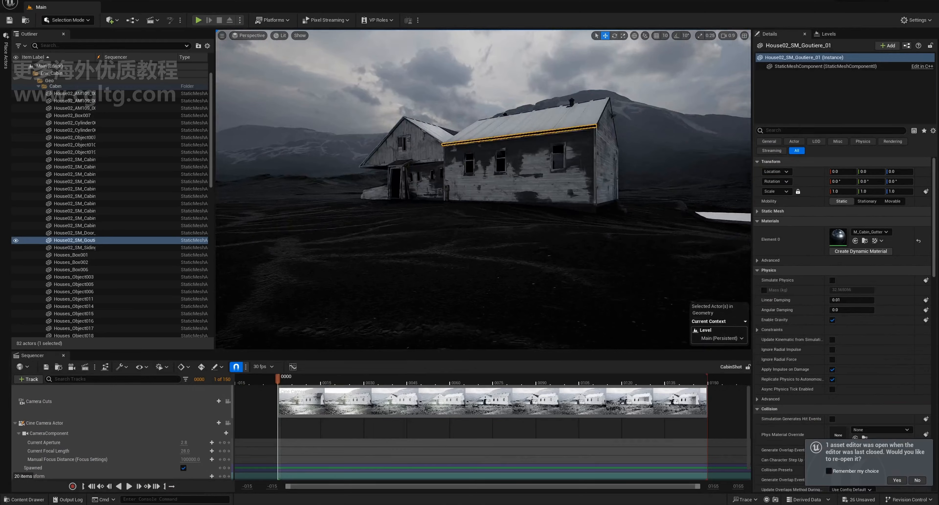
right_click_drag(483, 189, 572, 177)
right_click_drag(570, 261, 587, 248)
left_click(570, 261)
key("Escape")
mouse_move(499, 182)
right_mouse_down()
mouse_move(514, 196)
mouse_move(500, 182)
right_mouse_up()
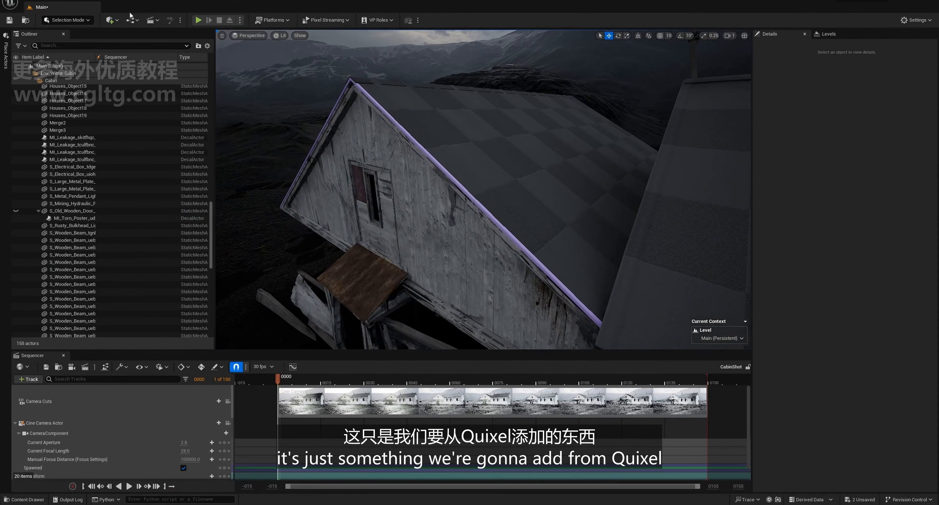
- Search Quixel Bridge for metal and add the Painted Metal Sheet surface to the project
left_click(111, 20)
left_click(135, 48)
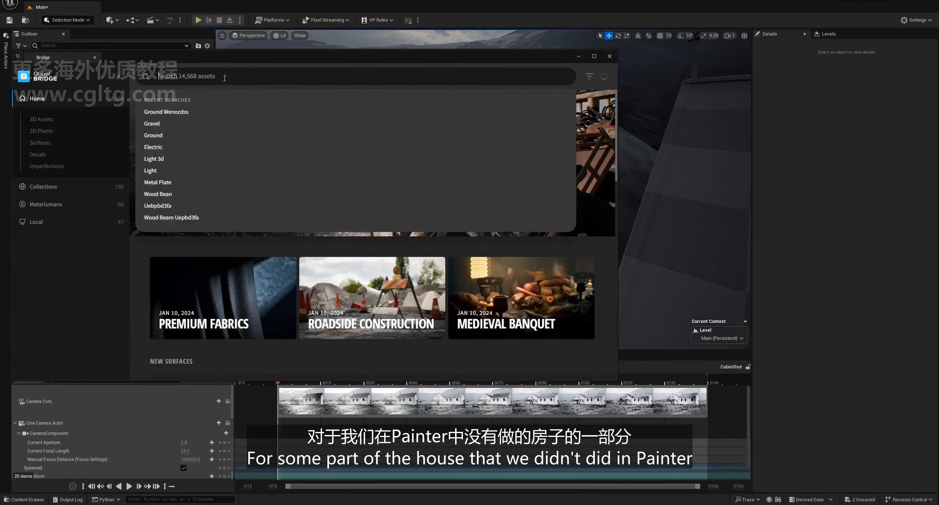
left_click(224, 78)
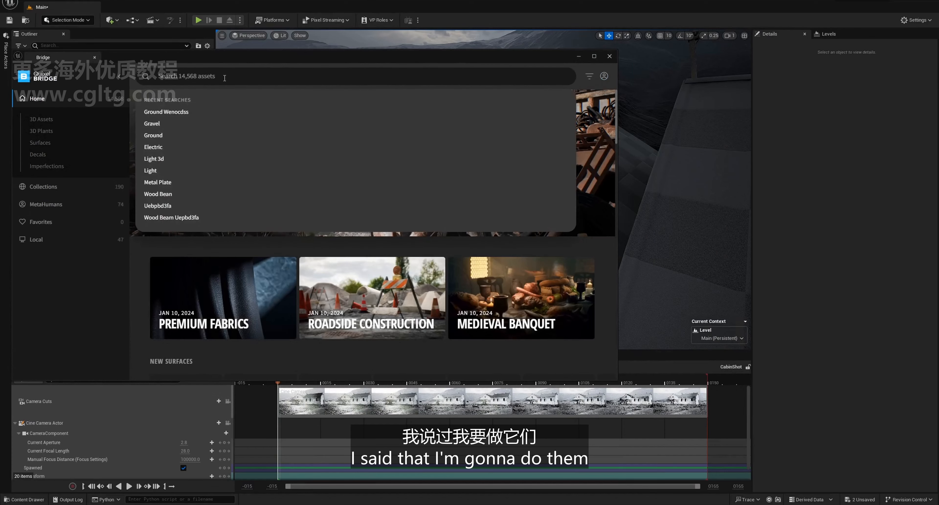
type("metal")
key("Return")
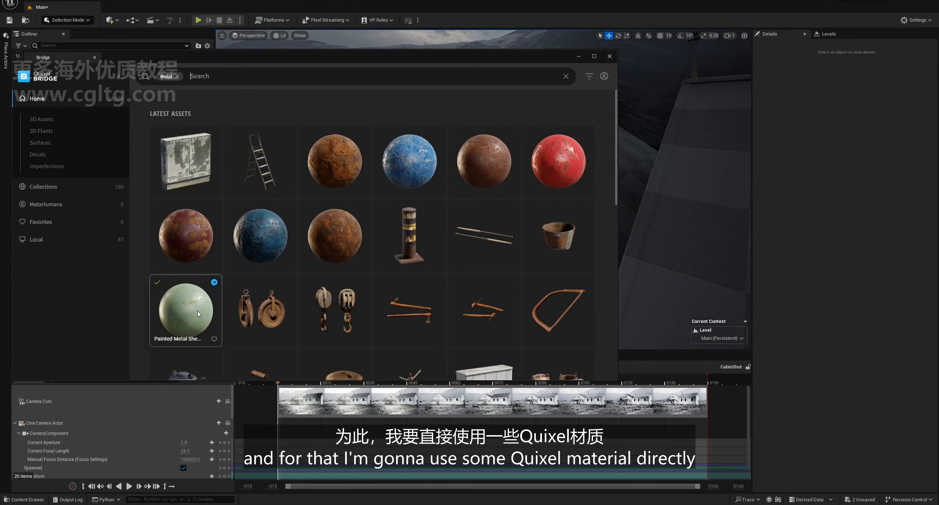
right_click(188, 307)
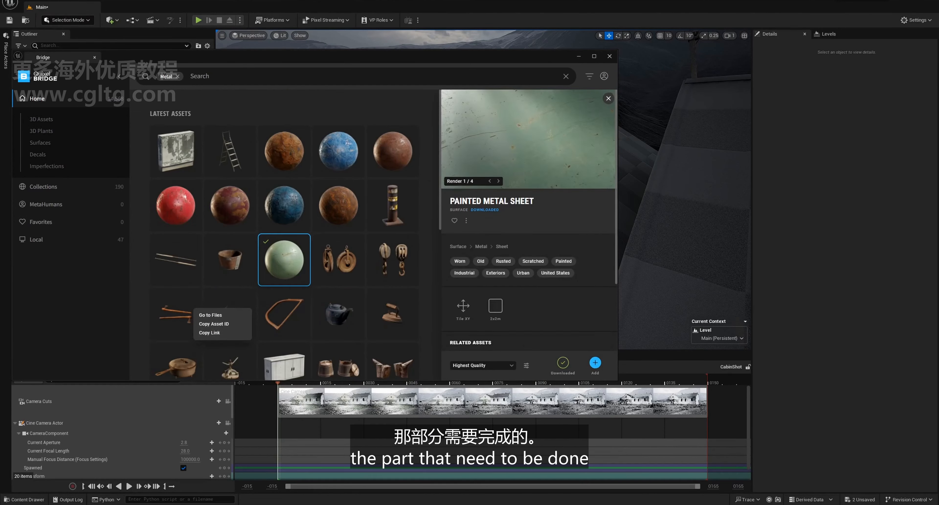
left_click_drag(527, 58, 623, 165)
left_click(706, 164)
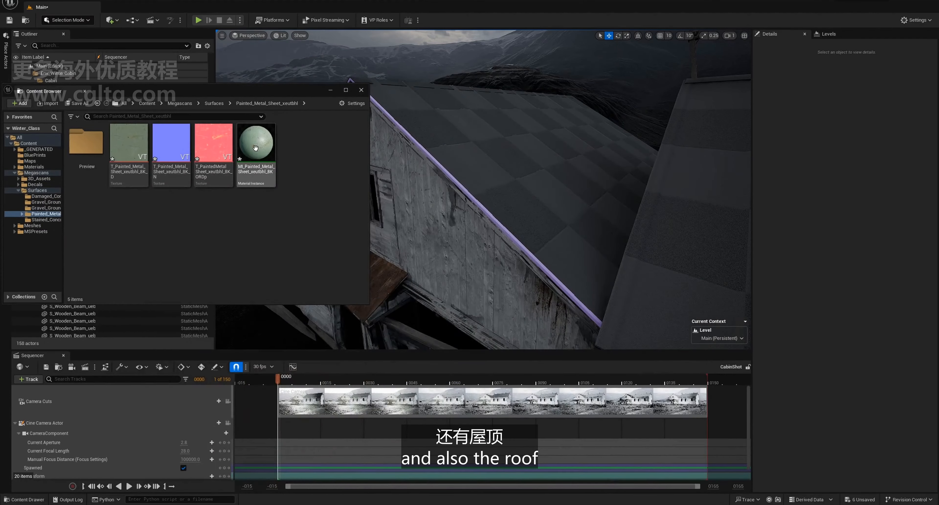
- Apply MI_Painted_Metal_Sheet to the gable's roof edge trim and override its Albedo Controls to turn the paint grey
left_click_drag(255, 144, 488, 214)
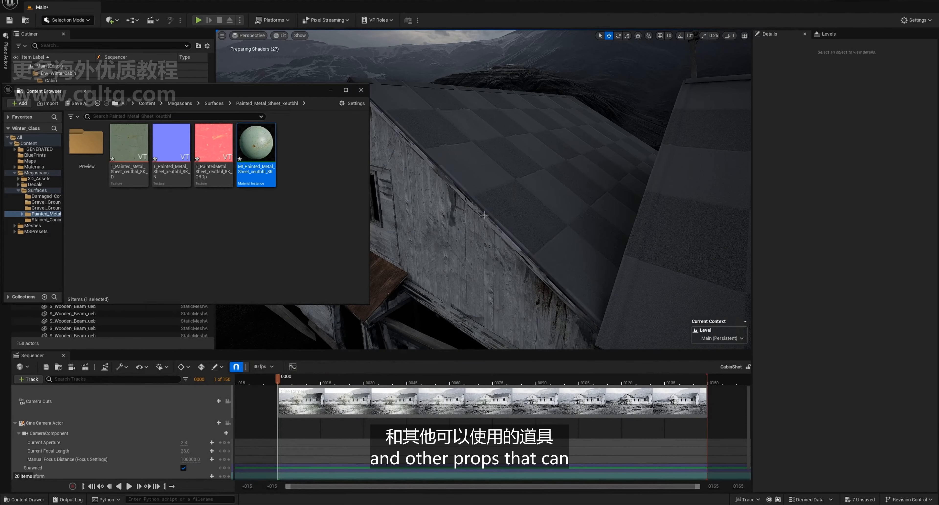
double_click(256, 146)
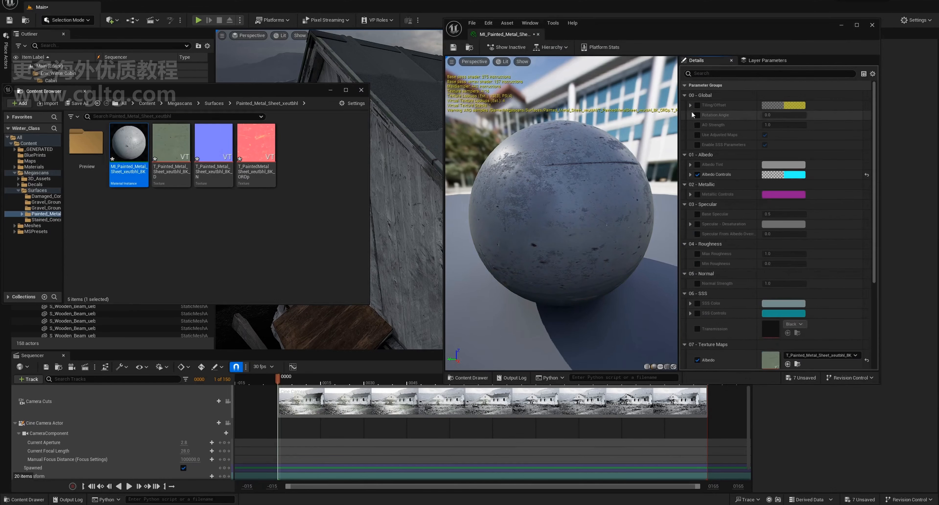
left_click(690, 106)
left_click(872, 25)
- Examine the roof pieces without a texture, selecting the large roof plane and the end panel above the gable
right_click_drag(505, 199, 602, 213)
left_click(397, 128)
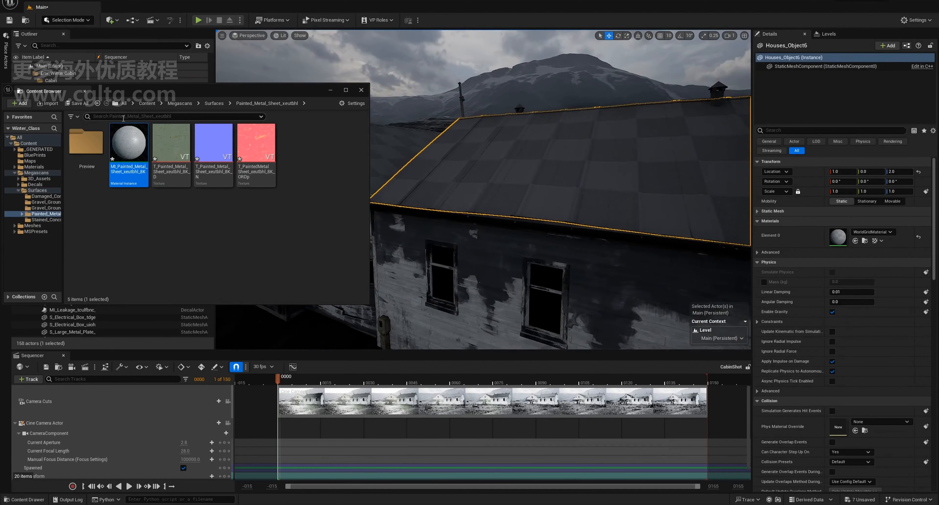
mouse_move(522, 146)
right_mouse_down()
mouse_move(521, 157)
mouse_move(522, 145)
right_mouse_up()
left_click(522, 146)
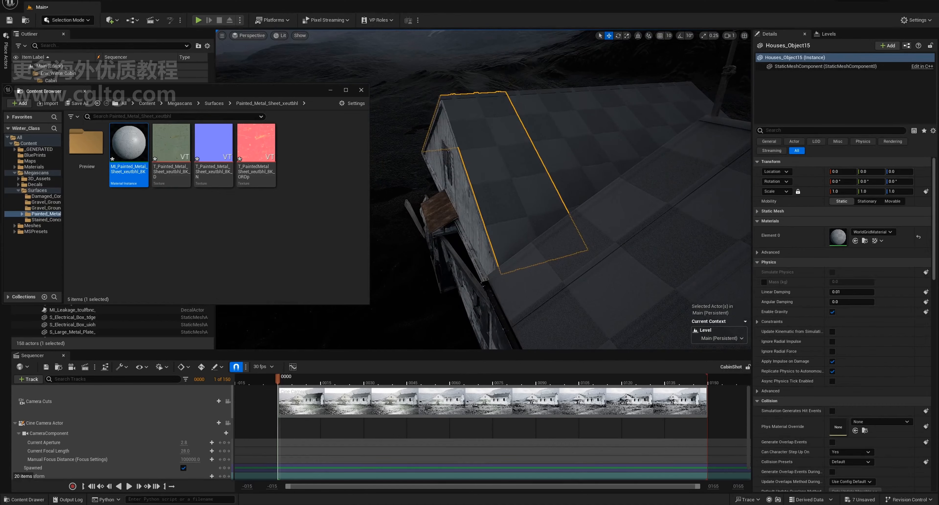
- Browse the metal assets in Quixel Bridge and narrow the search with the term plank
left_click(113, 21)
left_click(161, 48)
scroll(548, 262, "down", 14)
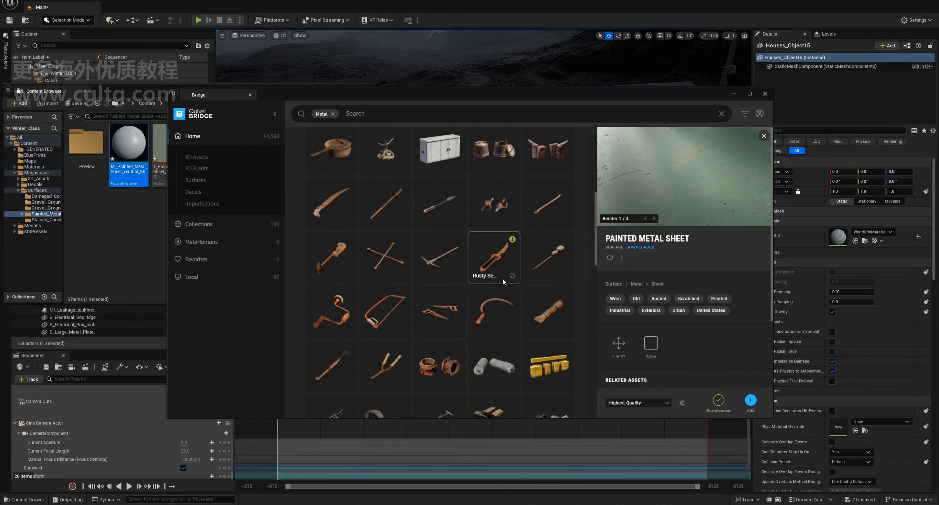
left_click(334, 115)
left_click(376, 151)
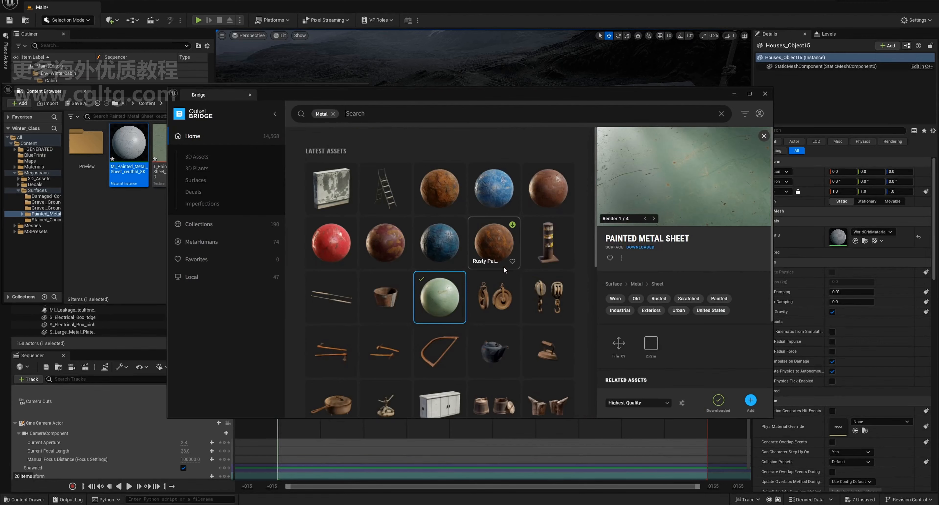
scroll(556, 283, "down", 15)
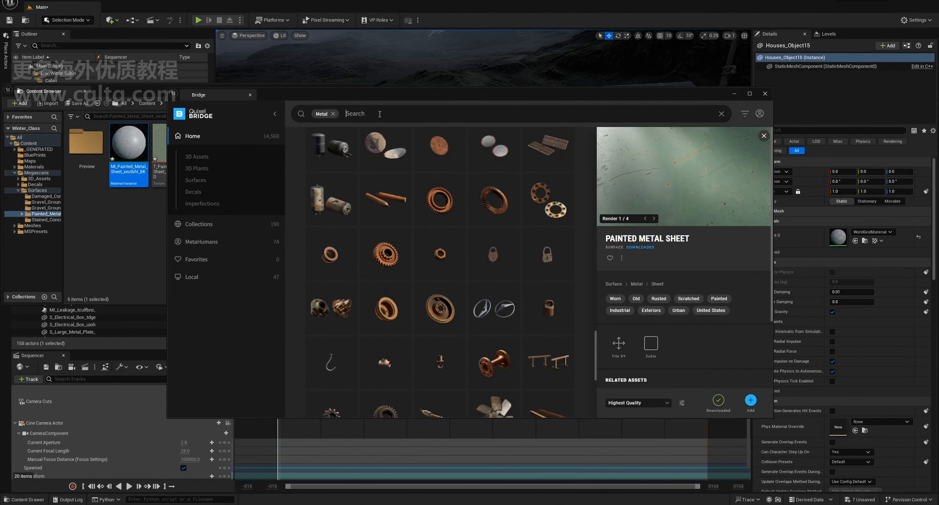
key("Return")
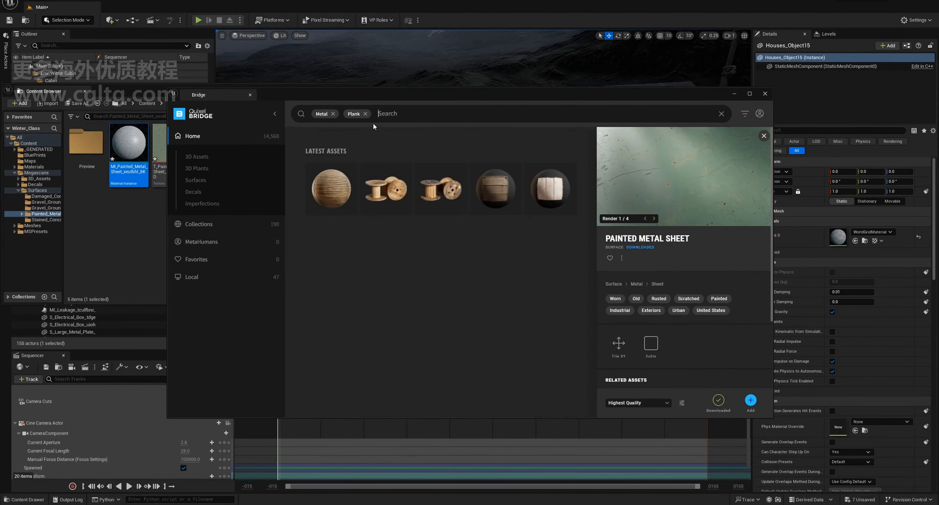
- Find Old Metal Panels among Bridge's Metal surfaces, download it at Highest Quality and add it to the project
left_click(195, 180)
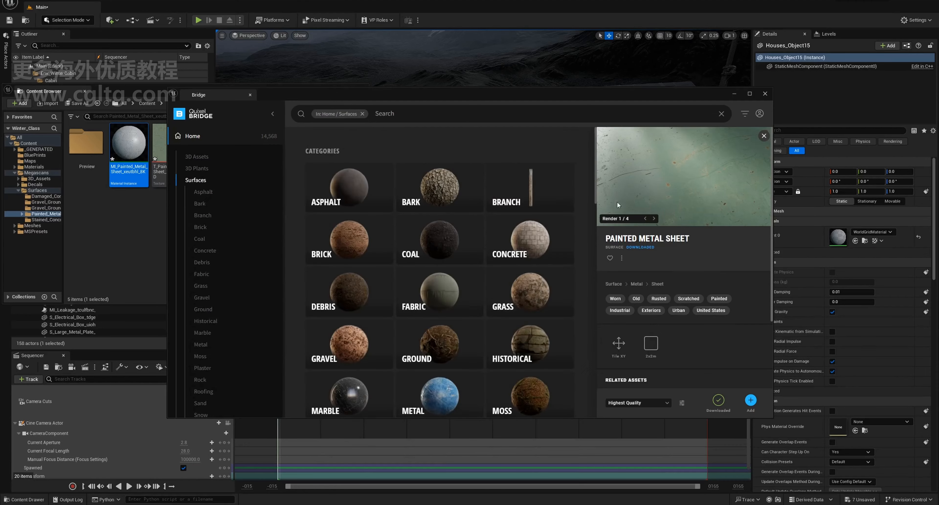
scroll(550, 197, "down", 2)
double_click(473, 92)
left_click(421, 355)
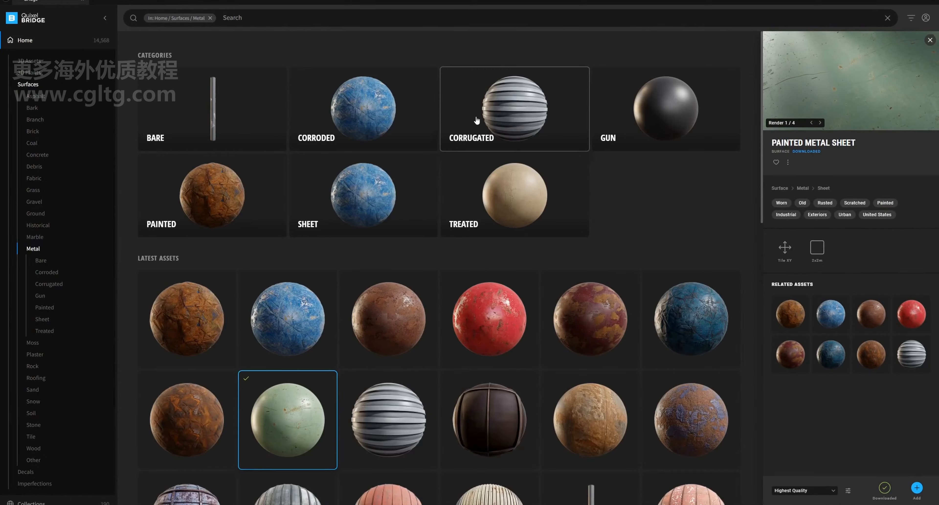
scroll(627, 303, "down", 5)
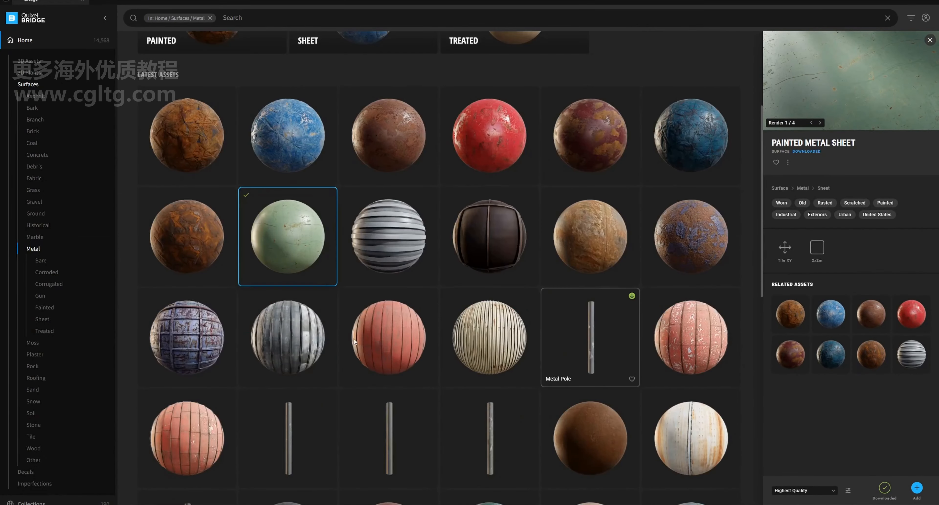
left_click(289, 330)
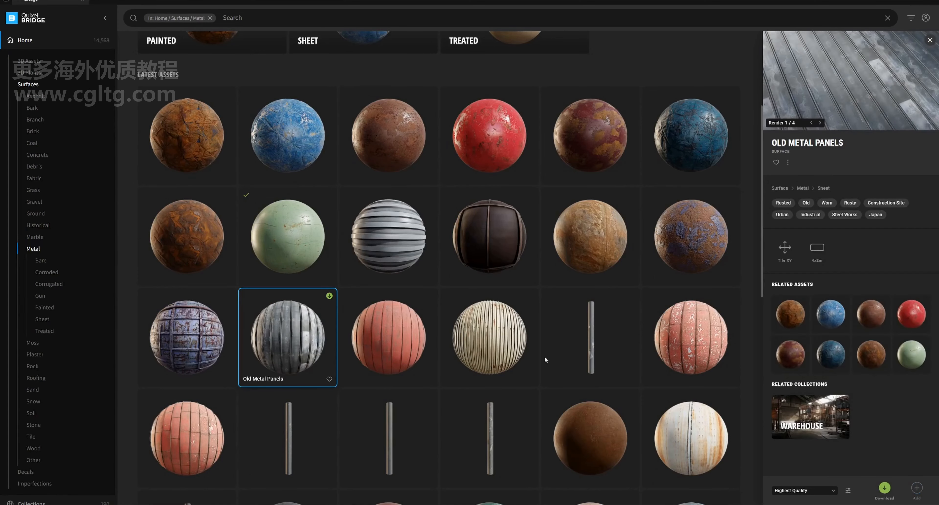
double_click(744, 2)
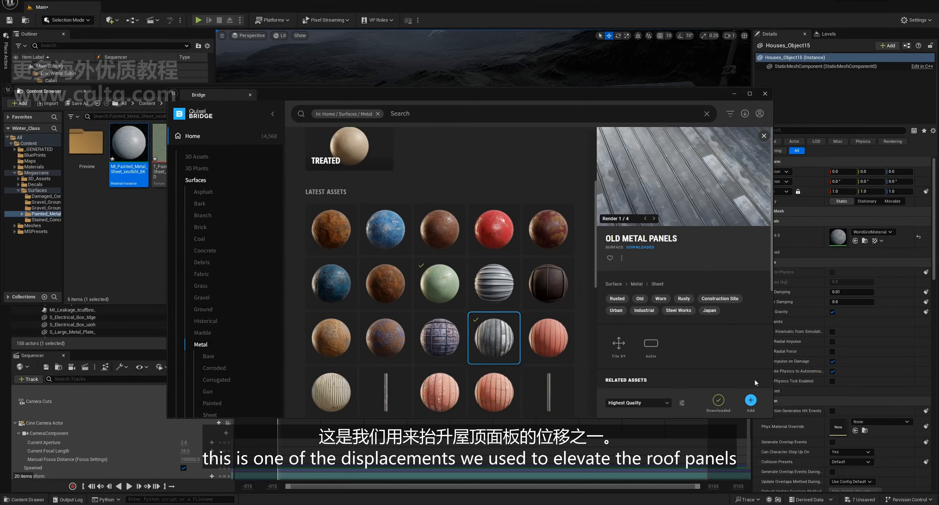
left_click(733, 94)
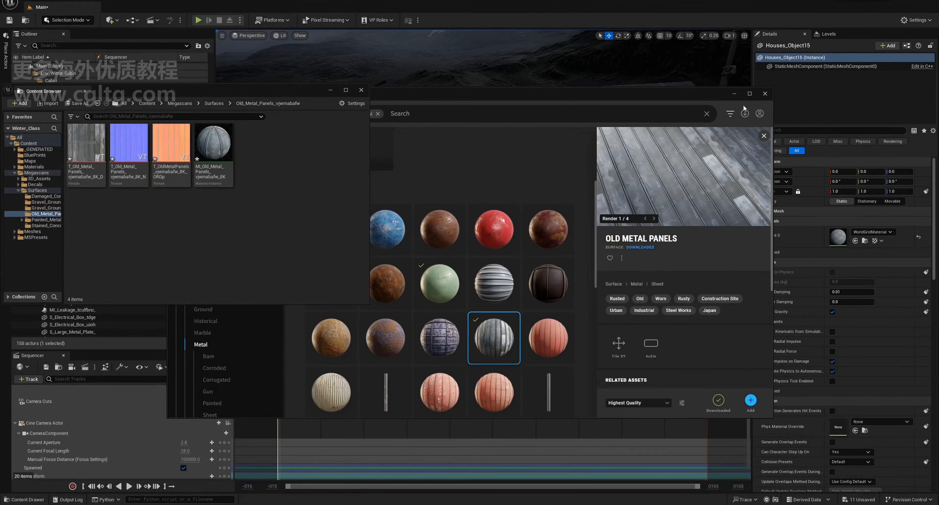
left_click(765, 94)
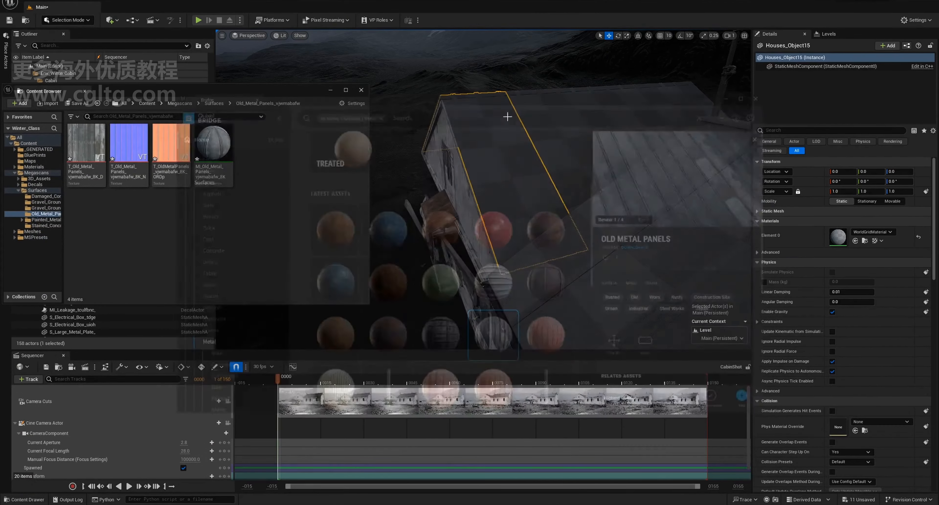
- Apply the MI_Old_Metal_Panels material instance to the roof panels above the gable, starting with Houses_Object15
left_click_drag(253, 93, 210, 92)
left_click_drag(535, 171, 535, 172)
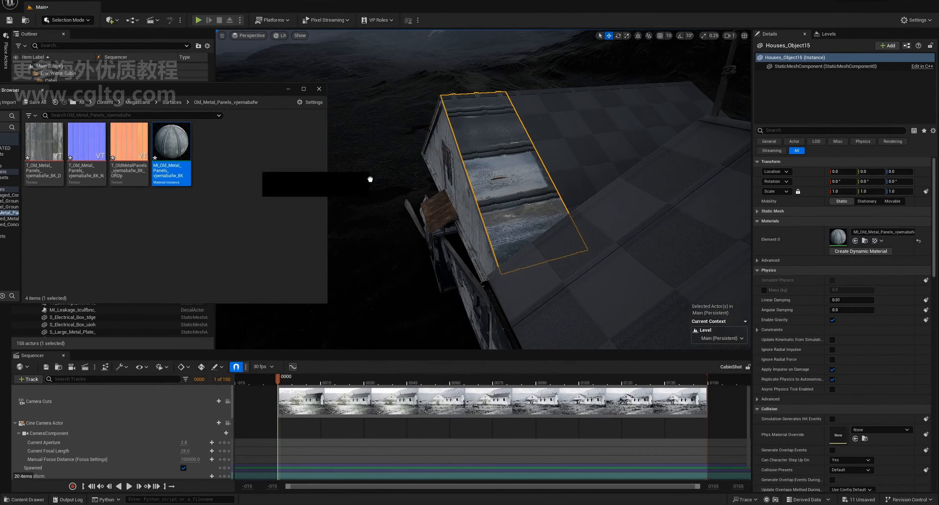
right_click_drag(467, 161, 528, 162)
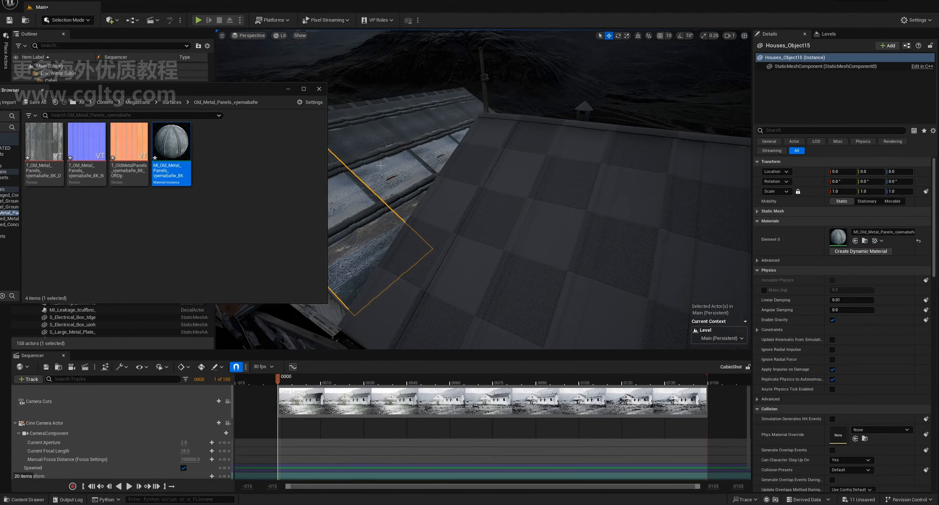
right_click_drag(380, 166, 380, 166)
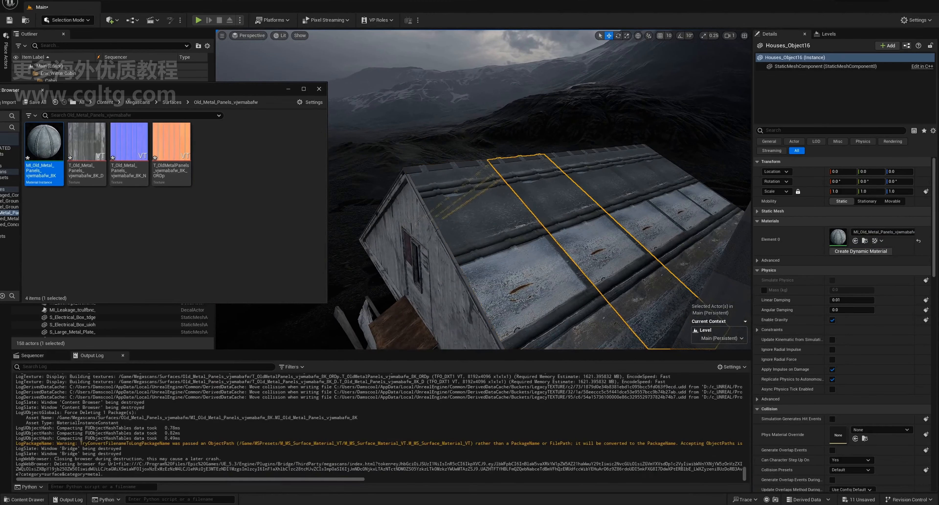
- Enable the Tiling/Offset override in MI_Old_Metal_Panels and set Tiling X to 4 and Tiling Y to 2
double_click(834, 237)
left_click_drag(321, 77, 262, 95)
left_click(245, 171)
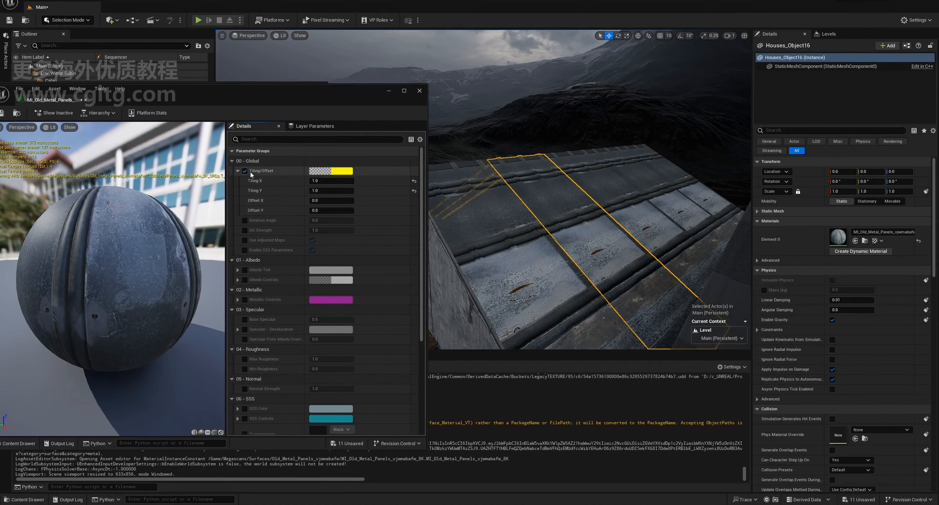
type("4")
key("Return")
left_click(325, 190)
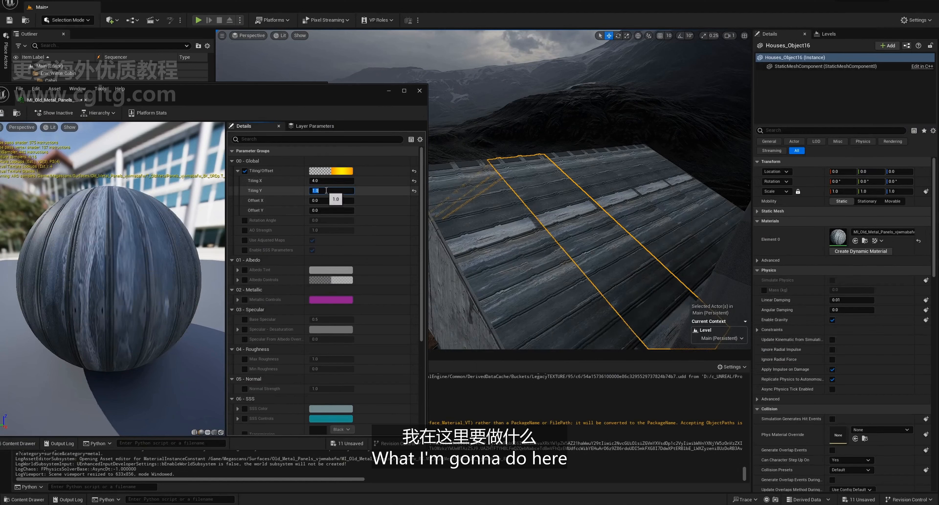
type("22")
key("Return")
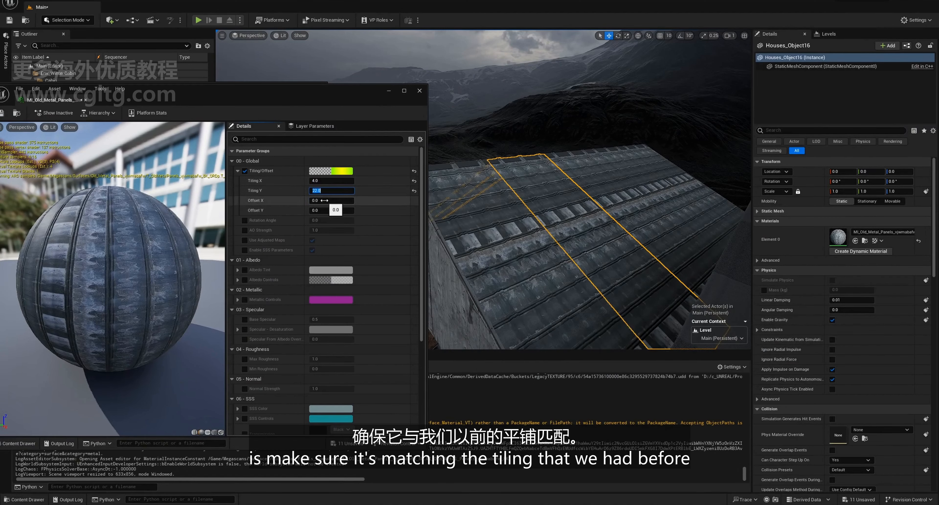
type("2")
key("Return")
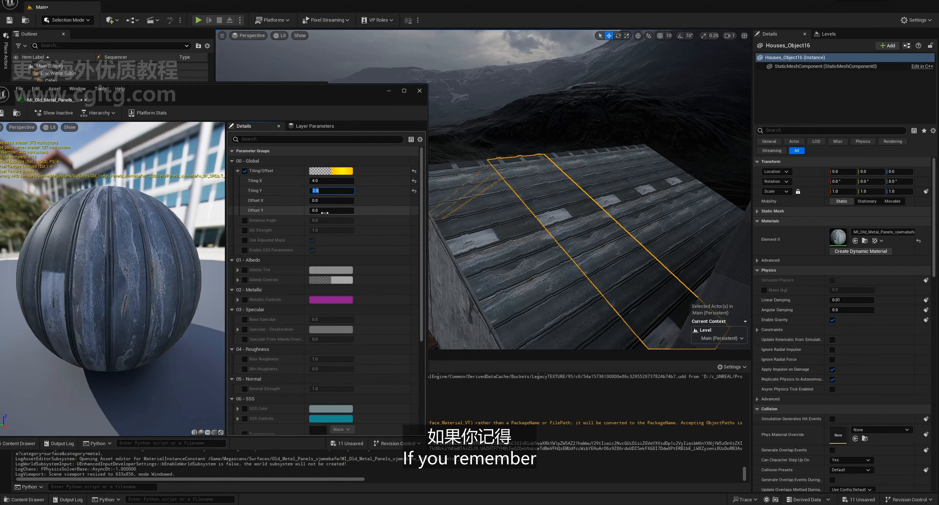
- Enable the Rotation Angle override with a value of 0.25 and set Offset X to -0.07 in MI_Old_Metal_Panels
left_click(244, 220)
left_click(339, 220)
type("0.25")
key("Return")
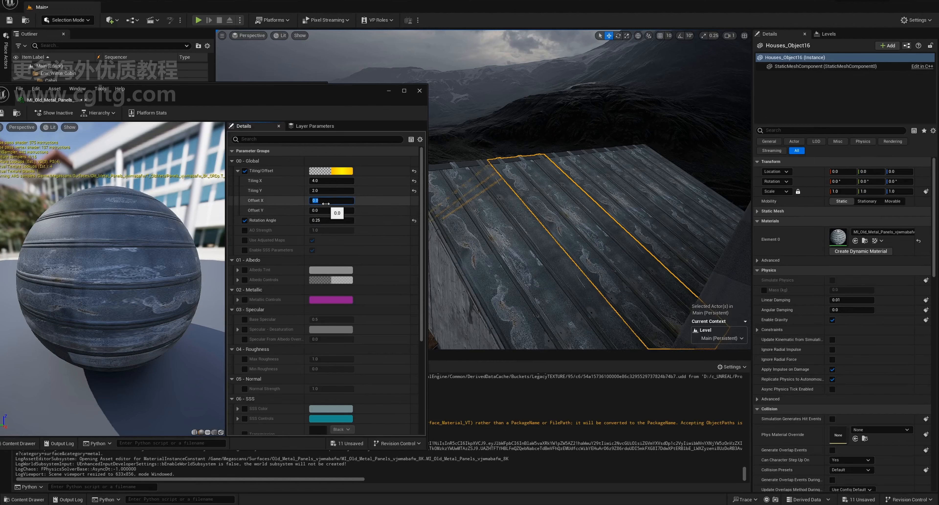
type(".07")
key("Return")
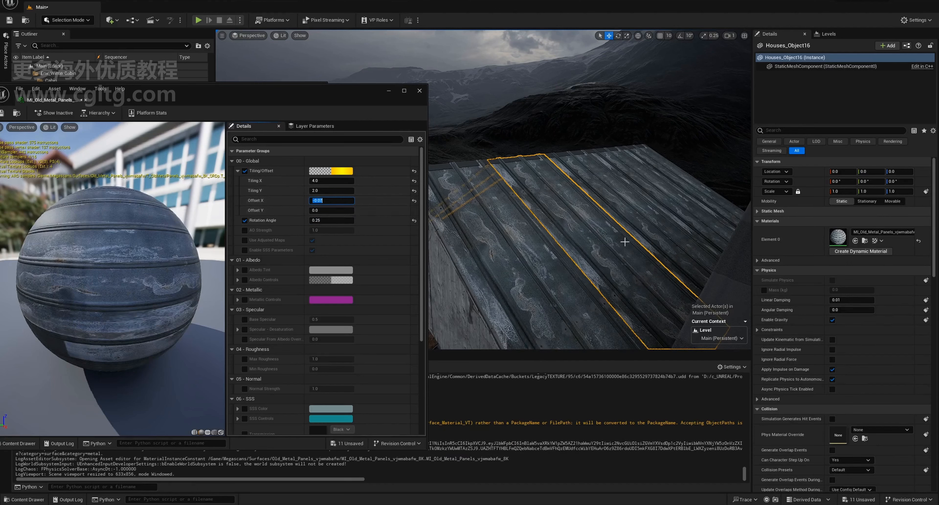
- Enable the Albedo Tint override and set R to 0.95, G to 0.85 and B to 0.85
left_click(238, 279)
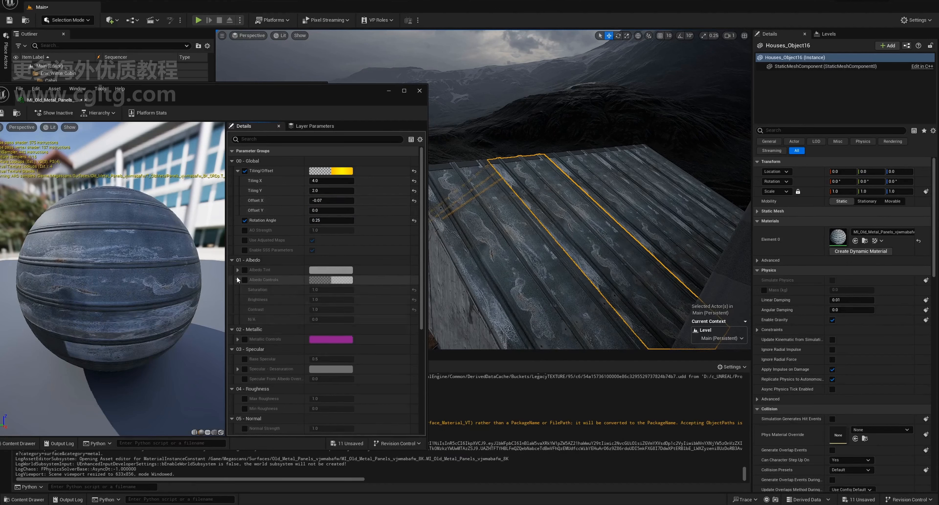
left_click(245, 269)
left_click(237, 269)
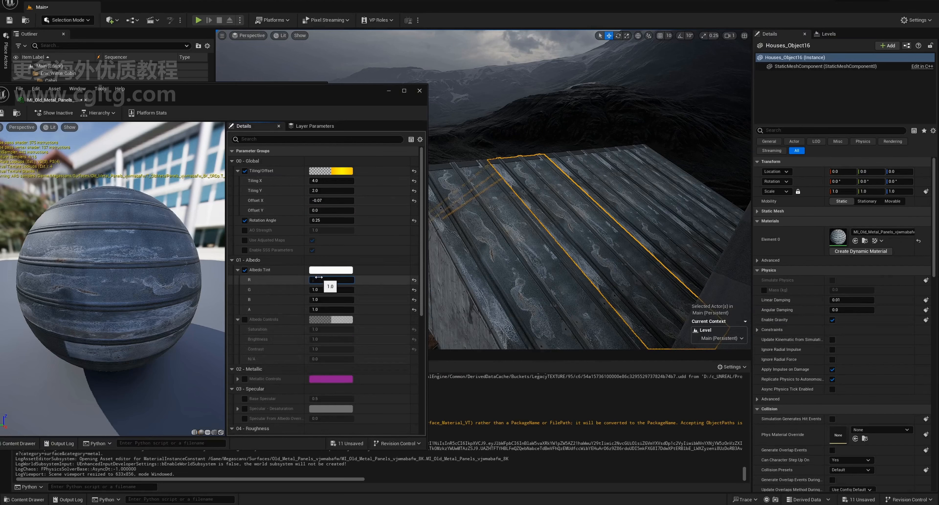
type("0.95")
left_click(328, 290)
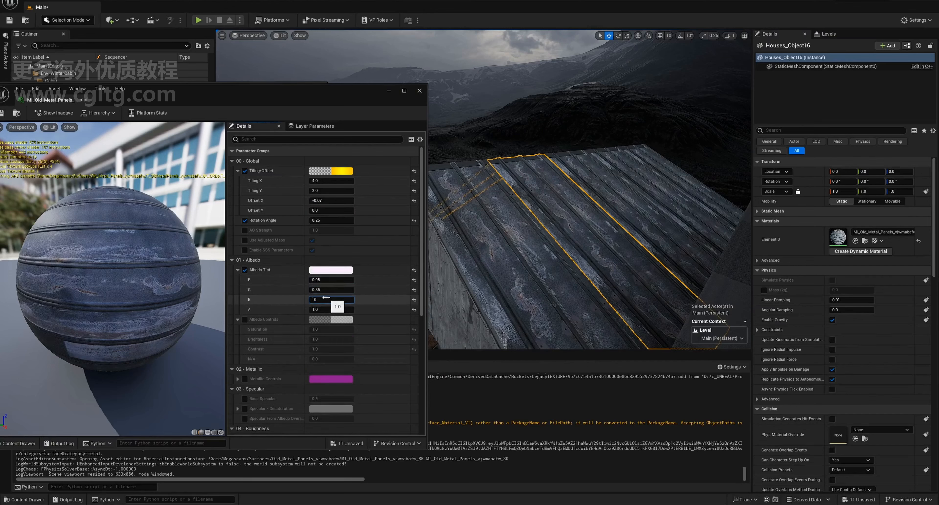
- Locate the material used on the gable trim and apply MI_Painted_Metal_Sheet to the ridge cap of the gable roof
right_click_drag(511, 209, 532, 210)
key("s")
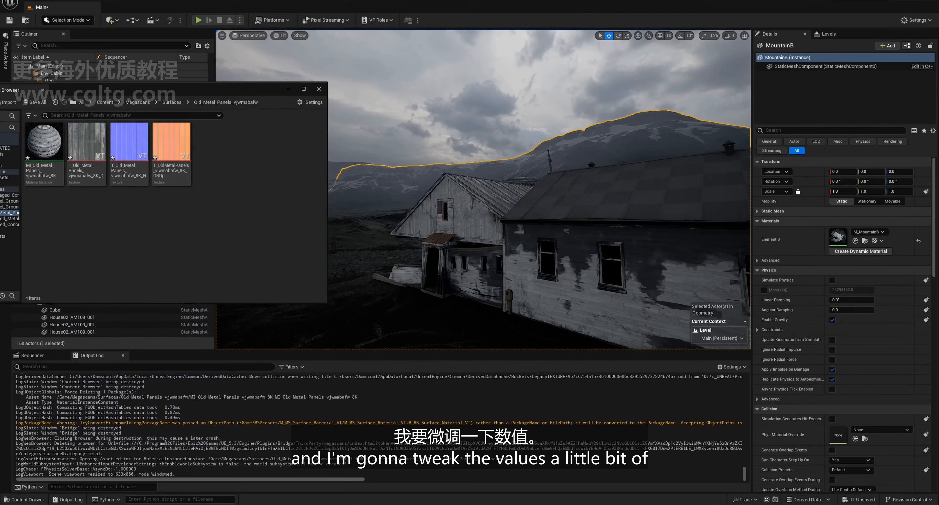
key("w")
right_click_drag(483, 190, 452, 188)
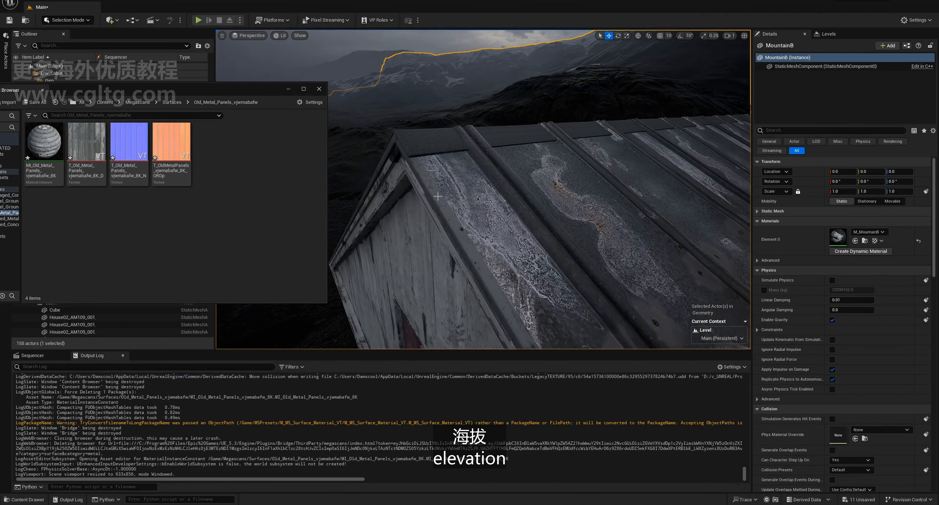
left_click(399, 210)
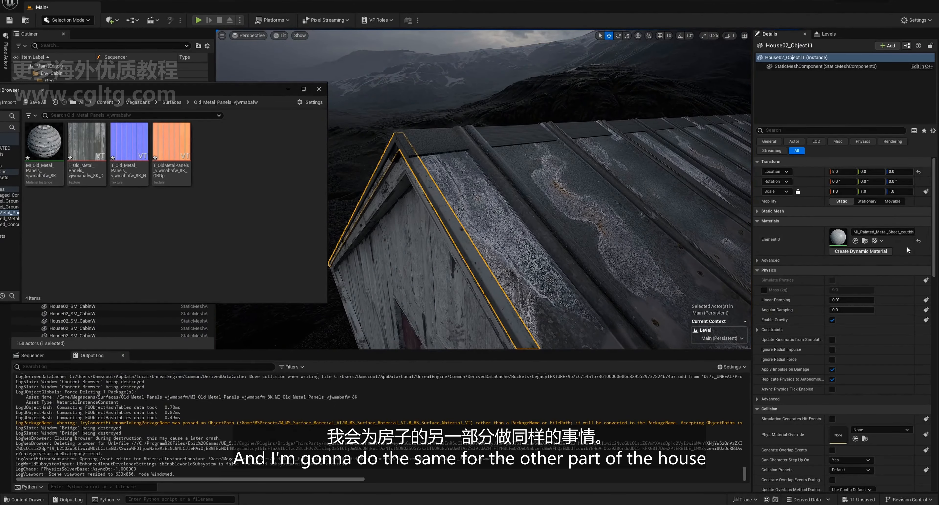
left_click(864, 240)
left_click_drag(86, 142, 389, 133)
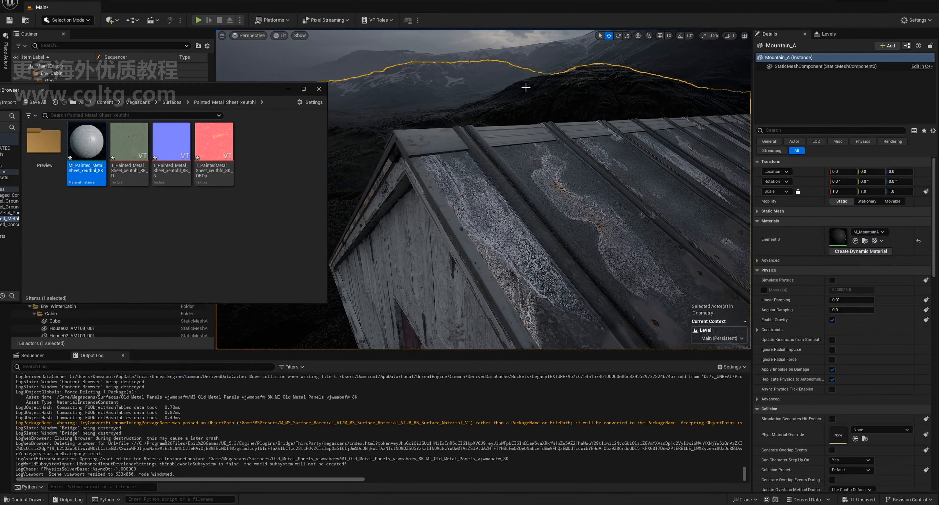
right_click_drag(474, 189, 462, 199)
- Duplicate the MI_Old_Metal_Panels material instance and apply the copy to the main house roof, Houses_Object6
left_click(470, 146)
left_click(532, 216)
right_click_drag(533, 206, 475, 204)
left_click(459, 223)
left_click(122, 356)
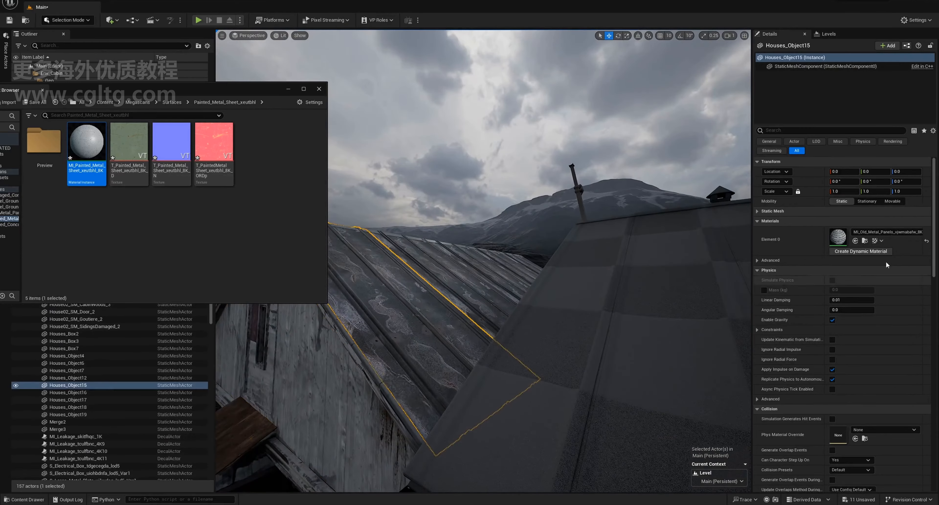
left_click(10, 213)
left_click(86, 143)
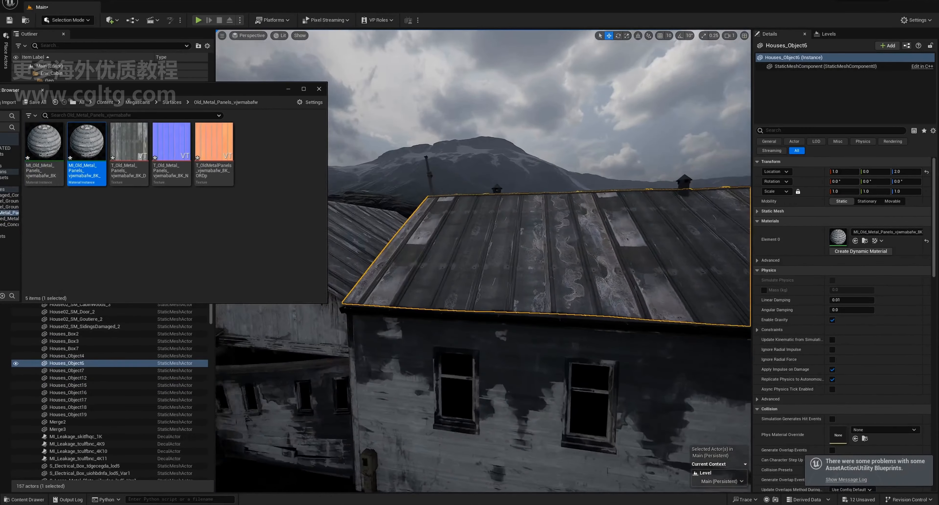
- In the duplicated instance, disable Rotation Angle and set Tiling X to 2, Tiling Y to 1.45, Offset X to 0 and Offset Y to 0.104
double_click(86, 143)
type("2")
key("Tab")
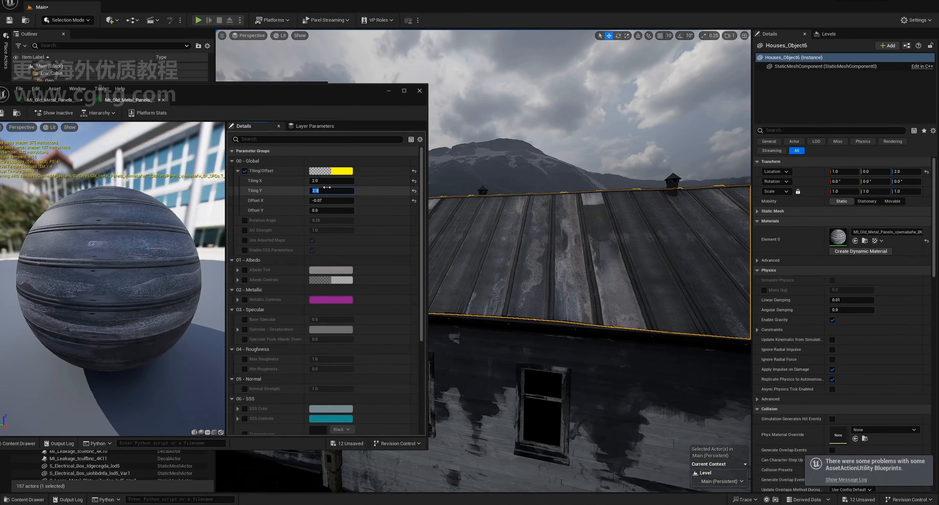
key("Return")
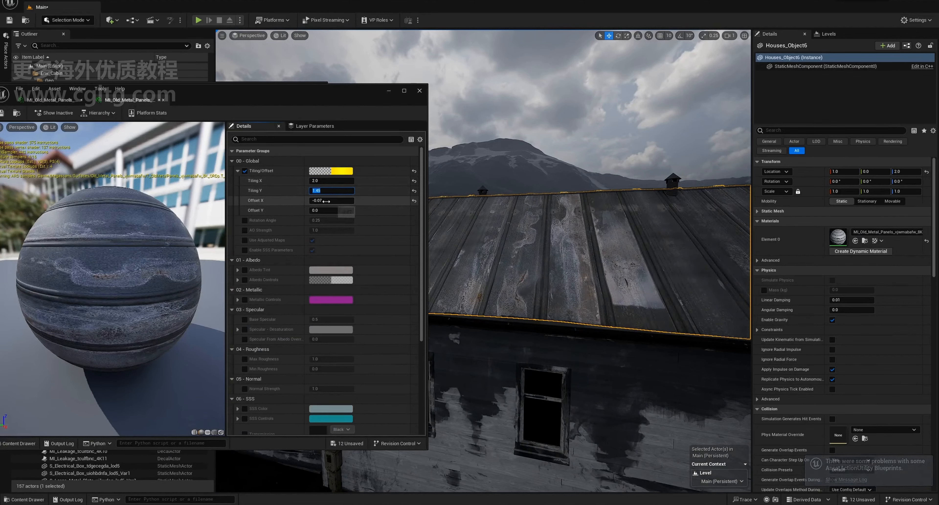
key("Return")
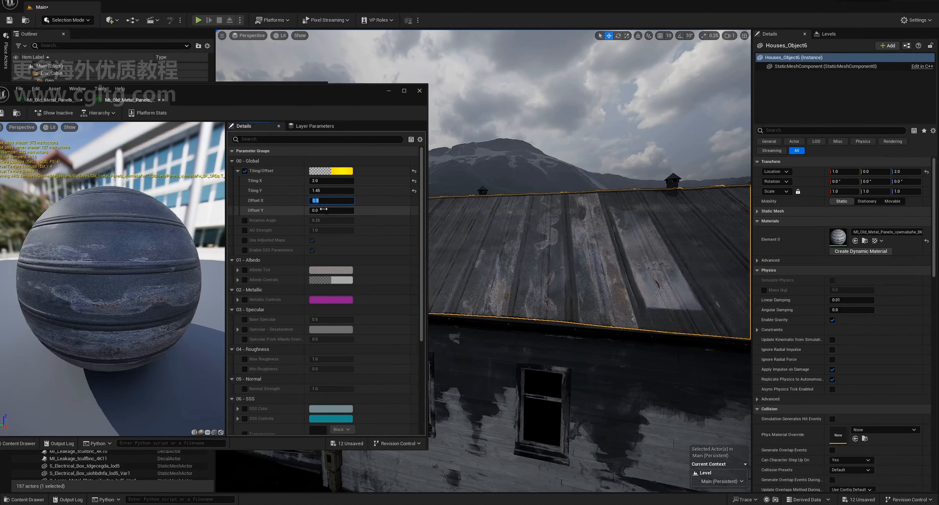
left_click(324, 210)
type("0.10")
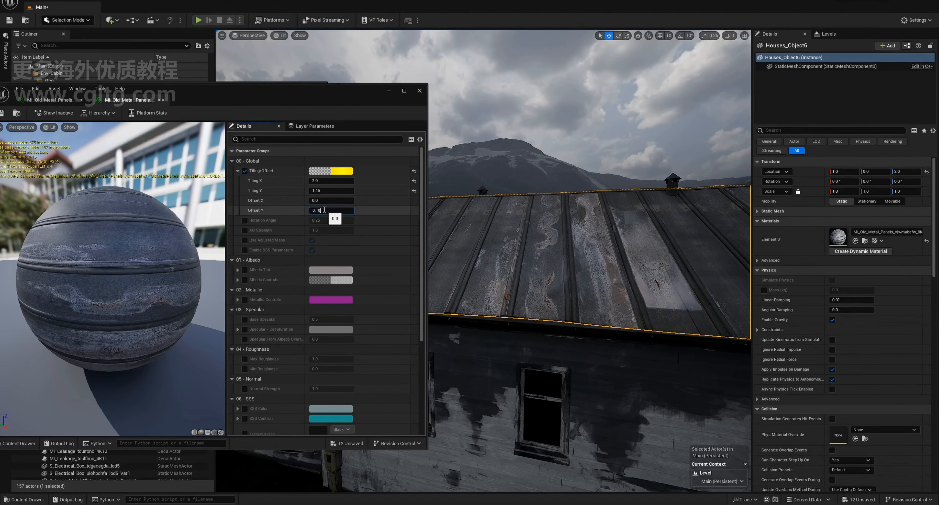
type("4")
key("Return")
right_click_drag(642, 251, 642, 252)
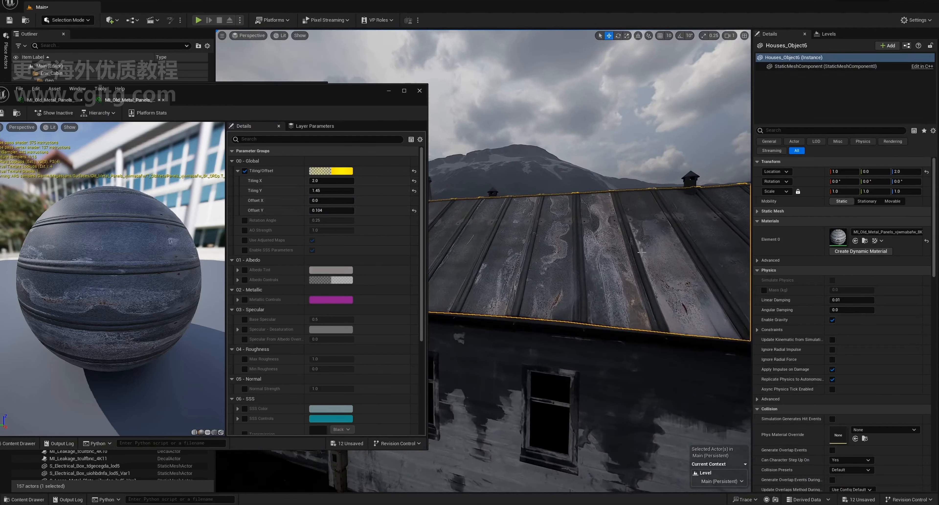
- Enable the duplicate's Albedo Tint override and set R, G and B to 1.0
left_click(237, 270)
left_click(244, 269)
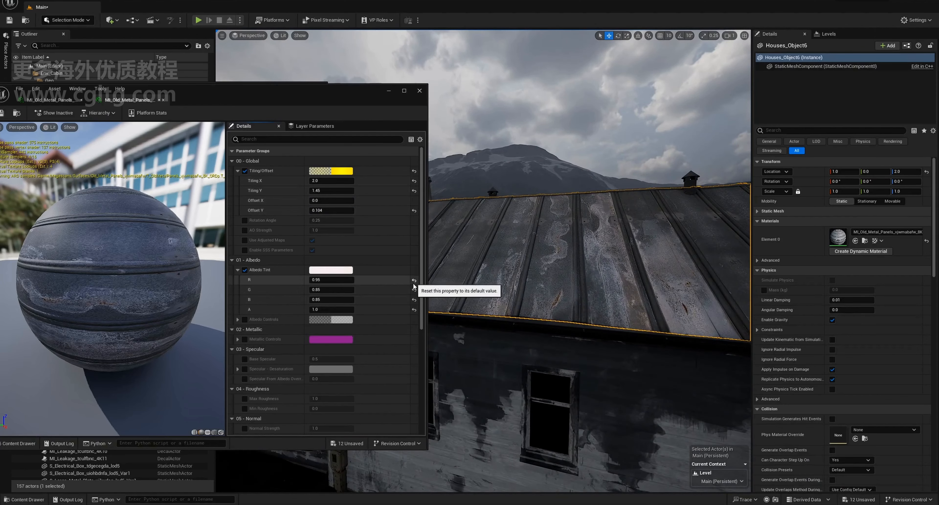
left_click(344, 279)
type("1")
left_click(334, 289)
type("1")
left_click(329, 299)
type("1")
key("Return")
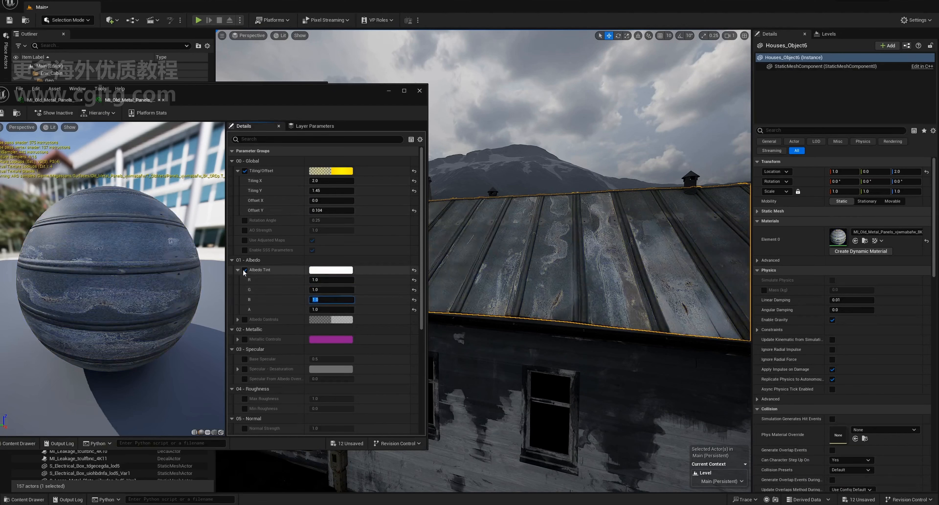
- Enable the Albedo Controls override and set Saturation to 0.8
left_click(237, 270)
left_click(245, 280)
left_click(237, 280)
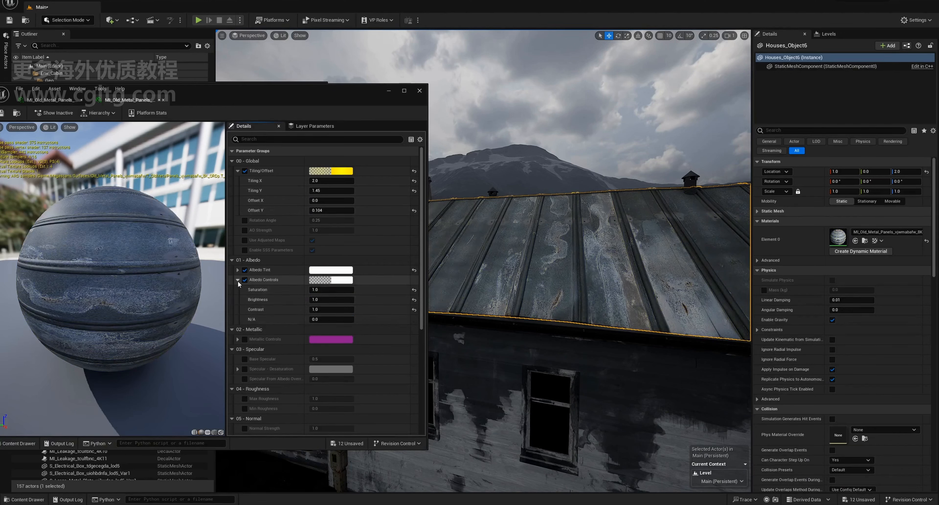
left_click(323, 289)
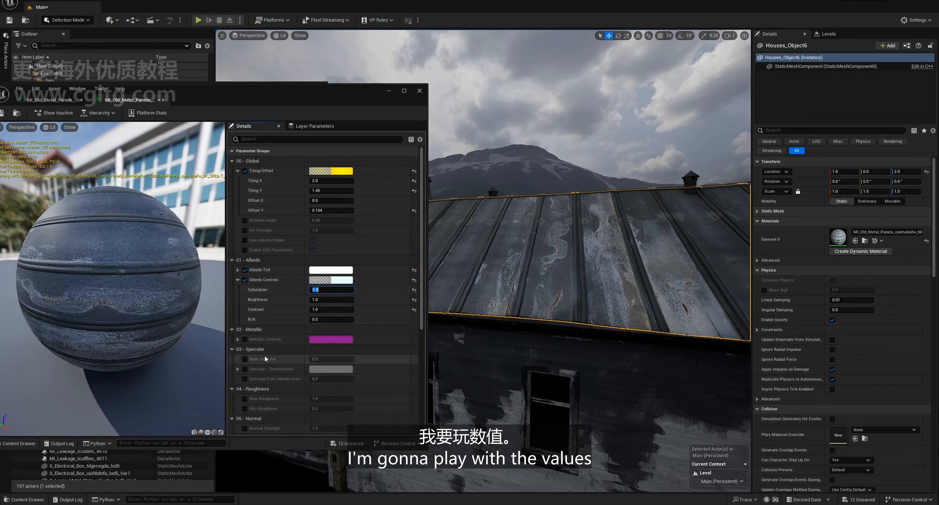
- Enable the specular overrides, setting Base Specular to 0.5 and Specular From Albedo Override to 0.3
left_click(244, 379)
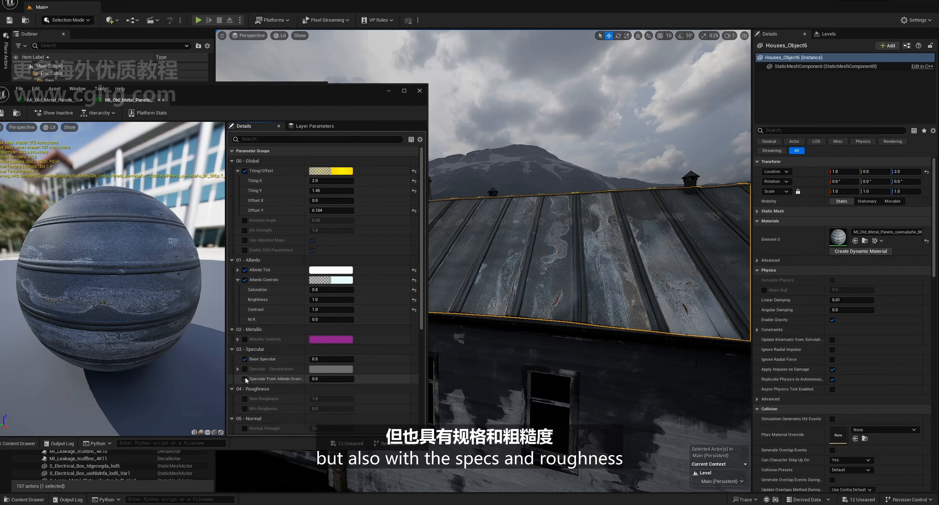
left_click(325, 360)
type("1")
key("Return")
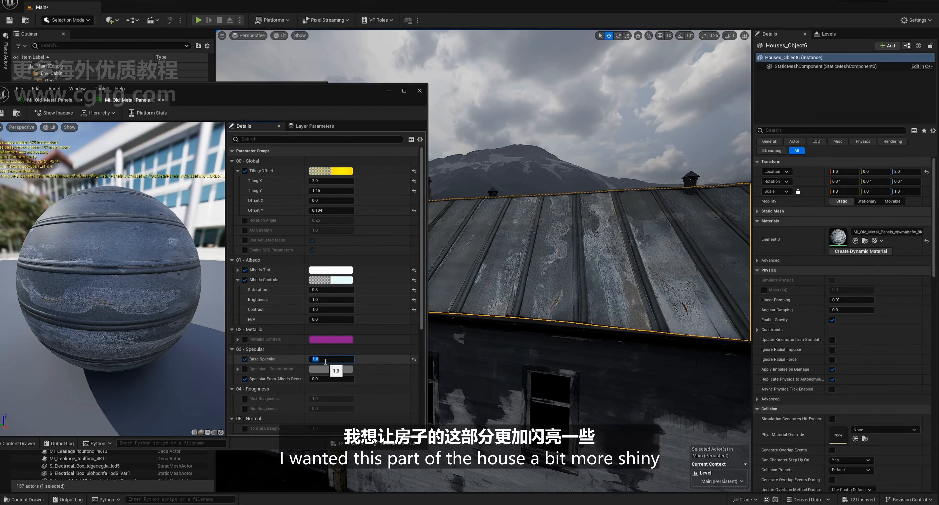
type("0.5")
key("Return")
left_click(322, 379)
type(".3")
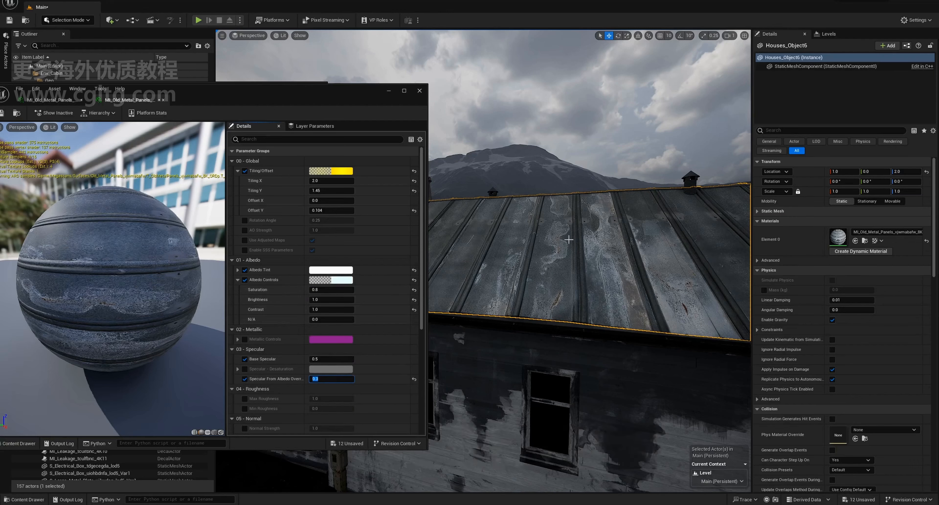
- Enable the Max Roughness and Min Roughness overrides for the main roof's material instance
scroll(335, 367, "down", 2)
left_click(244, 375)
left_click(244, 385)
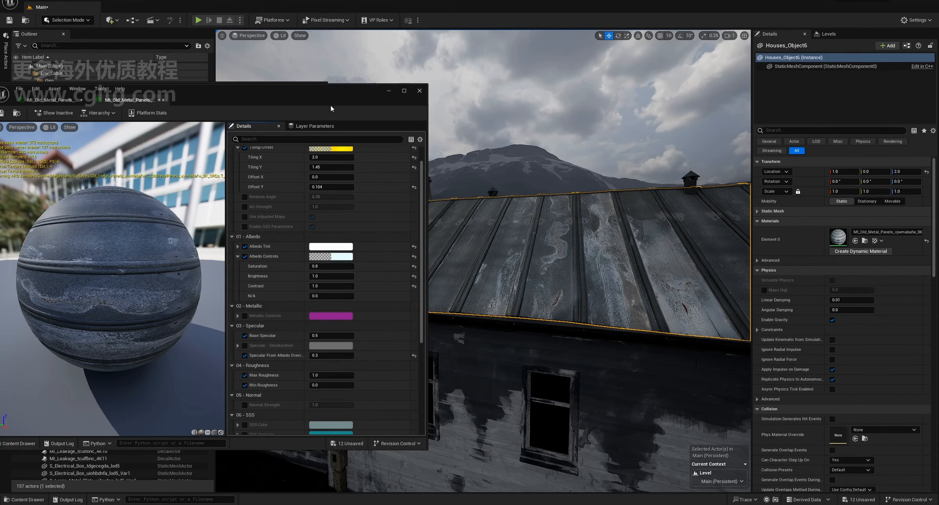
- Show the scene through the CabinShot sequence camera and move the material editor clear of the house
left_click_drag(264, 92, 195, 162)
left_click(150, 20)
left_click(175, 84)
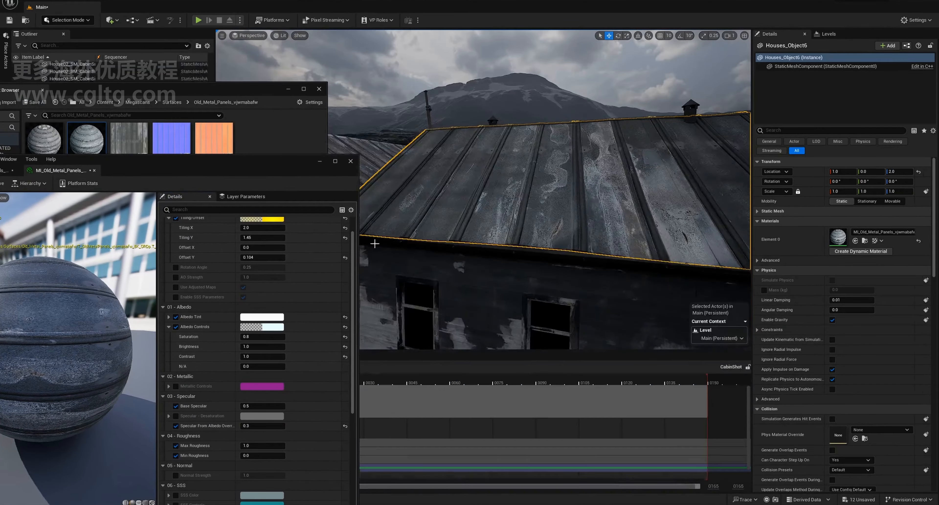
left_click_drag(117, 159, 597, 66)
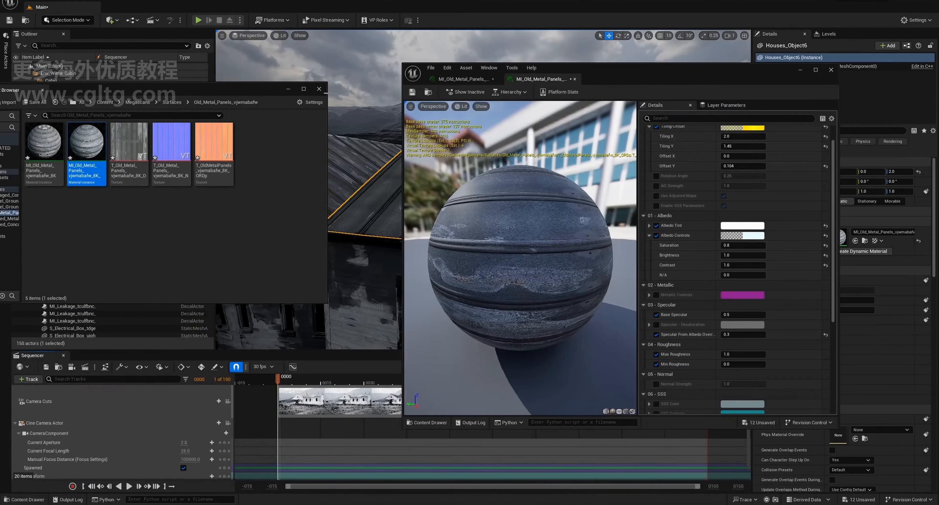
left_click(319, 89)
left_click(228, 401)
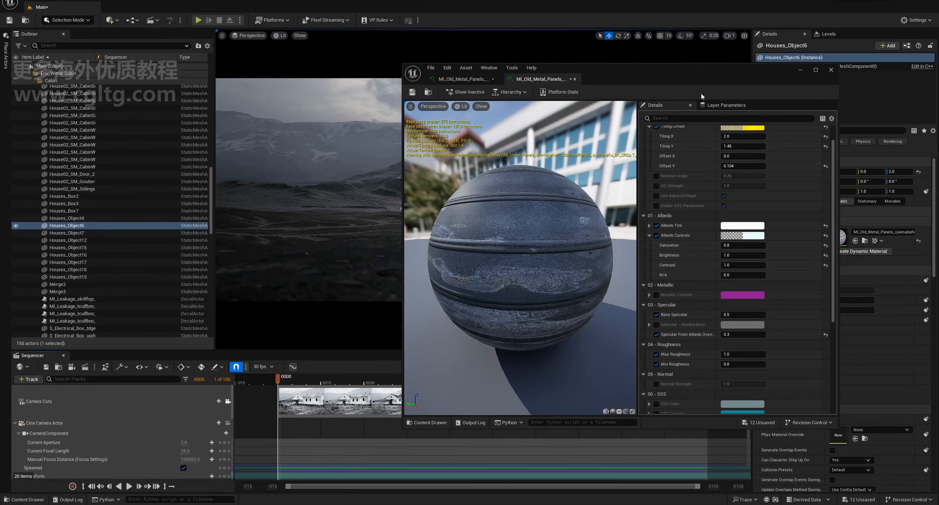
left_click_drag(743, 75, 231, 93)
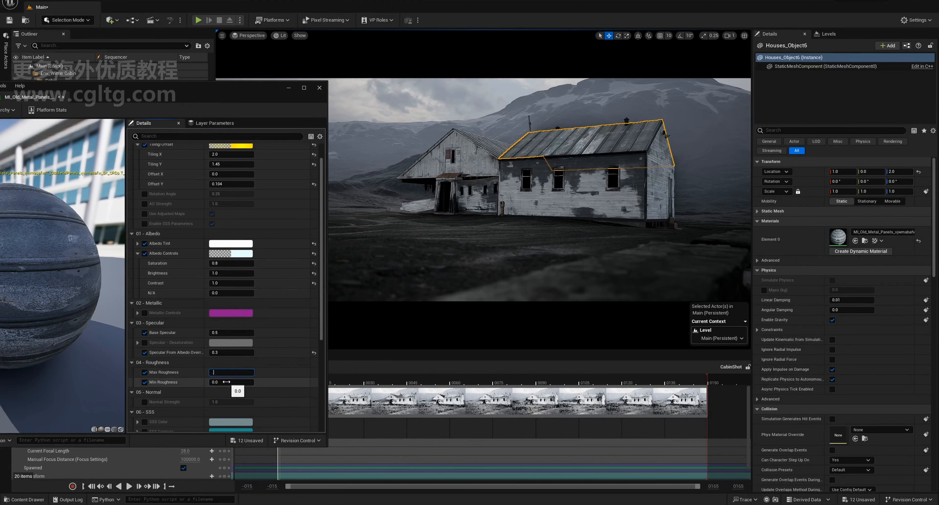
- Set Max Roughness to 0.6 and Min Roughness to 0.3 for the main roof's metal
type("0.5")
key("Return")
type("0.7")
left_click(226, 381)
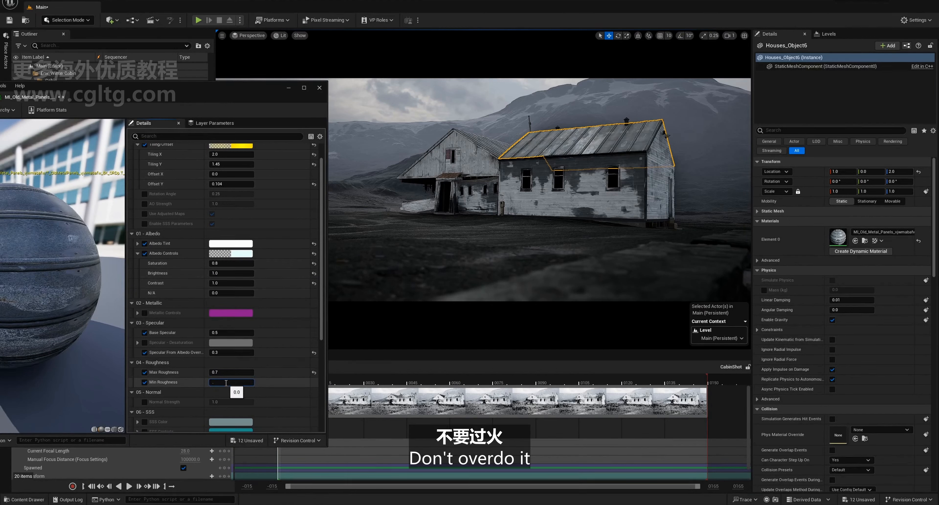
left_click(230, 372)
key("BackSpace")
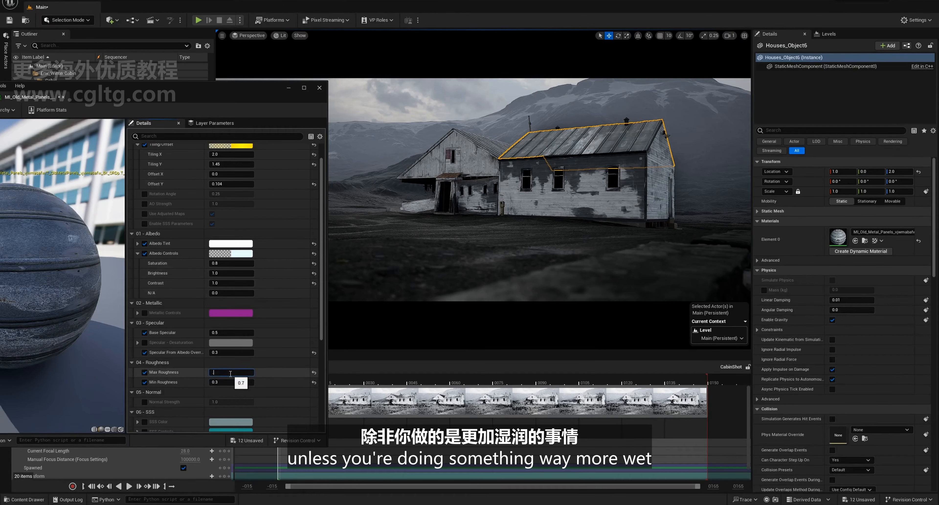
type(".5")
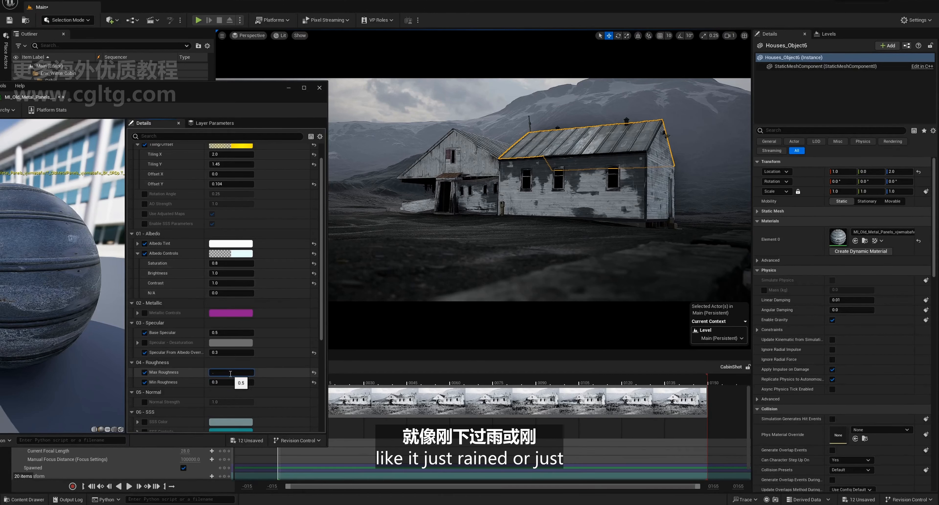
key("BackSpace")
type(".6")
key("Return")
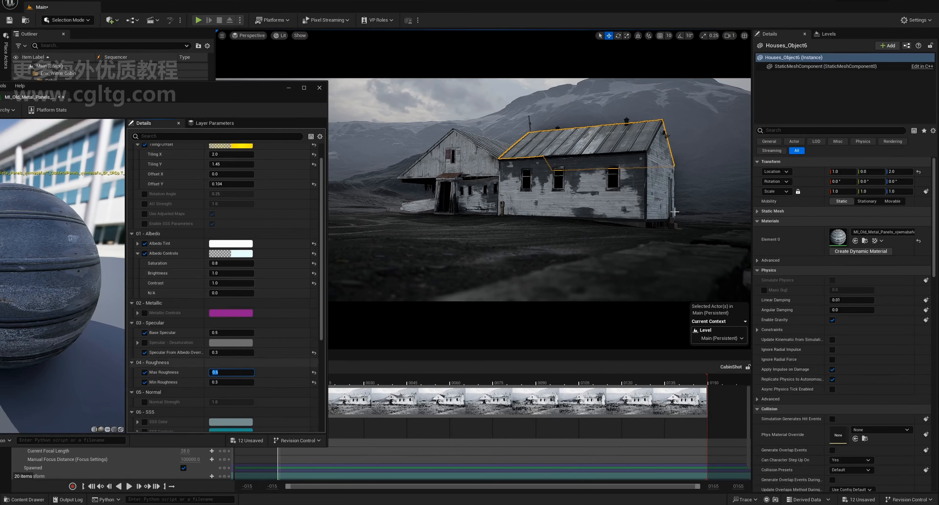
- Close the main roof's material instance editor
left_click(473, 212)
left_click(652, 294)
left_click(704, 280)
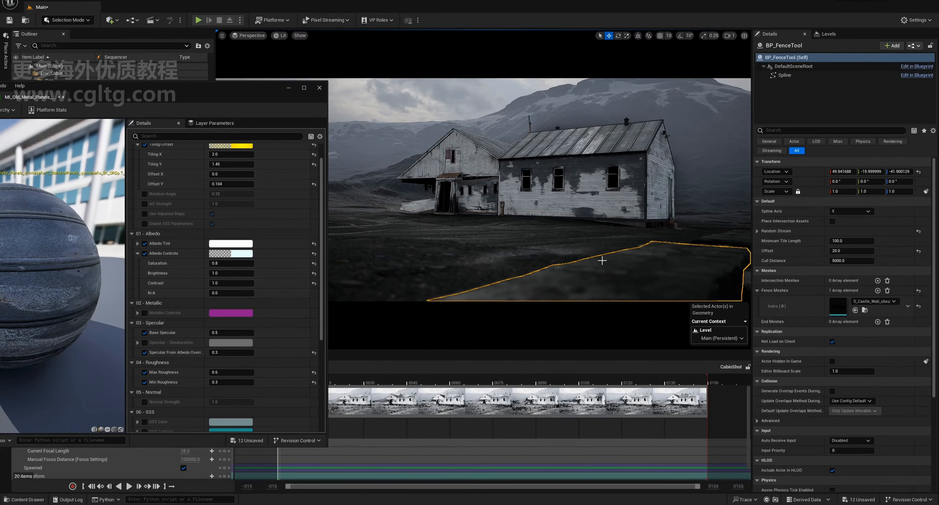
left_click(319, 88)
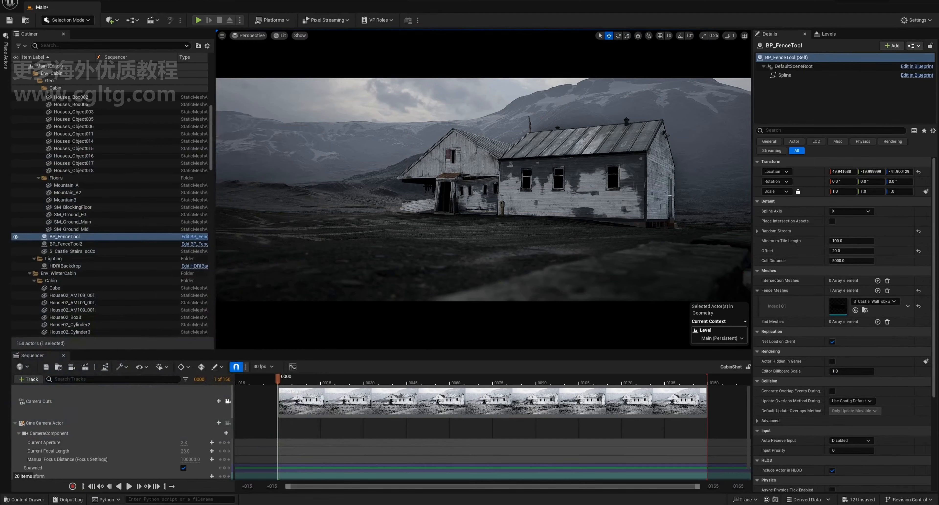
- Examine the metal pole on the roof ridge up close and locate its static mesh among the project assets
left_click(627, 122)
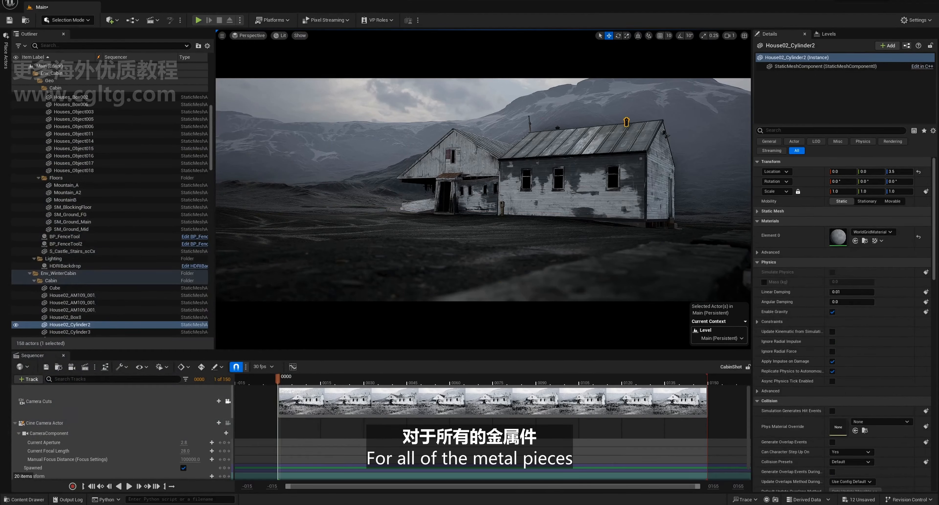
left_click(483, 147)
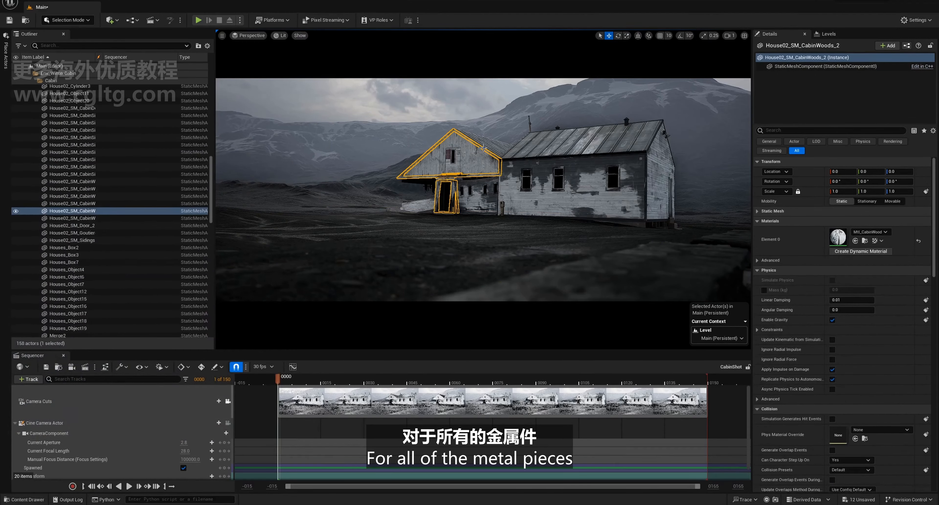
left_click(627, 120)
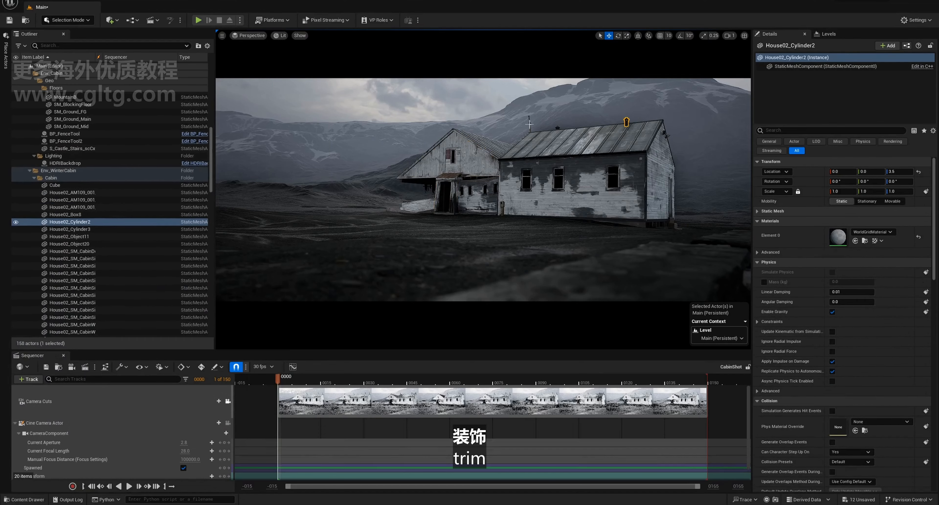
left_click(533, 130)
left_click(530, 132)
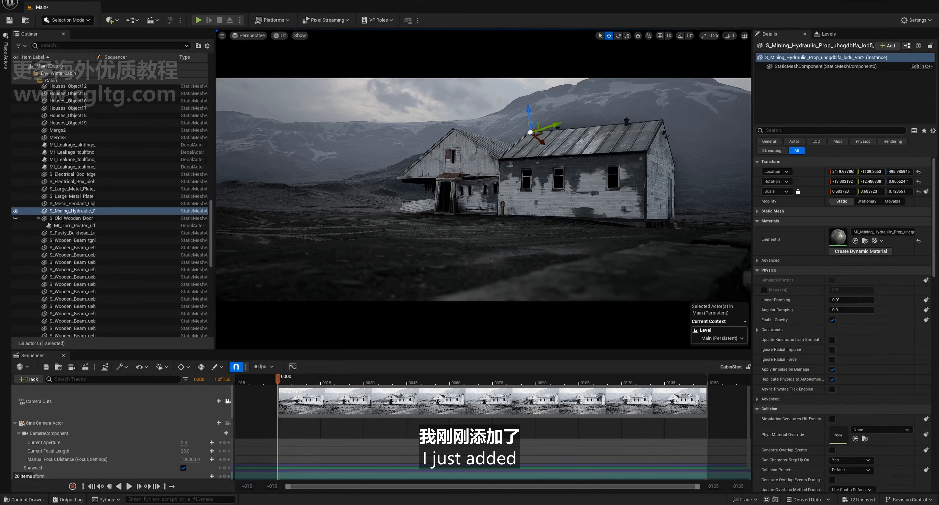
left_click(228, 401)
key("f")
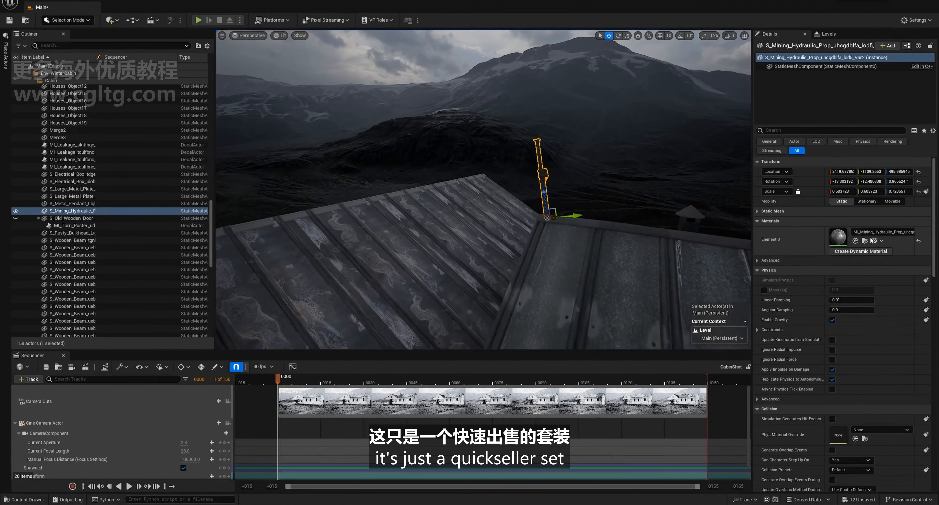
left_click(864, 240)
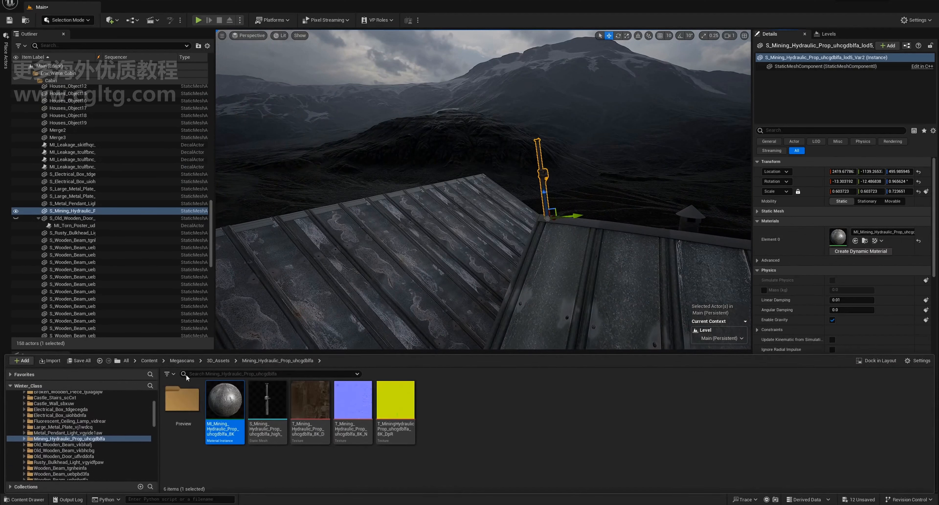
left_click(264, 406)
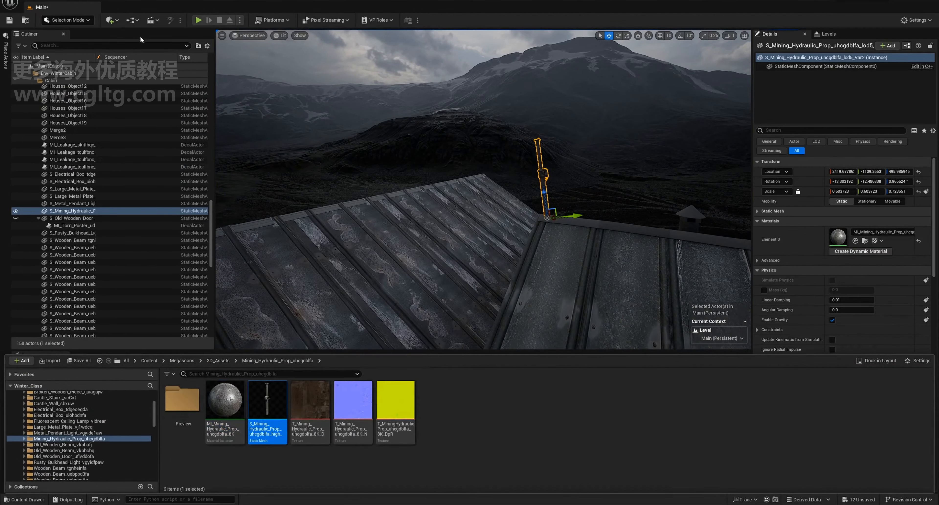
- Search the Quixel Bridge library for "mining"
left_click(118, 21)
left_click(24, 499)
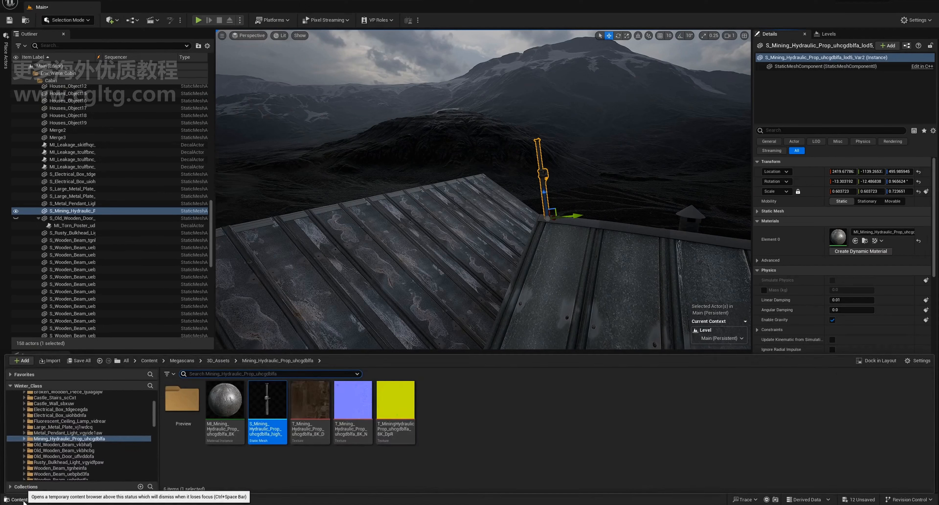
left_click(115, 20)
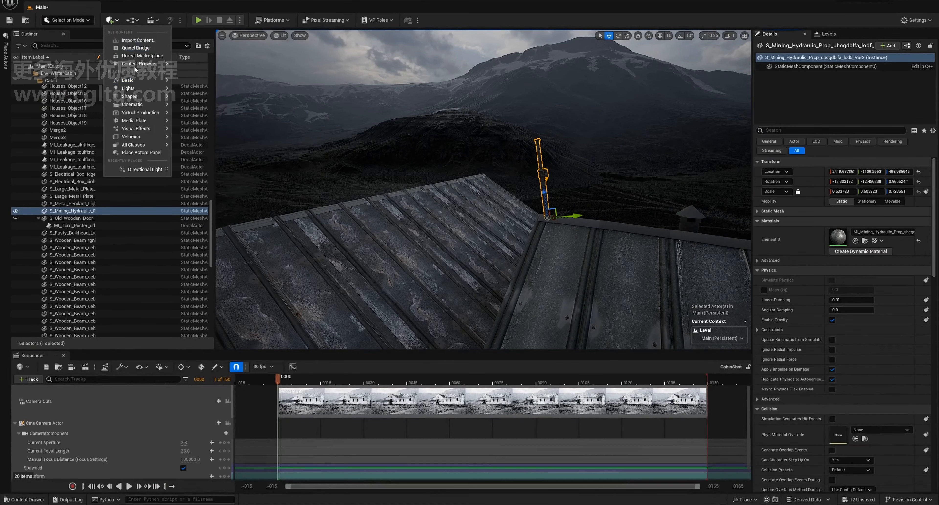
left_click(134, 48)
left_click(316, 113)
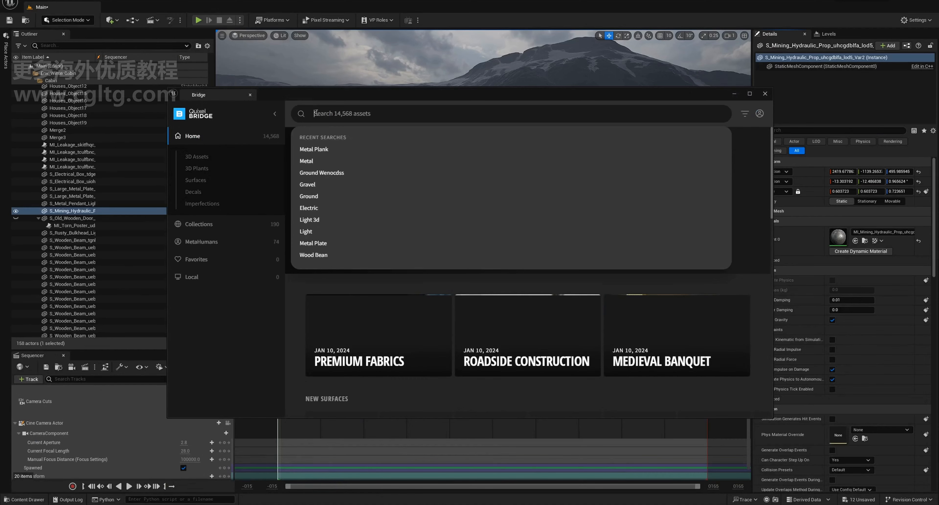
type("mining")
key("Return")
scroll(503, 226, "down", 1)
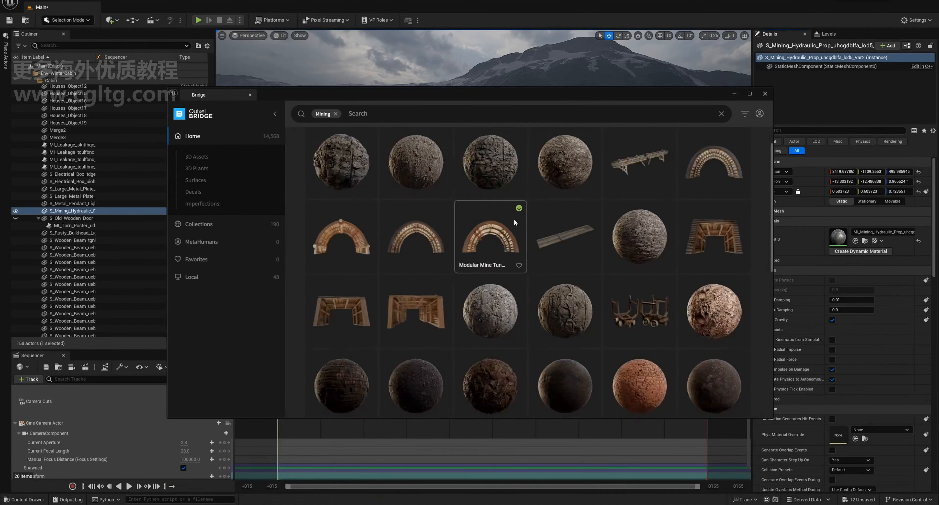
- Try a mining hydraulic prop on the roof ridge, scaled to about 0.49 and tilted about 12°, and delete it
left_click_drag(599, 102, 263, 57)
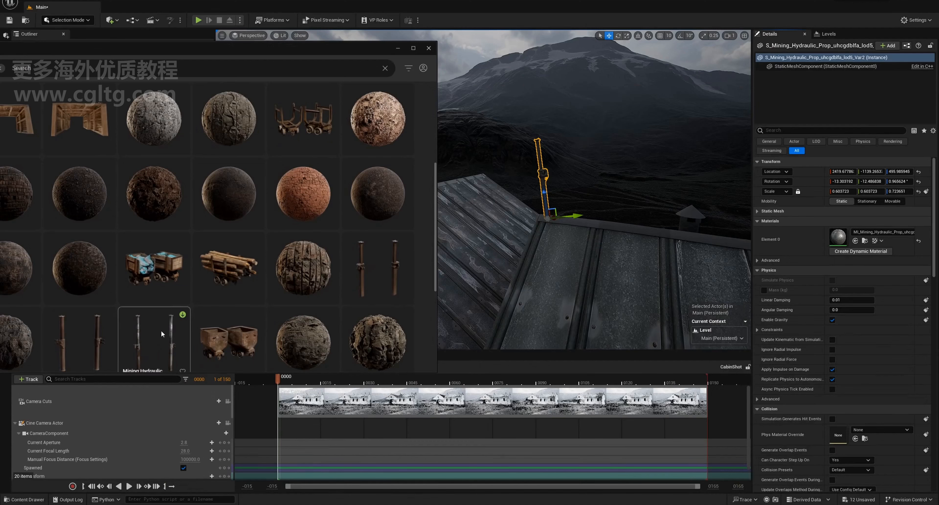
left_click_drag(163, 334, 575, 221)
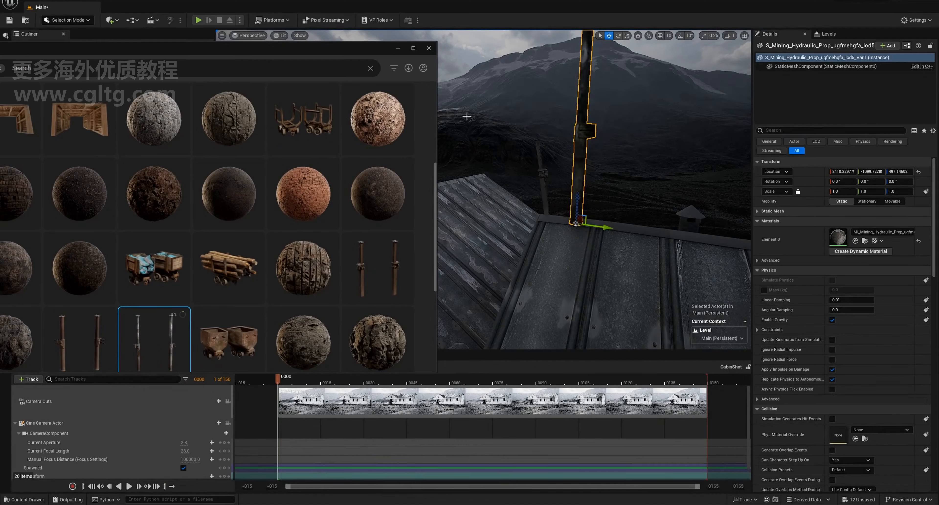
key("e")
left_click_drag(577, 184, 567, 182)
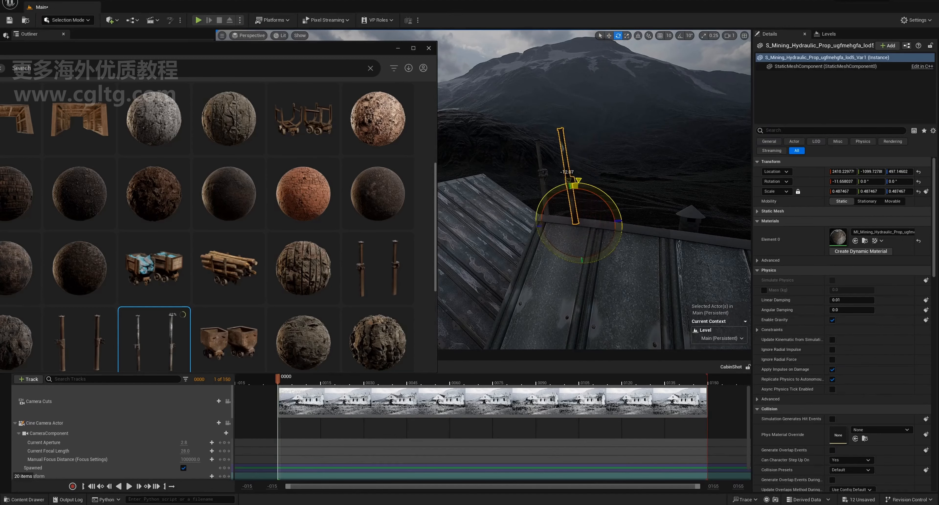
key("w")
key("Delete")
- Locate the roof trim's Painted Metal Sheet material instance and apply it to the roof vent
key("s")
right_click_drag(595, 180, 593, 150)
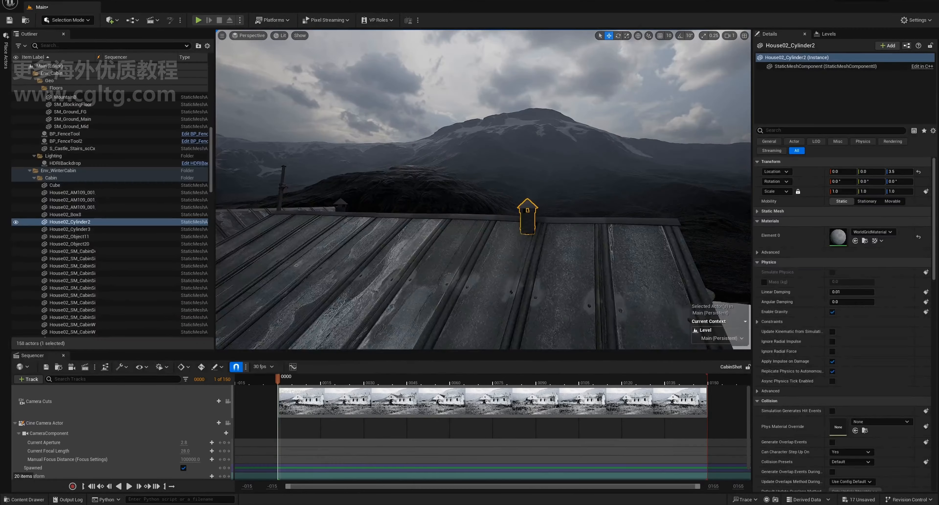
right_click_drag(317, 249, 296, 199)
key("w")
left_click(369, 257)
key("s")
right_click_drag(369, 258, 547, 219)
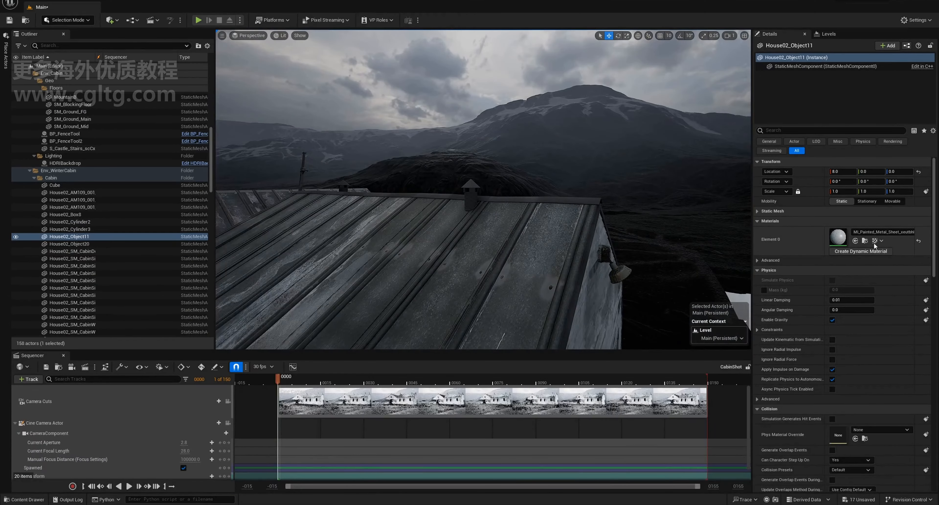
left_click(865, 240)
left_click_drag(231, 406, 412, 266)
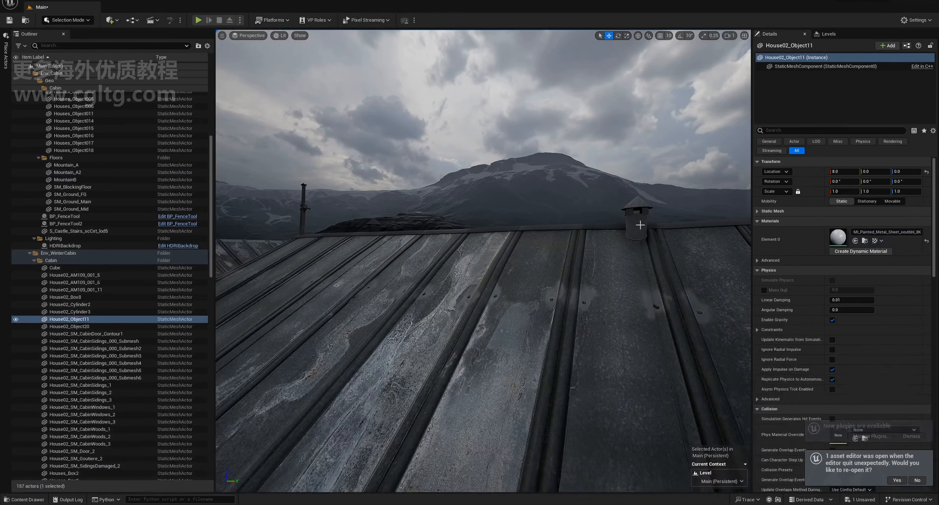
- Apply the Painted Metal Sheet material instance from the roof trim to the vents on the roof
left_click(864, 240)
left_click_drag(225, 399, 456, 234)
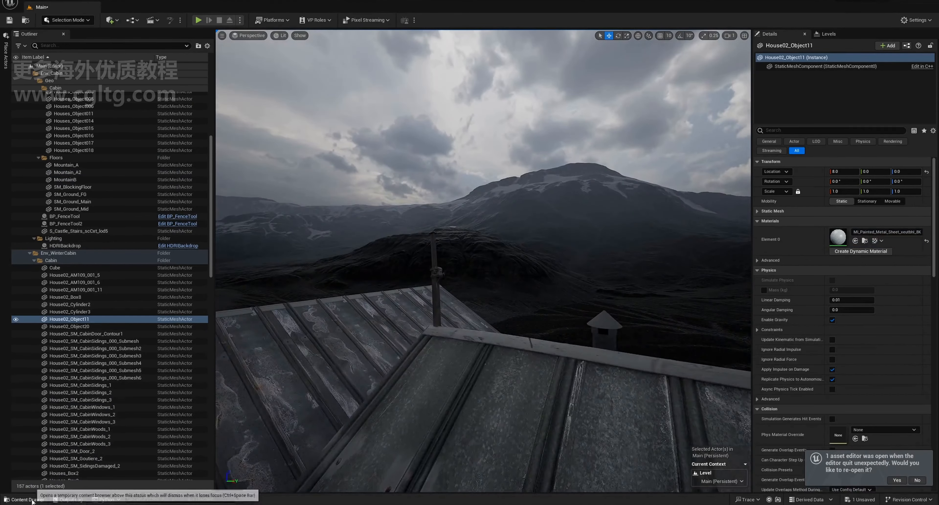
left_click(24, 498)
left_click_drag(225, 399, 576, 363)
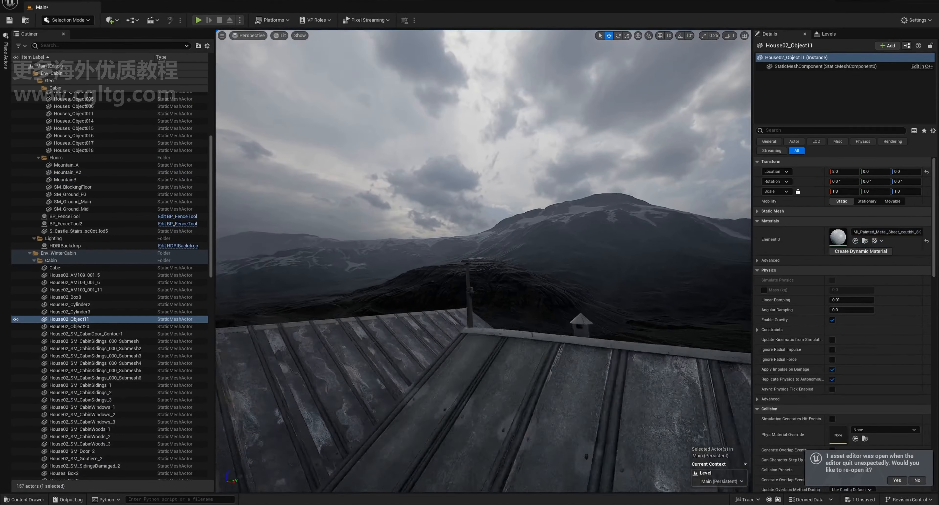
- Assign the Basic material from the Materials folder to the house wall object Houses_Object4
right_click_drag(483, 261, 496, 299)
left_click(469, 299)
left_click(28, 499)
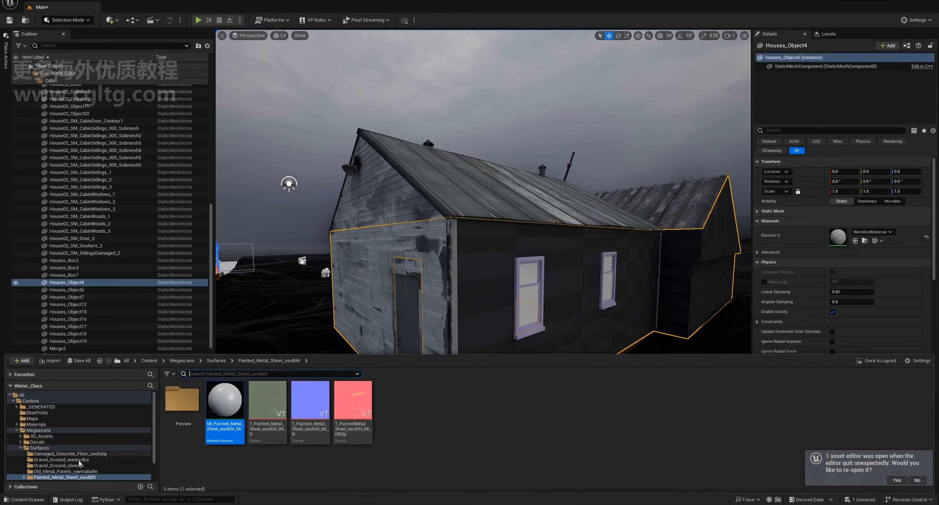
left_click(45, 419)
left_click(45, 424)
left_click_drag(268, 410, 483, 321)
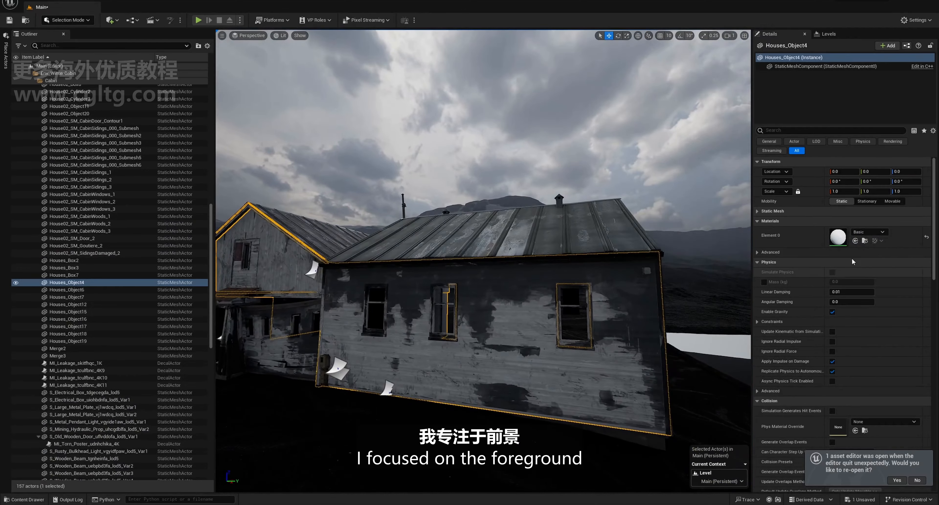
- Make the Basic material Two Sided, save it and close its editor
double_click(837, 237)
left_click_drag(669, 41, 328, 39)
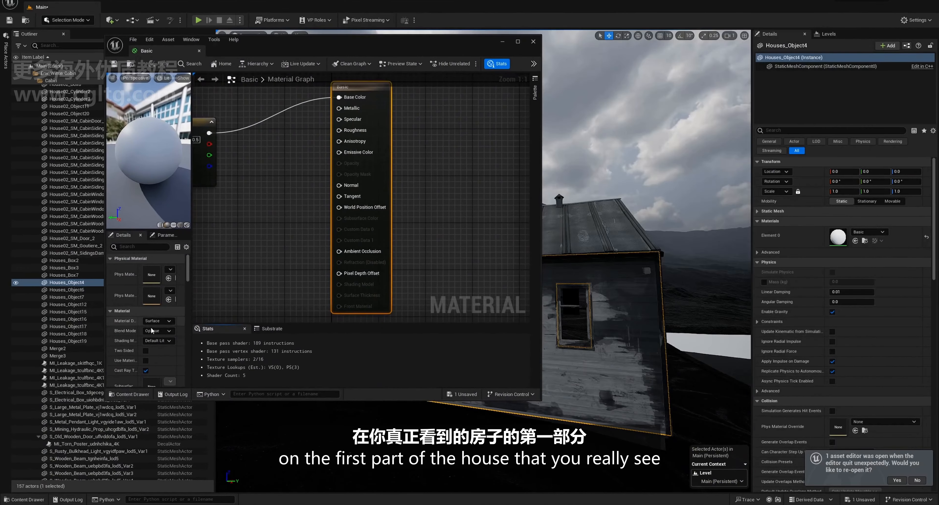
left_click(146, 351)
key("ctrl+s")
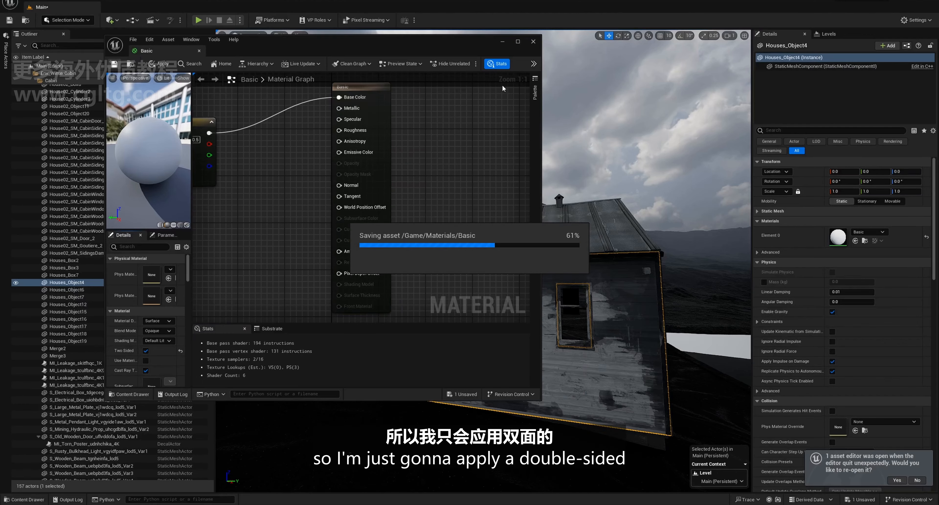
left_click(533, 42)
- Hide the torn poster decal on the old wooden door at the cabin entrance
key("s")
right_click_drag(552, 322, 638, 313)
left_click(595, 314)
key("s")
key("w")
left_click(368, 321)
key("w")
right_click_drag(368, 321, 335, 316)
right_click_drag(427, 315, 528, 293)
left_click(454, 296)
key("h")
- Locate the old wooden door's source assets and search Quixel Bridge for "wooden door" to find the matching model
left_click(470, 294)
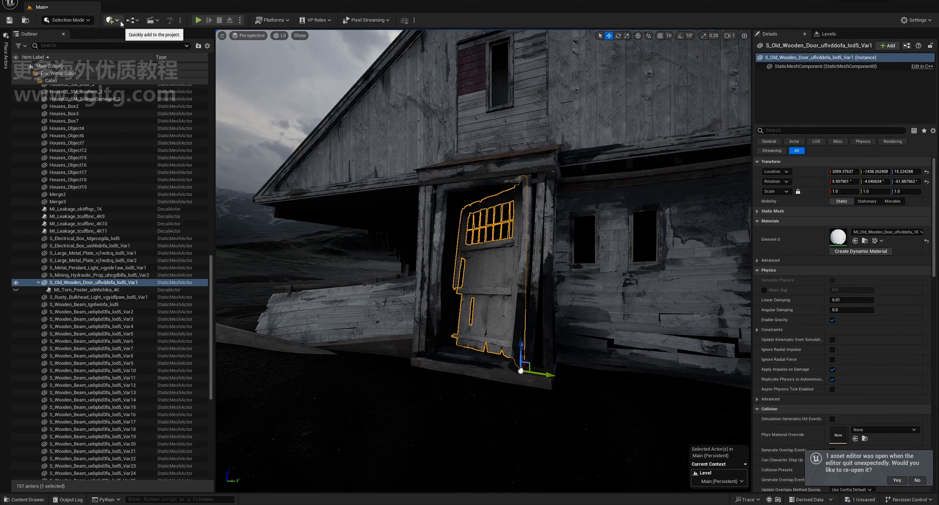
left_click(864, 240)
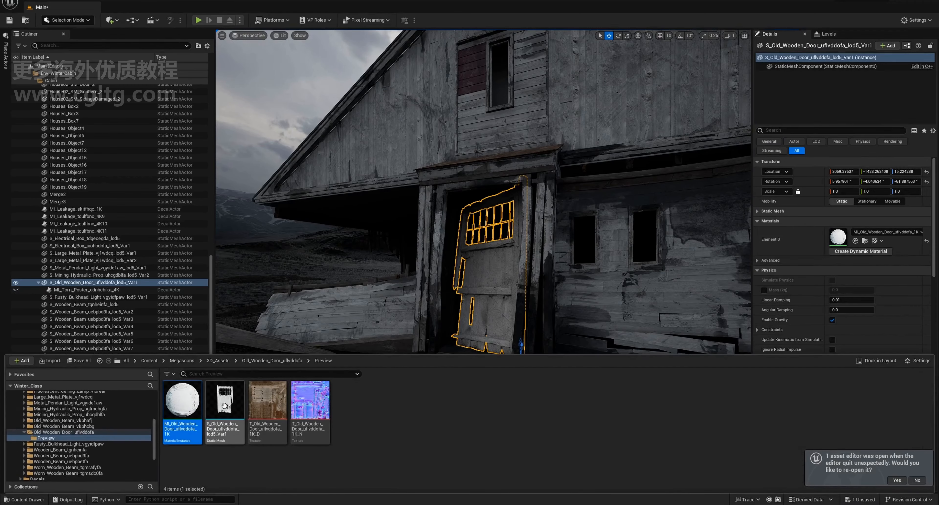
left_click(109, 20)
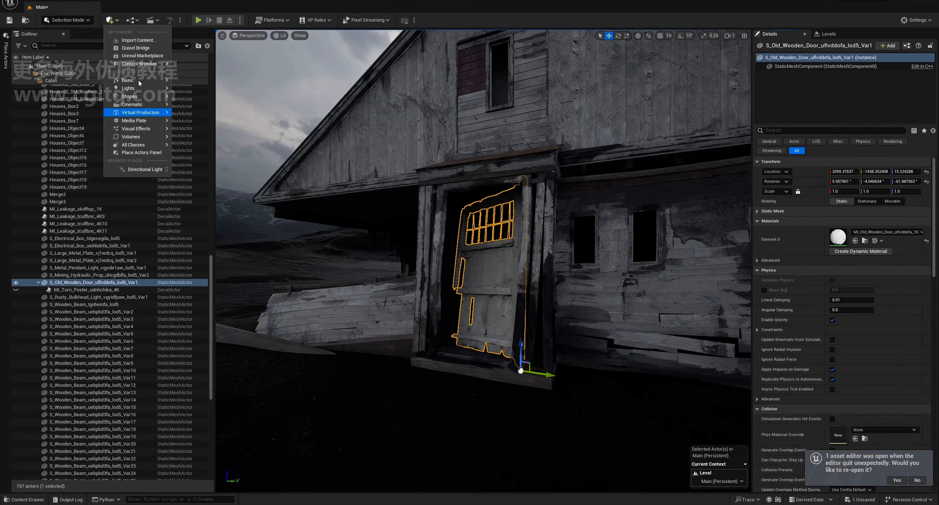
left_click(135, 48)
left_click(319, 114)
type("w")
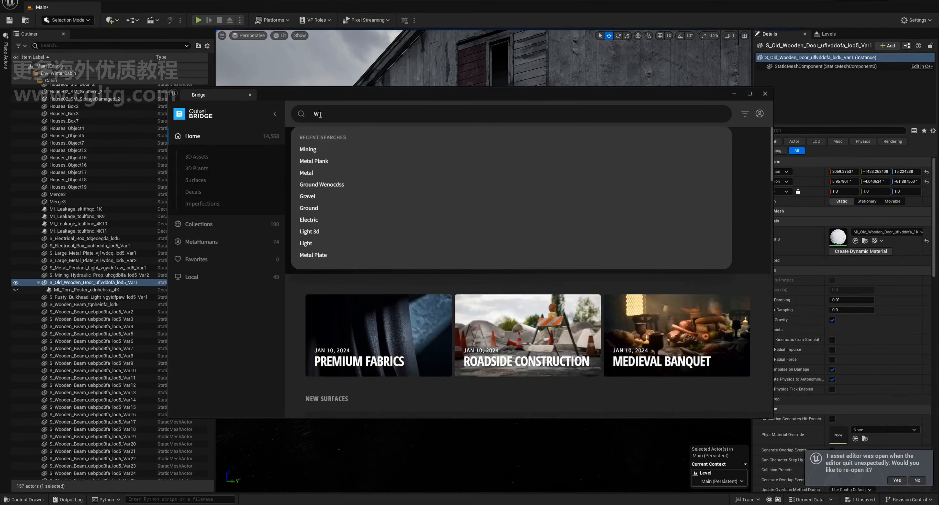
type("ooden door")
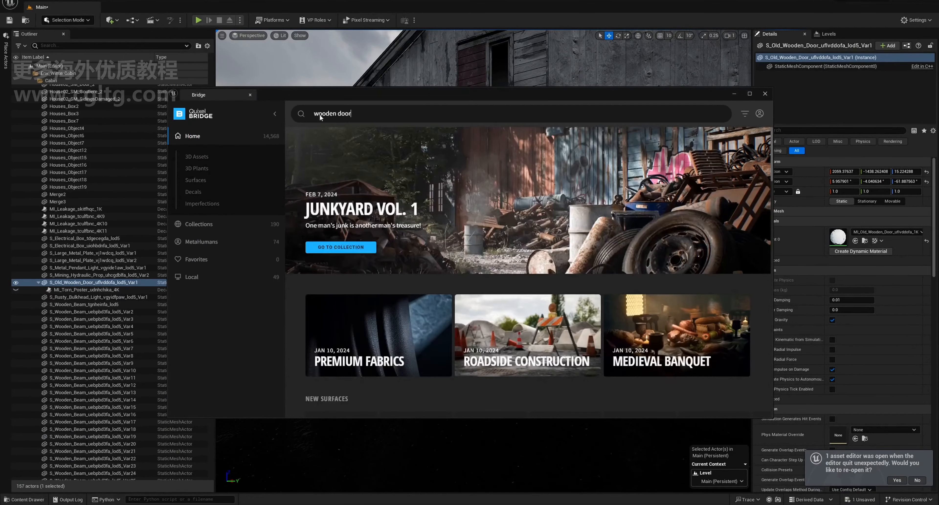
key("Return")
scroll(530, 196, "down", 6)
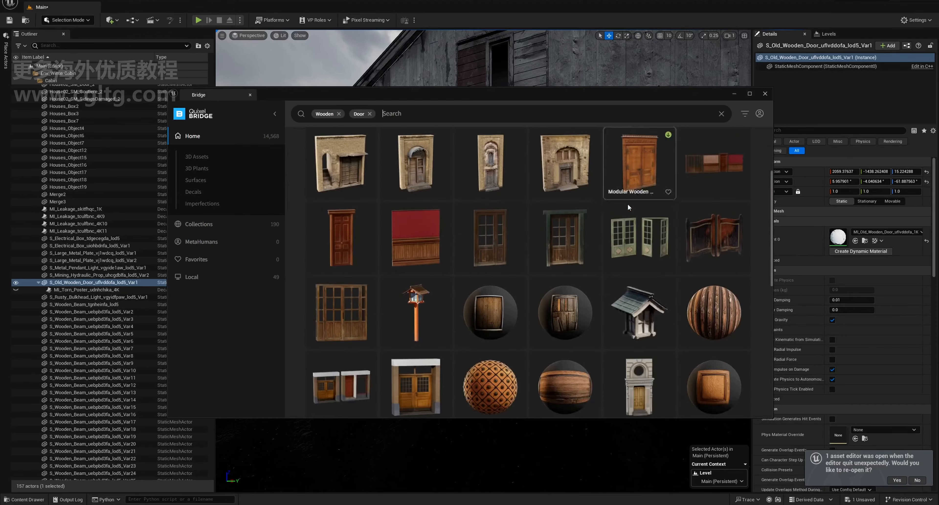
scroll(628, 206, "down", 1)
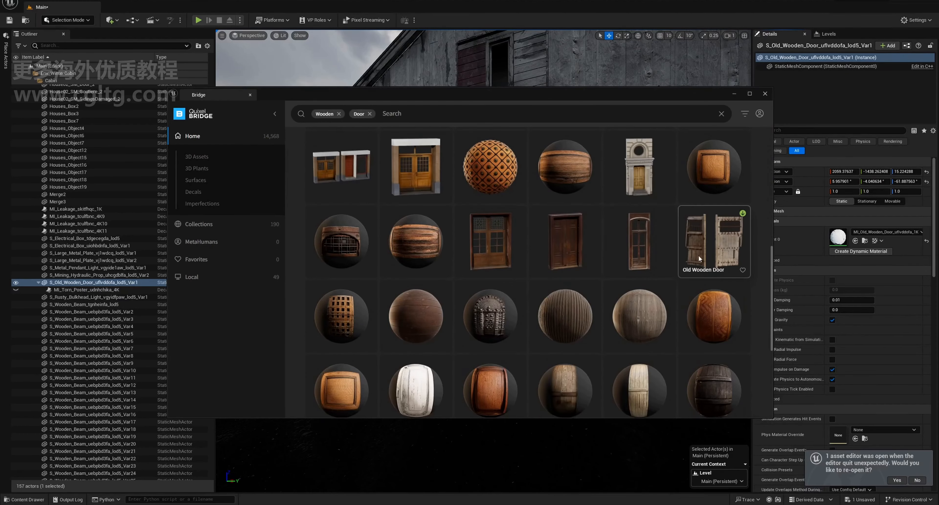
left_click(765, 94)
- Straighten the old wooden door in its frame, rotating it to about 5.1°, -1.0° and -61.8°
key("w")
right_click_drag(620, 204, 619, 192)
left_click_drag(843, 182, 860, 181)
key("ctrl+z")
key("e")
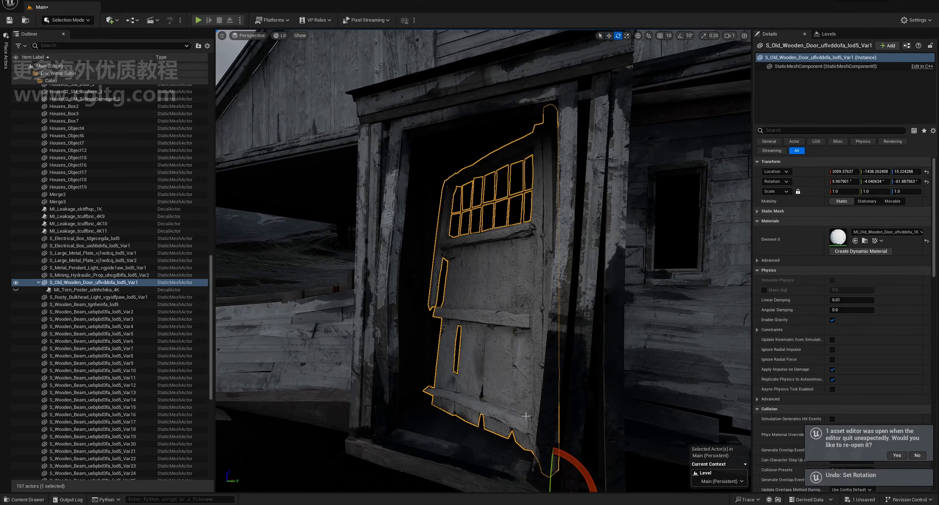
right_click_drag(539, 376, 533, 377)
key("s")
left_click_drag(545, 369, 543, 378)
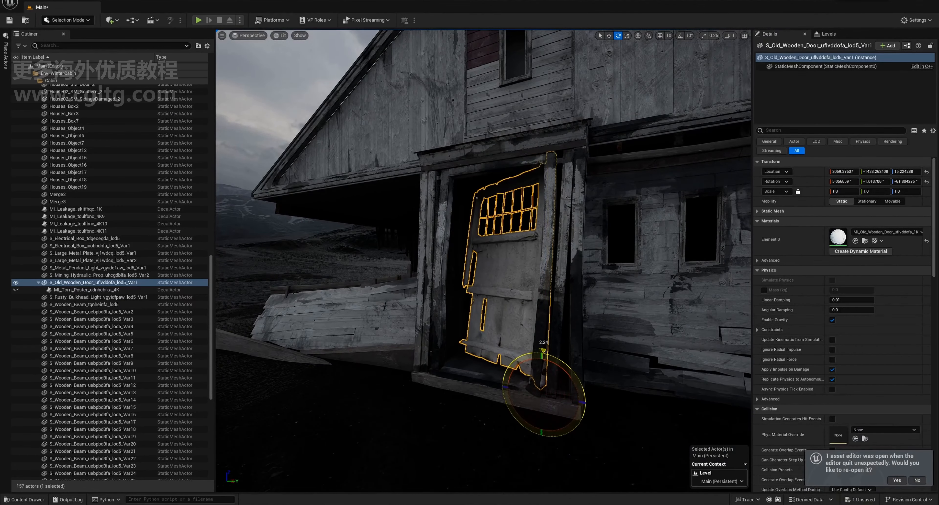
- Look over the cabin's front from several distances, including the entrance and the electrical box on the wall
key("s")
right_click_drag(569, 296, 586, 311)
key("w")
left_click(338, 315)
right_click_drag(337, 315, 427, 290)
key("w")
left_click(552, 249)
key("s")
right_click_drag(552, 249, 616, 230)
key("d")
key("s")
key("w")
key("s")
key("a")
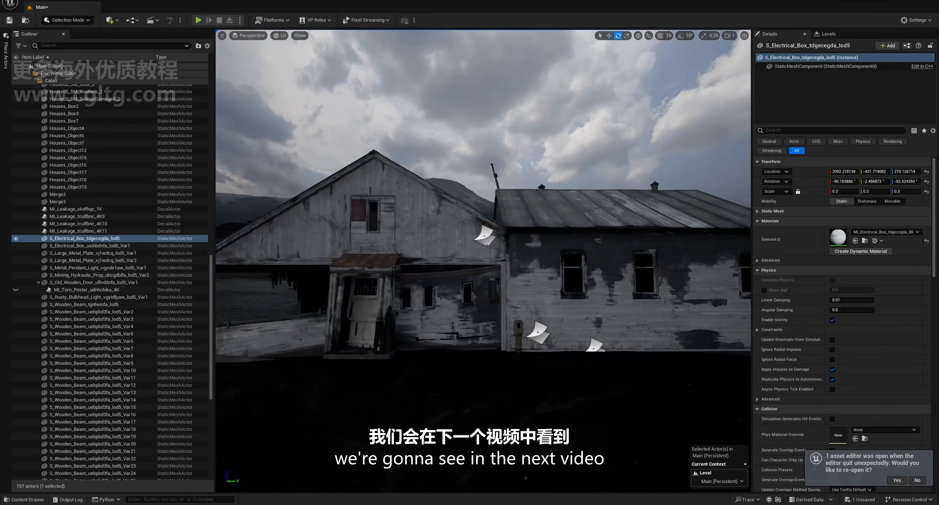
key("a")
mouse_move(484, 255)
right_mouse_down()
mouse_move(580, 253)
mouse_move(476, 258)
right_mouse_up()
key("d")
left_click(459, 248)
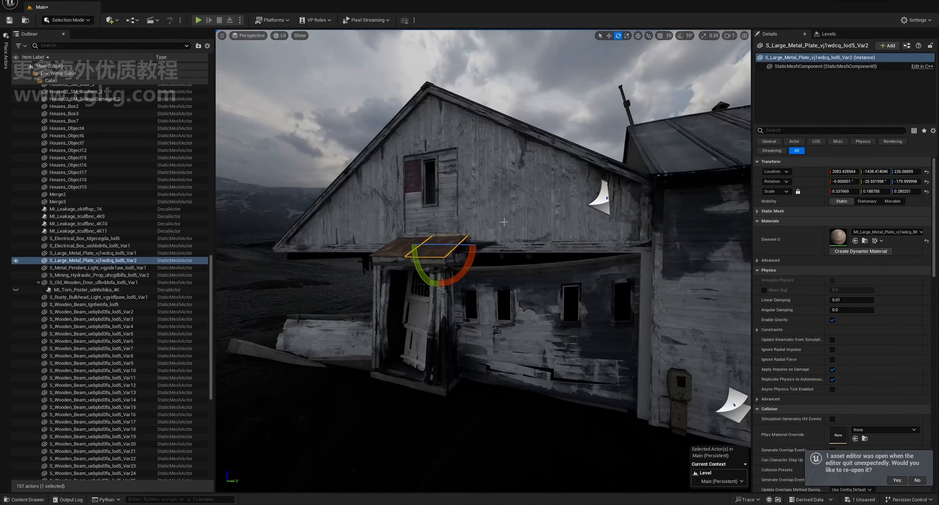
key("w")
right_click_drag(504, 222, 531, 216)
key("s")
key("g")
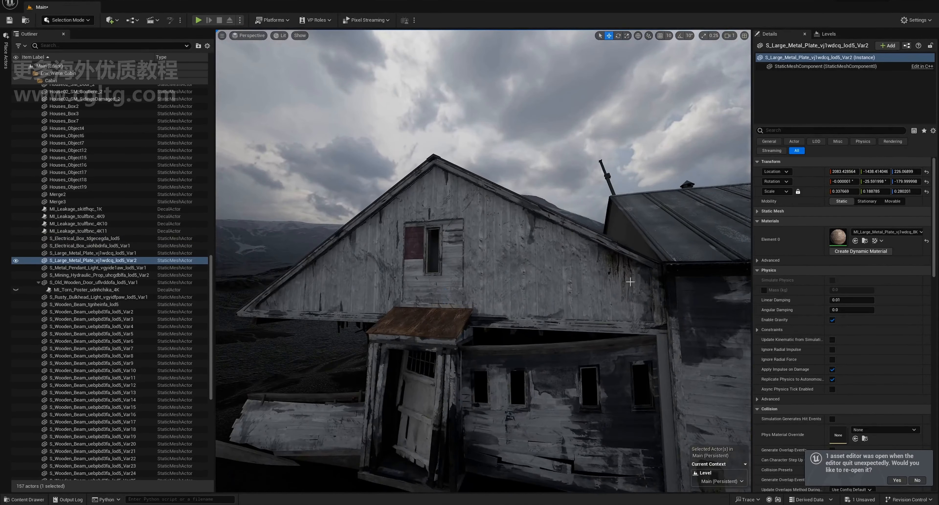
left_click(612, 279)
key("ctrl+z")
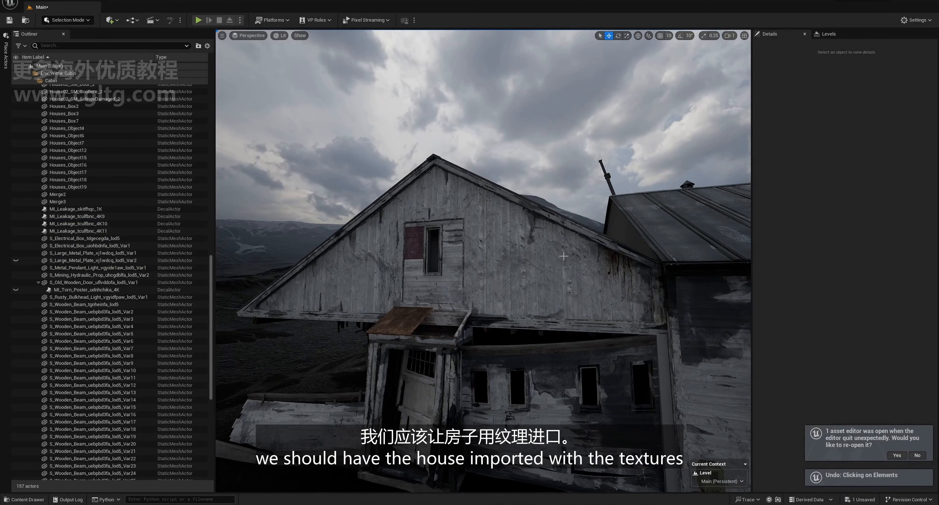
key("ctrl+z")
key("ctrl+z")
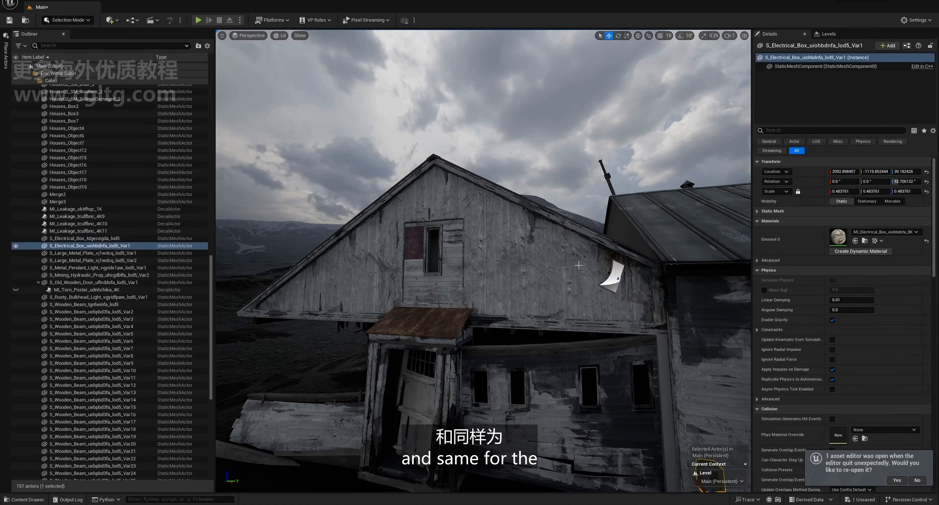
- Hide the MI_Leakage_tcuffinc_4K9 decal on the cabin's front gable wall, near where it meets the metal-roofed wing
left_click(615, 279)
key("h")
- Frame the whole cabin from a distance and open the CabinShot level sequence
mouse_move(615, 279)
right_mouse_down()
mouse_move(641, 297)
mouse_move(600, 284)
right_mouse_up()
key("s")
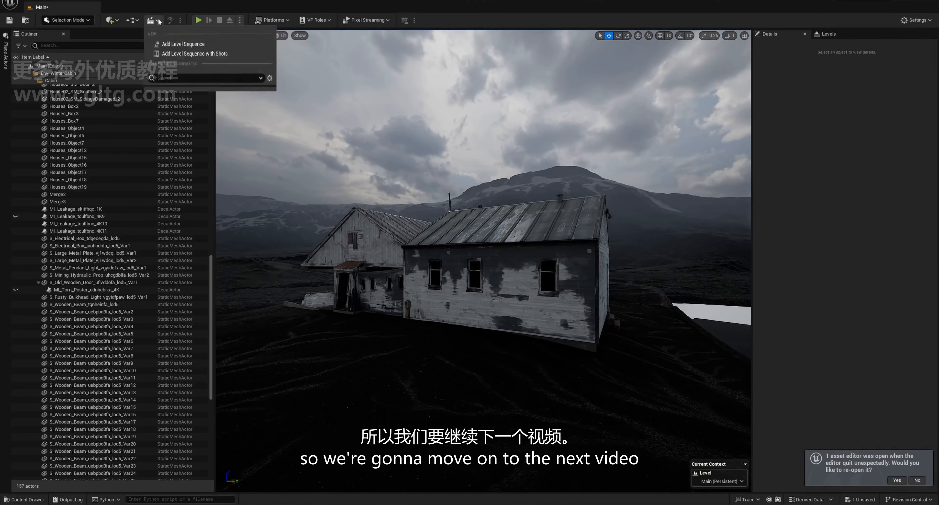
left_click(174, 84)
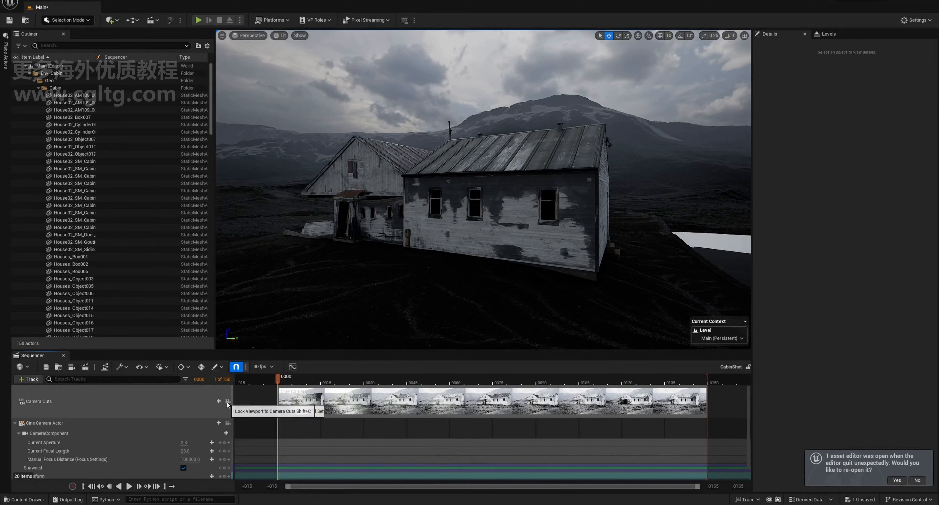